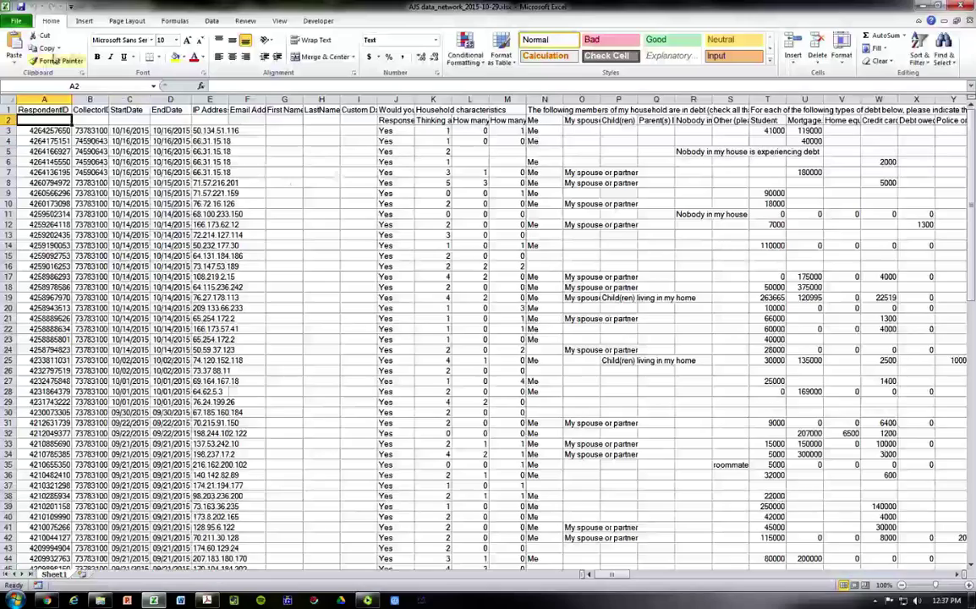
- Save a copy of the workbook as AJS data_network_2015-11-03v1.xlsx in the Data Preparation folder
left_click(25, 22)
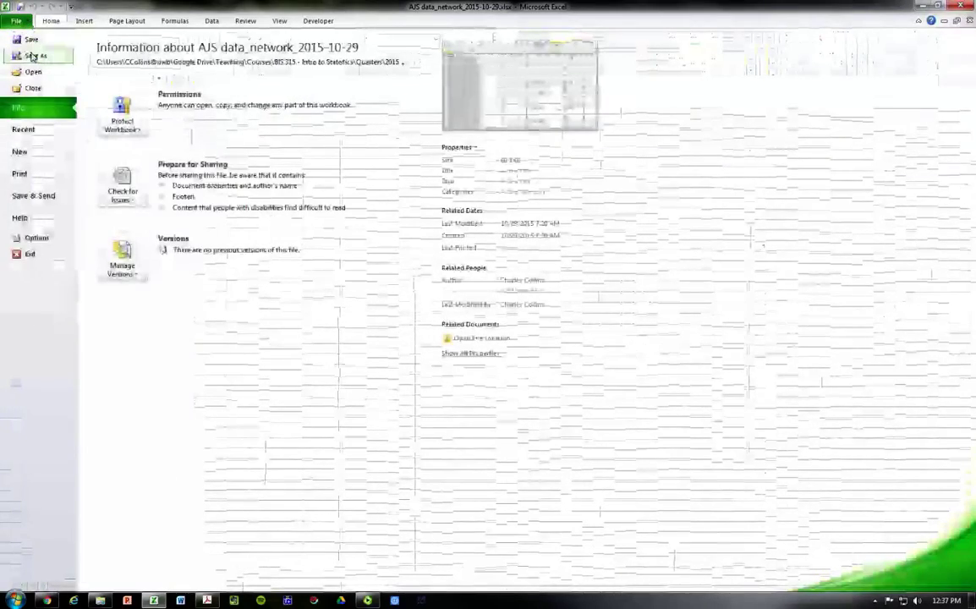
left_click(31, 55)
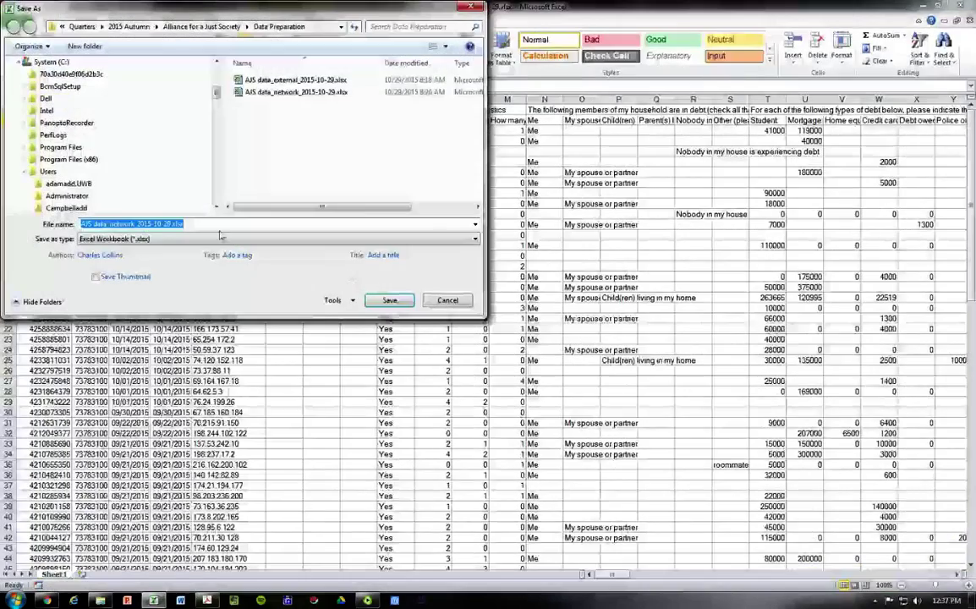
left_click(177, 225)
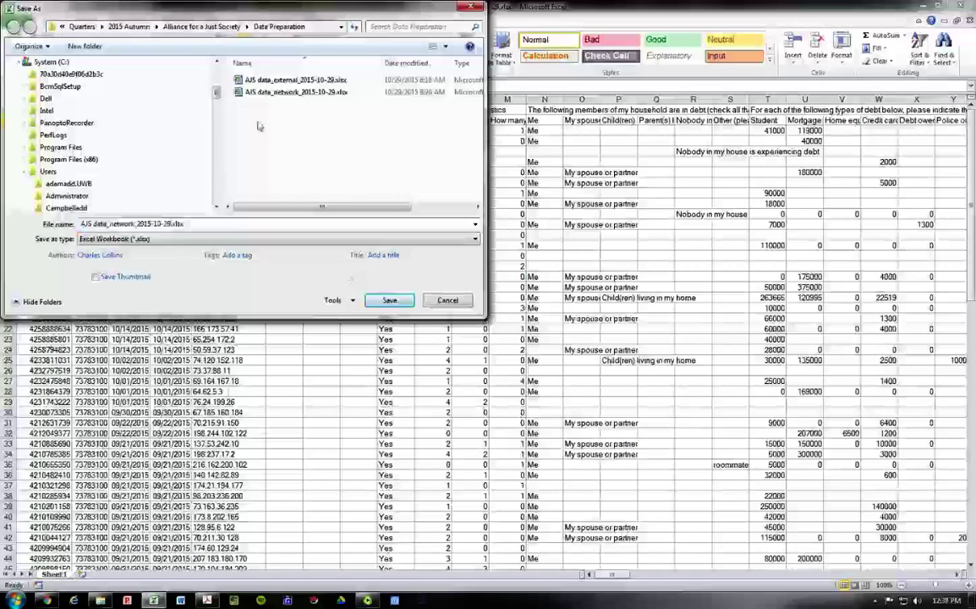
key("BackSpace")
key("BackSpace")
key("BackSpace")
key("BackSpace")
type("1-")
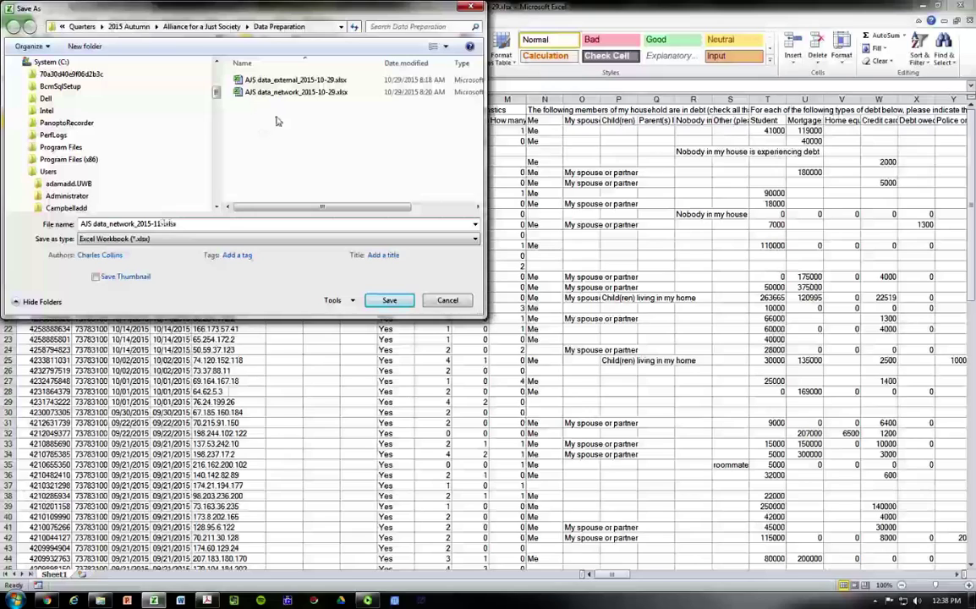
type("03")
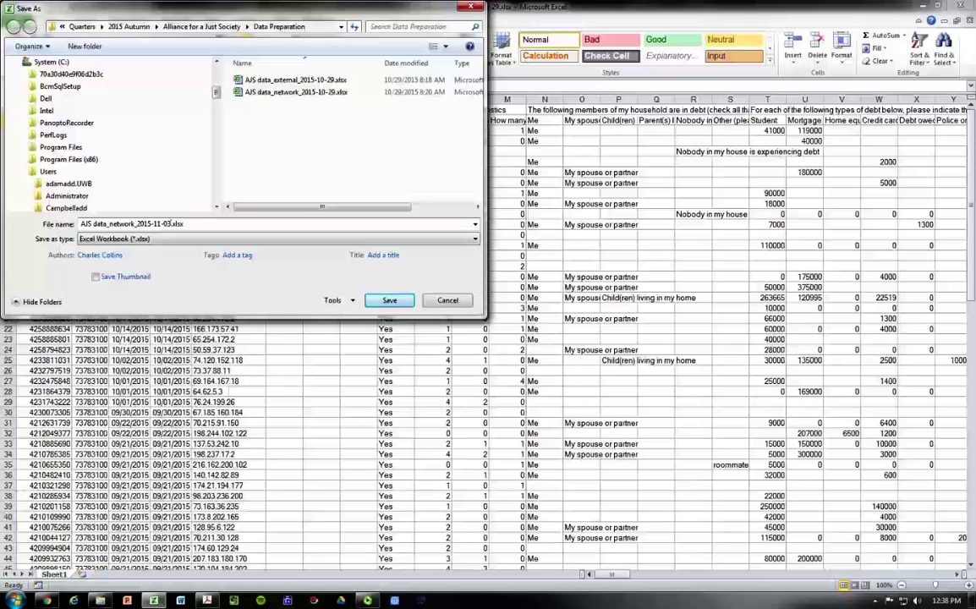
type("_1")
key("BackSpace")
type("2")
key("Return")
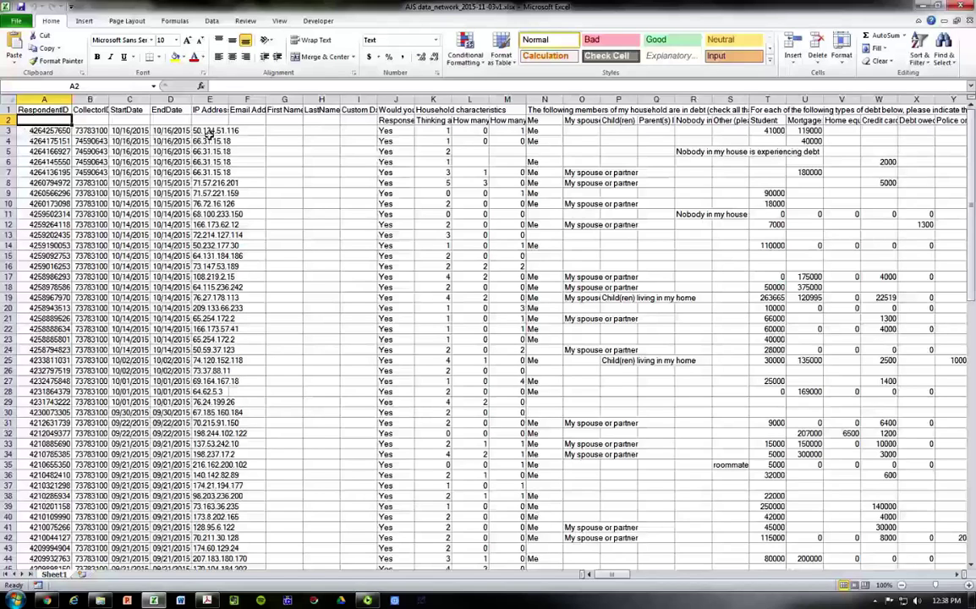
- Examine the two header rows of the data and compare them with the debt and household questions in the Survey_2015-10-14 PDF in Acrobat
left_click(64, 111)
left_click_drag(68, 116, 852, 121)
left_click(916, 120)
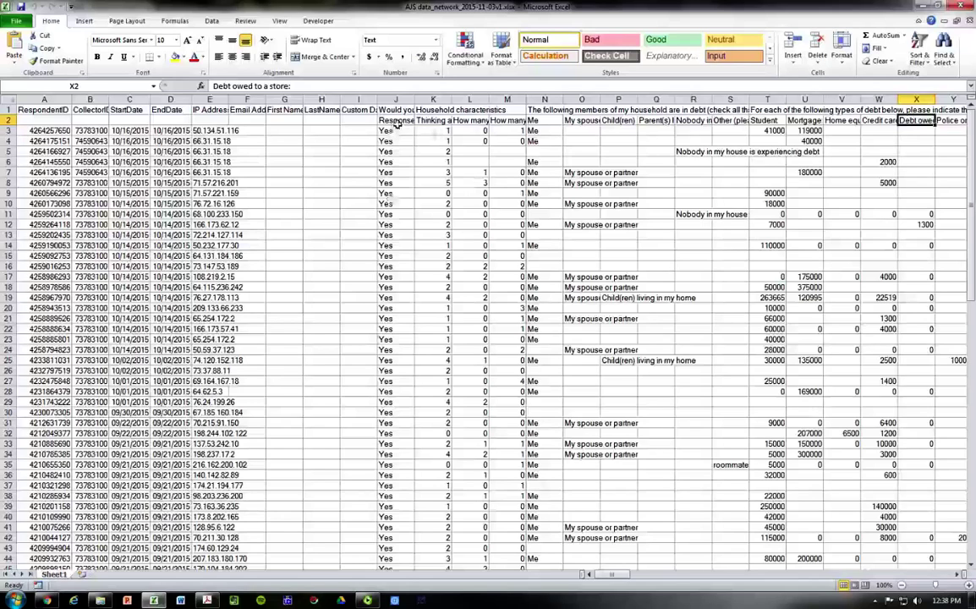
left_click_drag(385, 121, 764, 107)
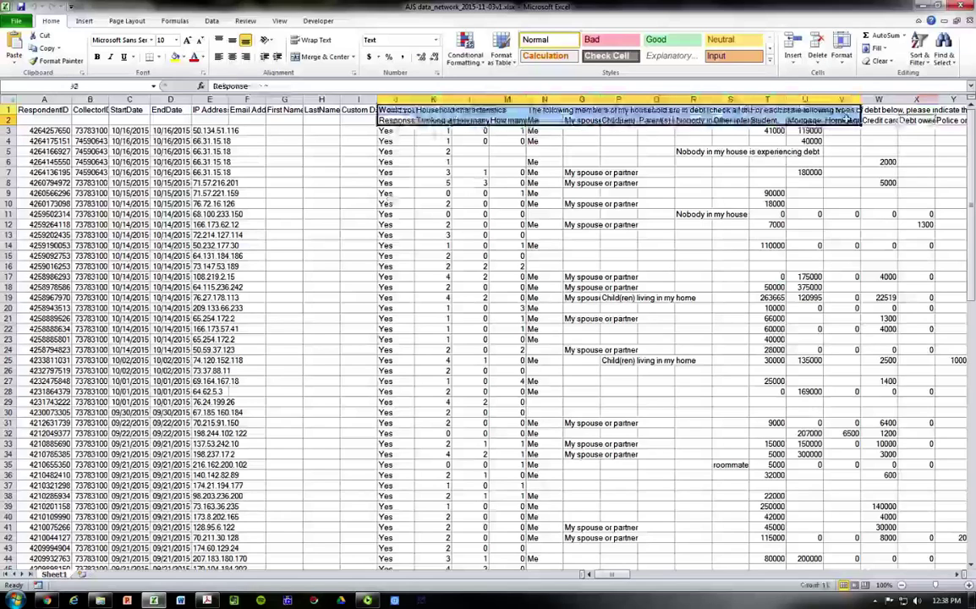
left_click(843, 120)
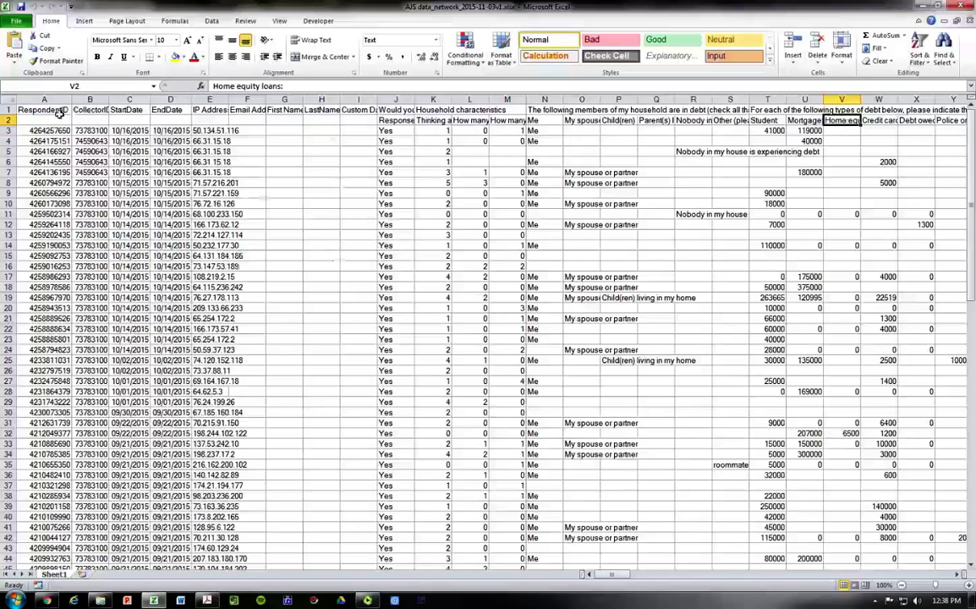
left_click_drag(575, 110, 601, 120)
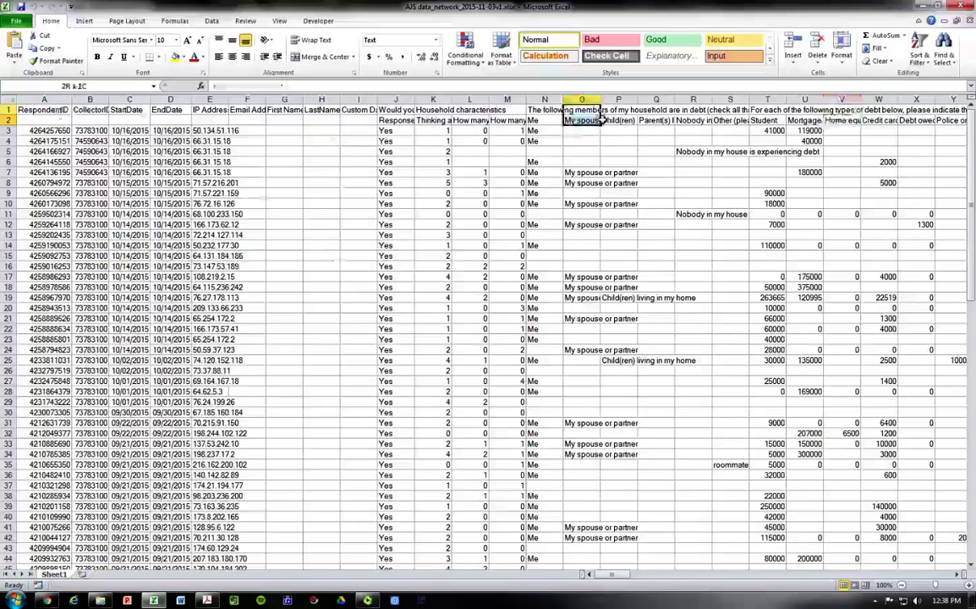
left_click(206, 601)
scroll(438, 301, "up", 15)
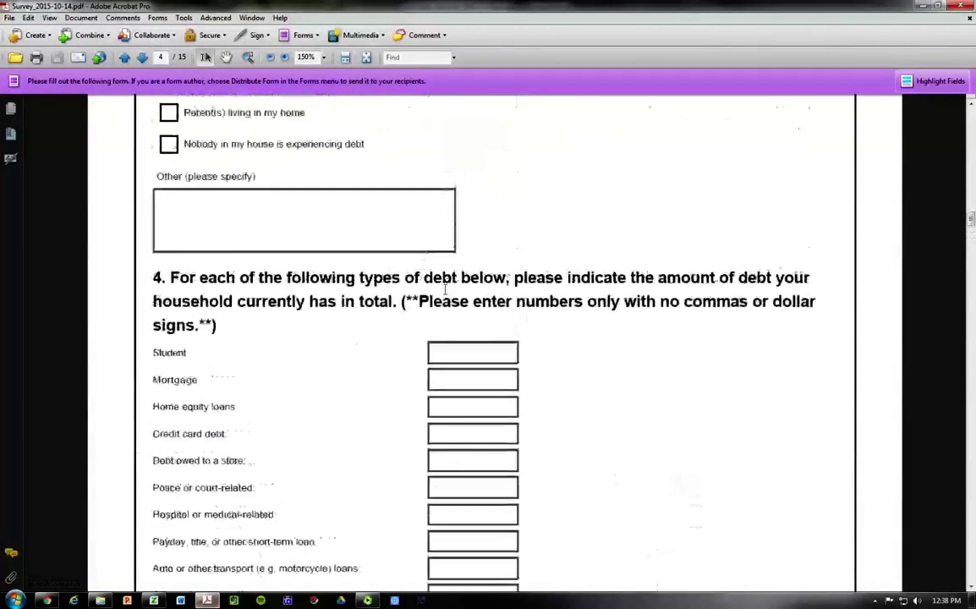
scroll(451, 288, "up", 10)
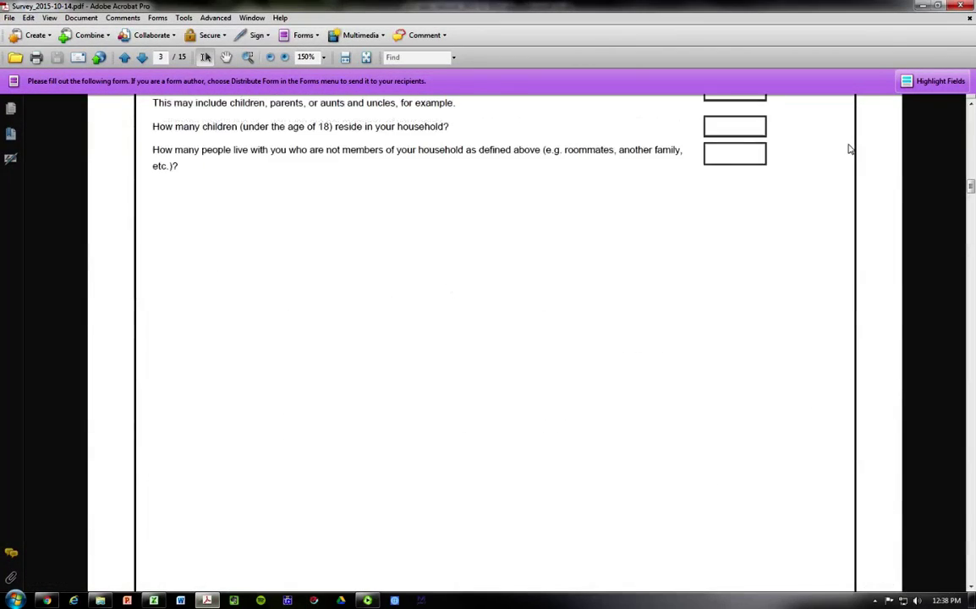
key("alt+Tab")
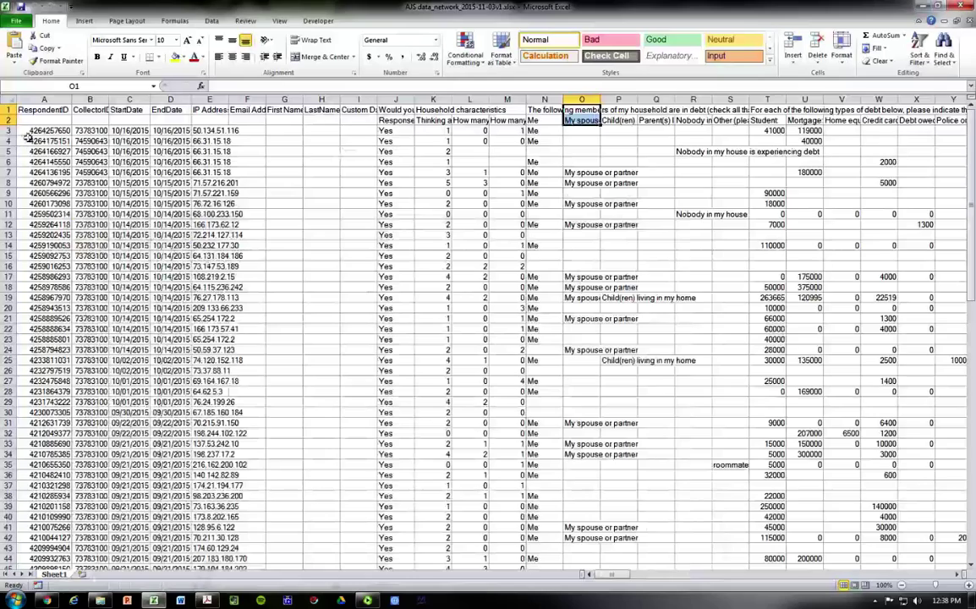
- Insert a blank row at row 3, between the two header rows and the first respondent's data
right_click(8, 131)
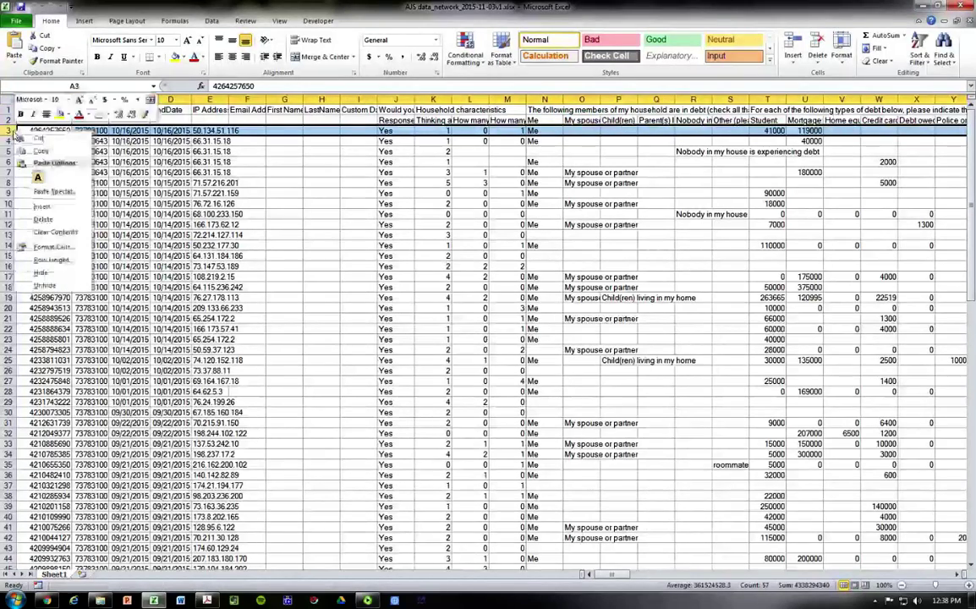
left_click(40, 207)
left_click(52, 131)
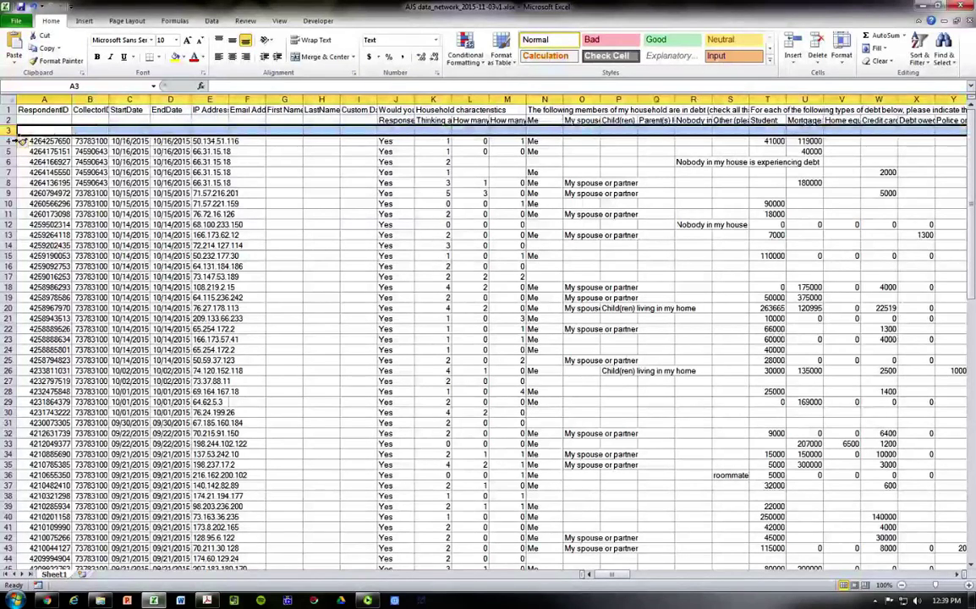
left_click_drag(9, 109, 10, 252)
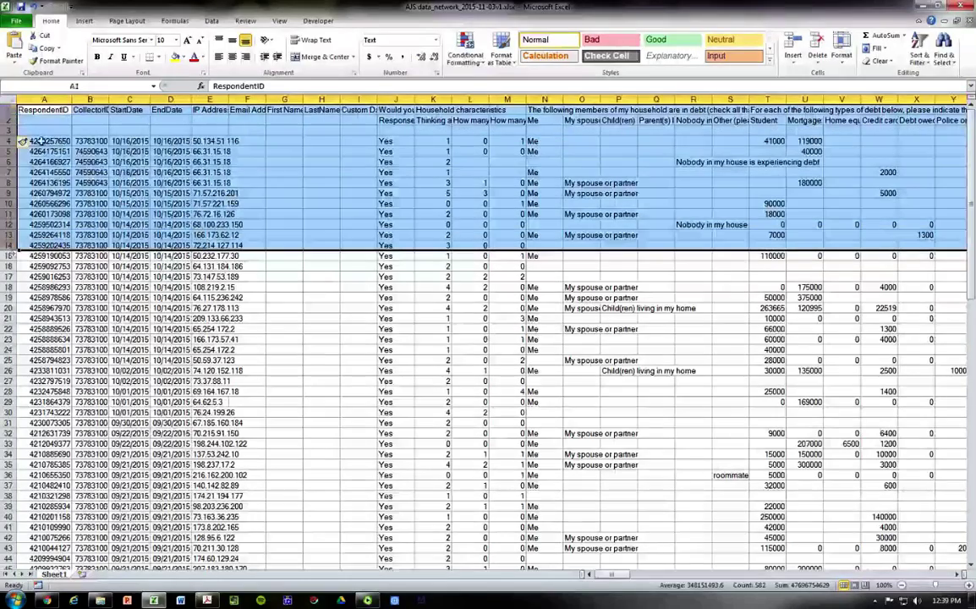
left_click_drag(51, 99, 478, 99)
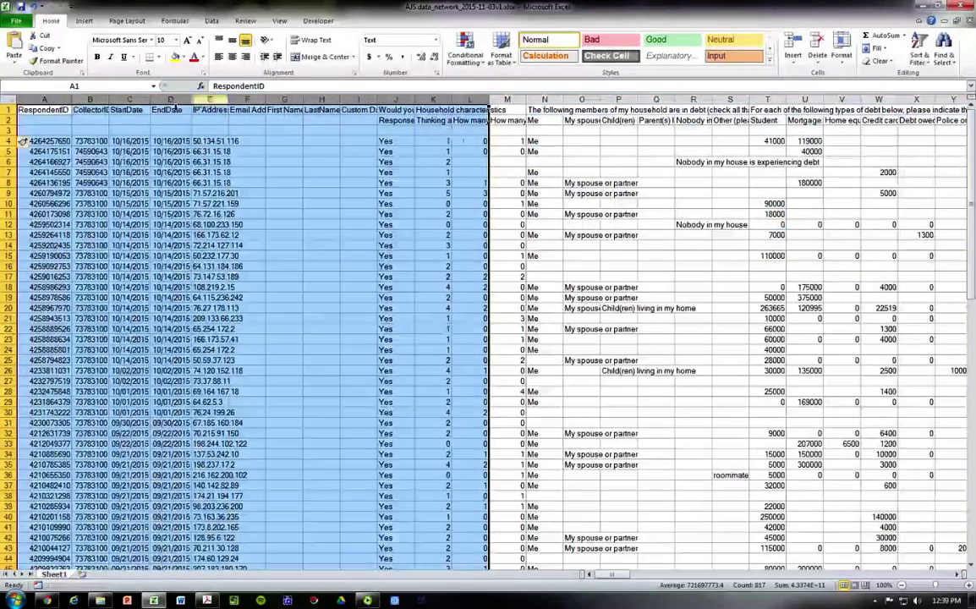
left_click(508, 99, "shift")
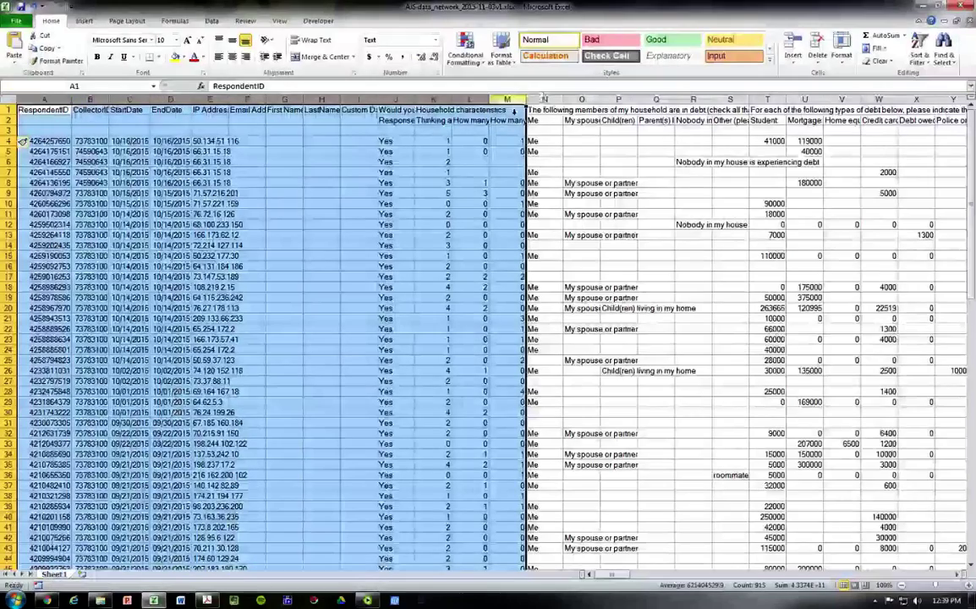
left_click(279, 132)
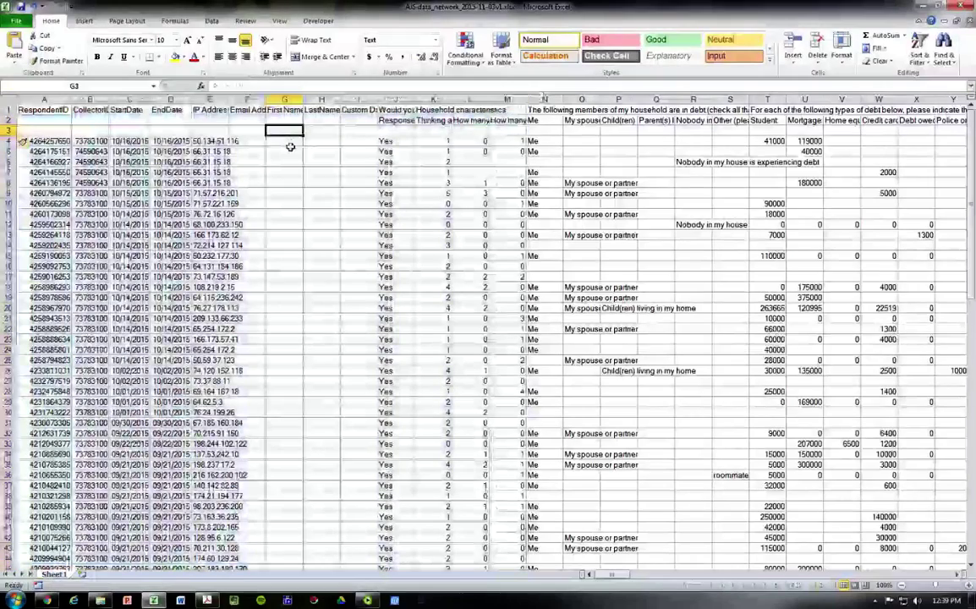
- Enter V1 in cell A3 and fill the series across row 3 to V105 in column DA
key("Home")
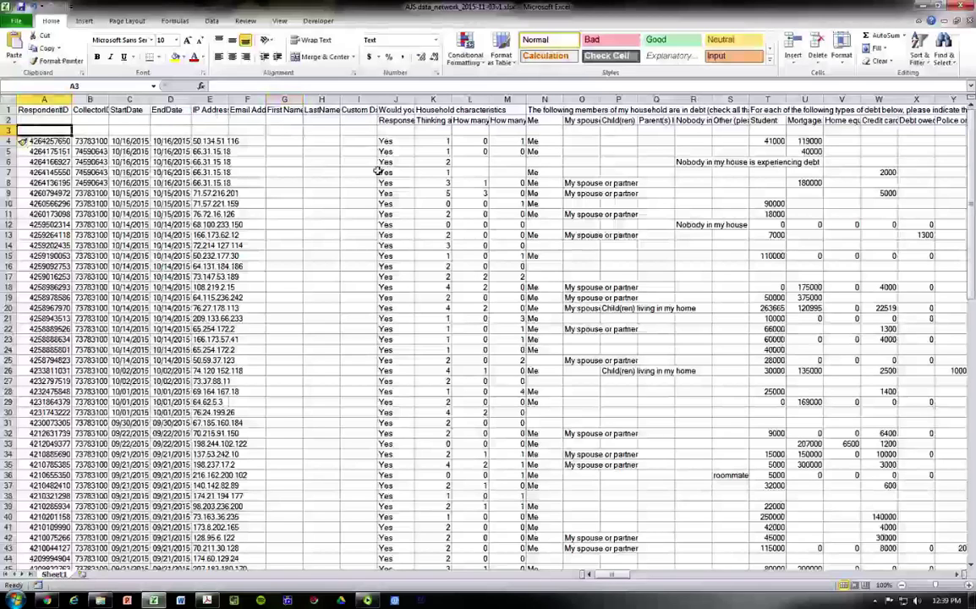
type("V1")
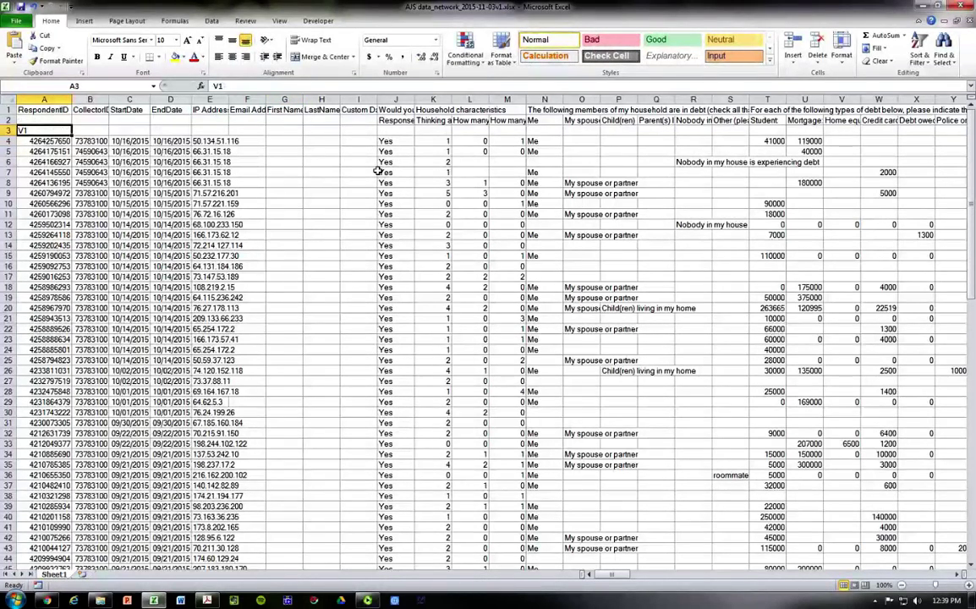
left_click_drag(72, 134, 920, 143)
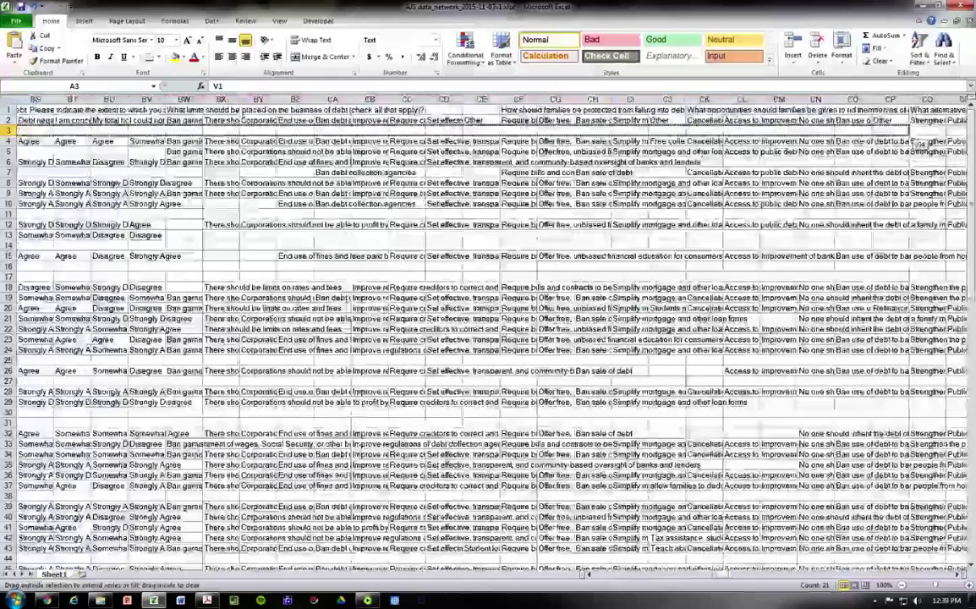
left_click_drag(921, 144, 931, 157)
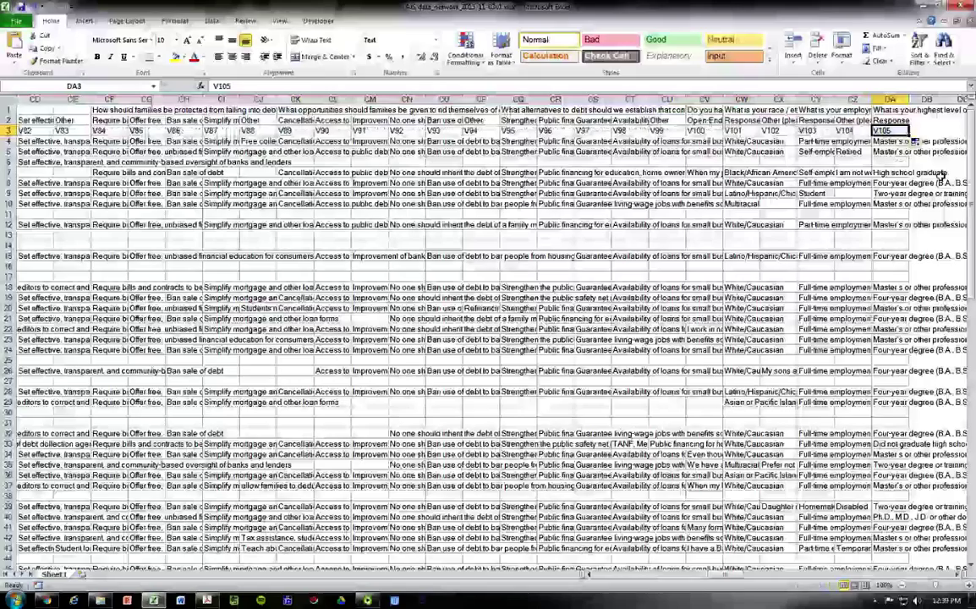
left_click(959, 576)
left_click(894, 131)
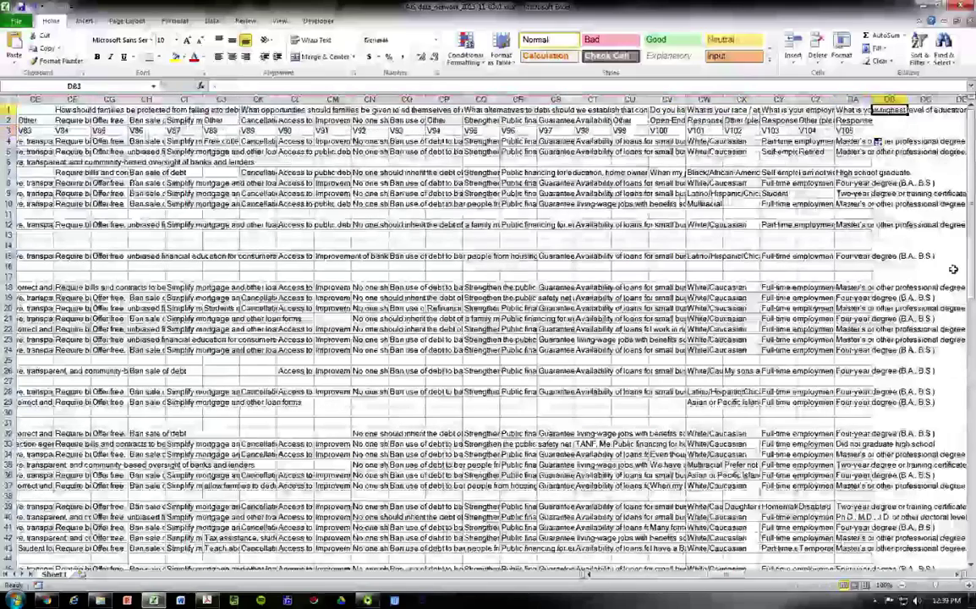
key("ctrl+Left")
key("ctrl+Left")
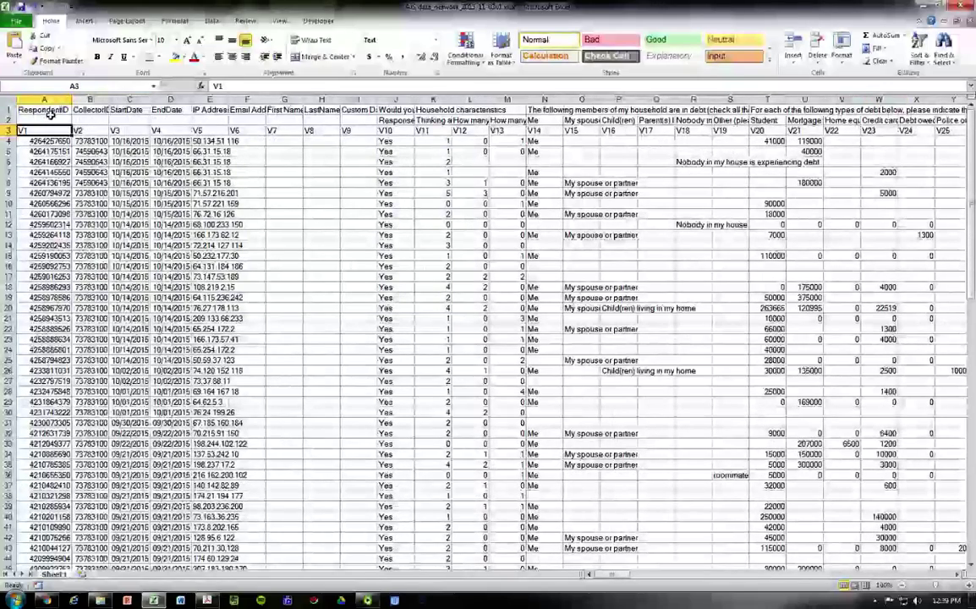
left_click_drag(51, 114, 617, 120)
left_click(75, 129)
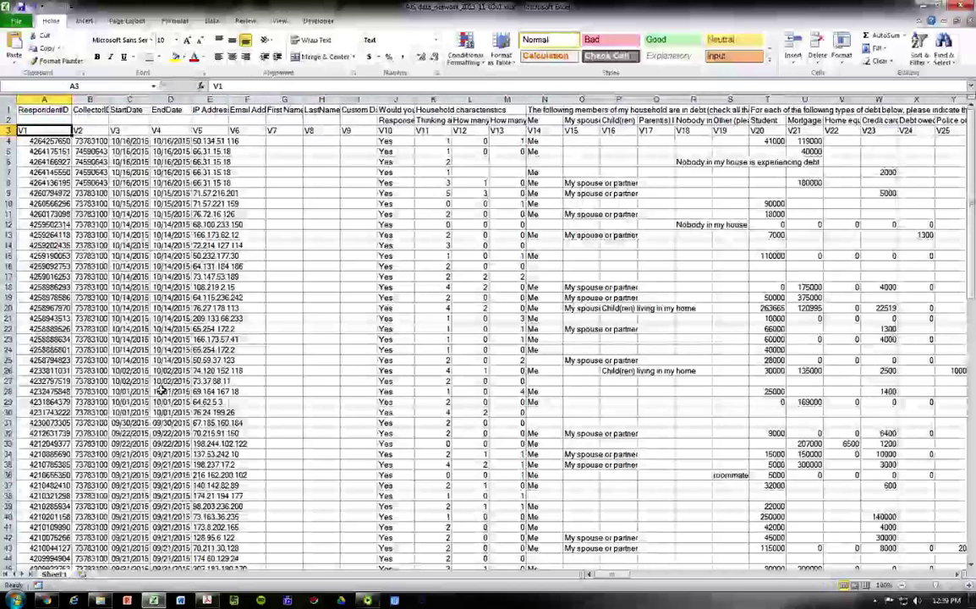
- Rename the worksheet Sheet1 as Data
right_click(54, 573)
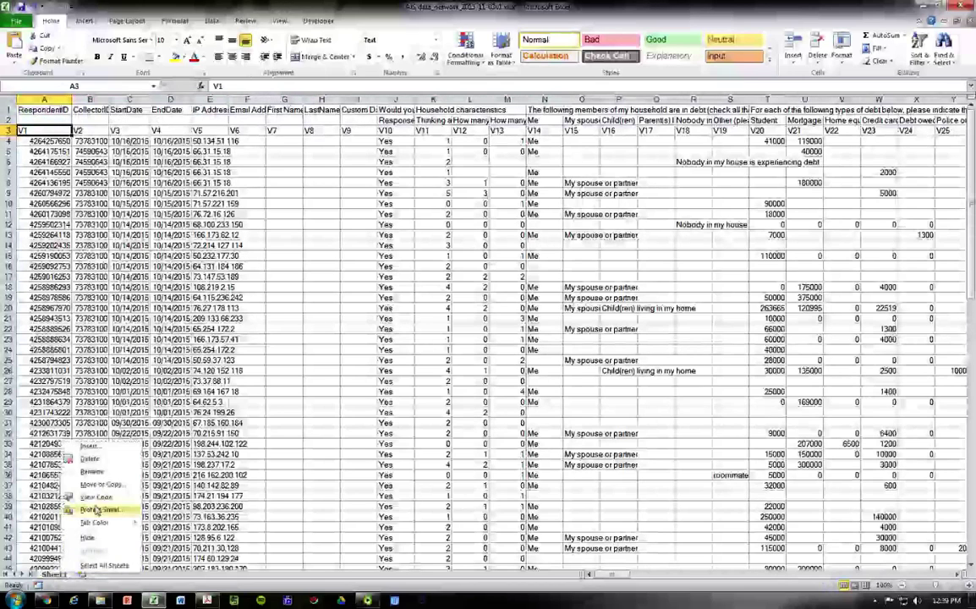
left_click(100, 510)
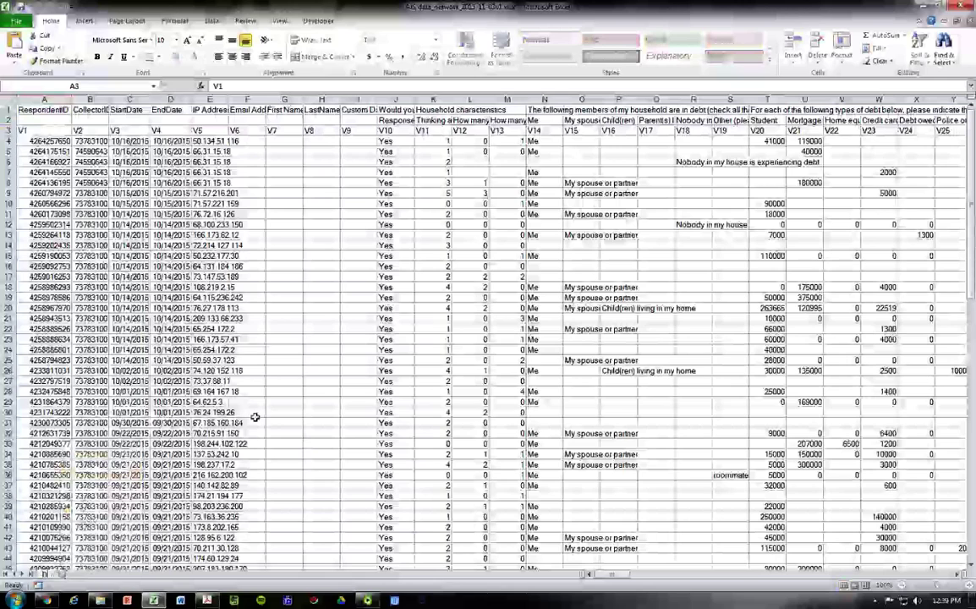
key("Return")
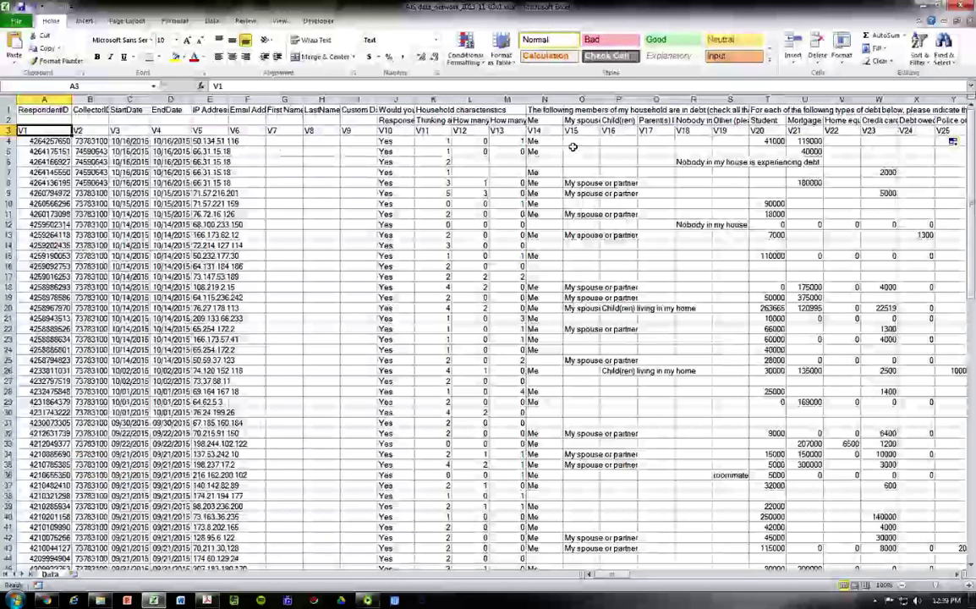
- Compare the variable codes V1 to V10 with the introduction and first questions of the survey PDF in Acrobat
left_click_drag(55, 132, 275, 131)
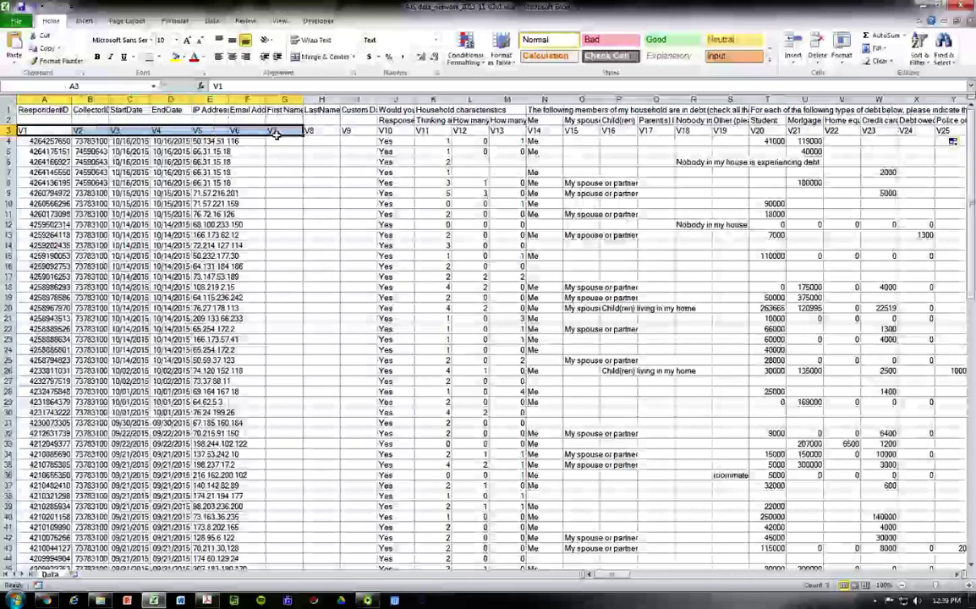
left_click(395, 132)
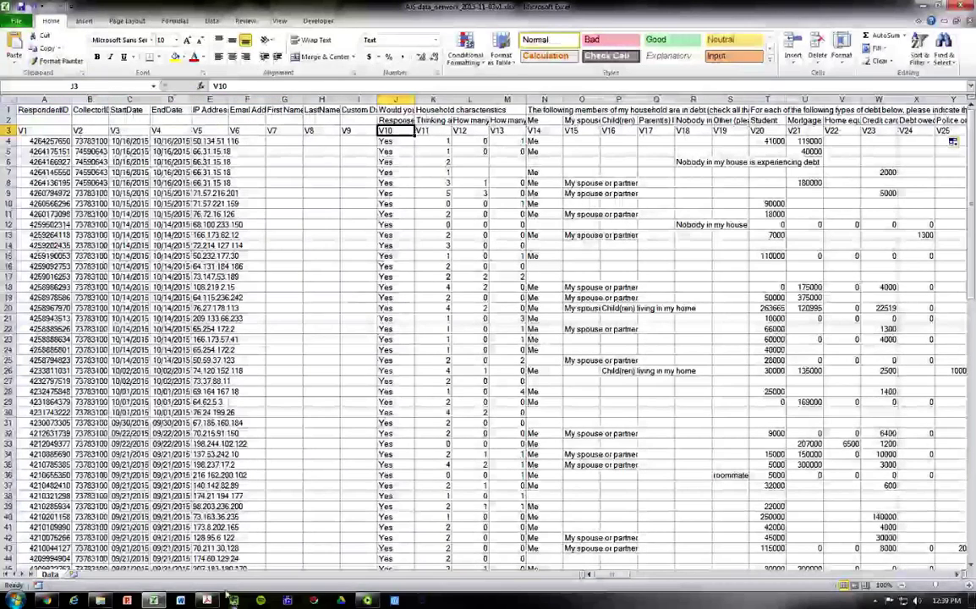
key("alt+Tab")
scroll(339, 203, "up", 8)
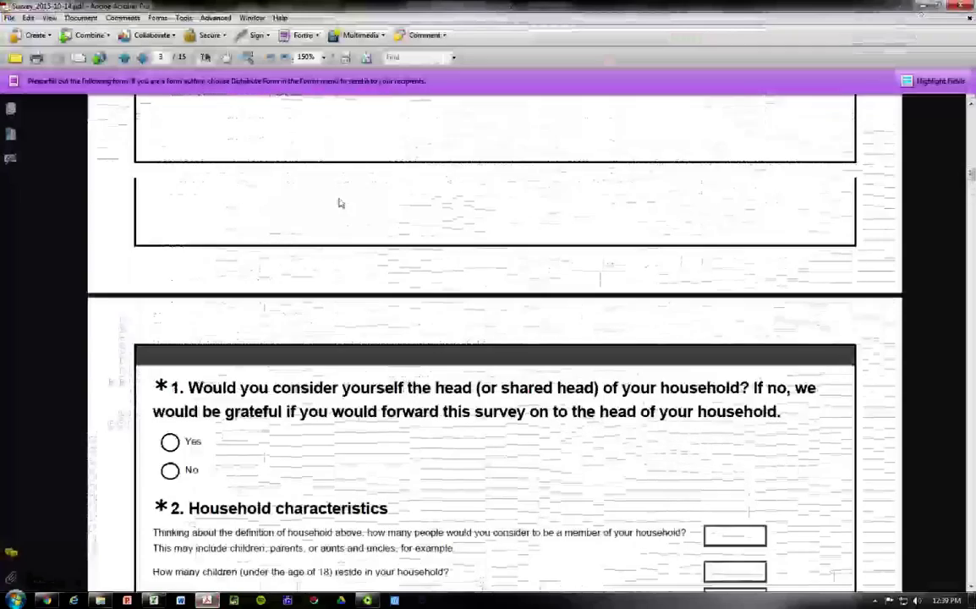
scroll(339, 203, "up", 10)
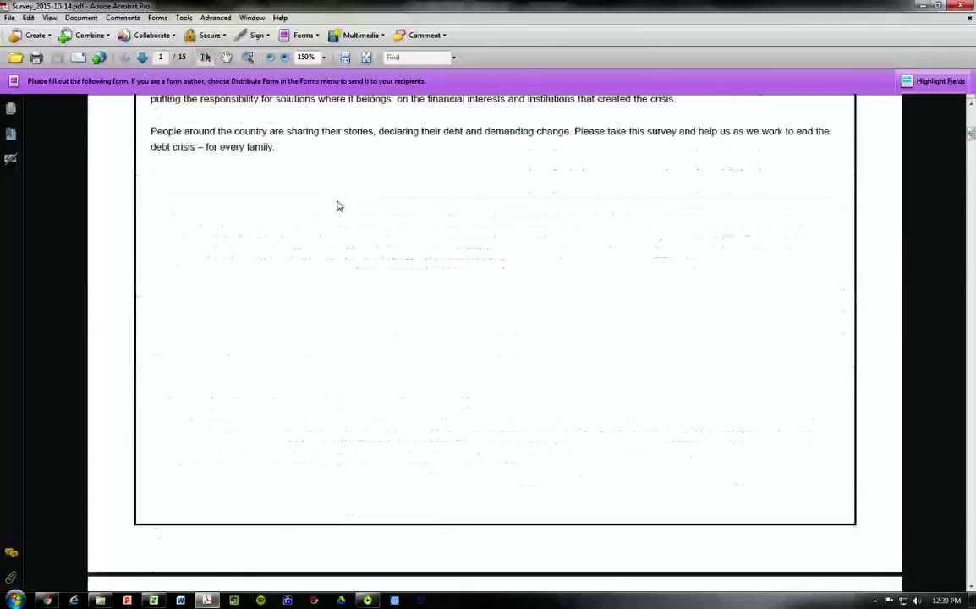
scroll(335, 208, "down", 10)
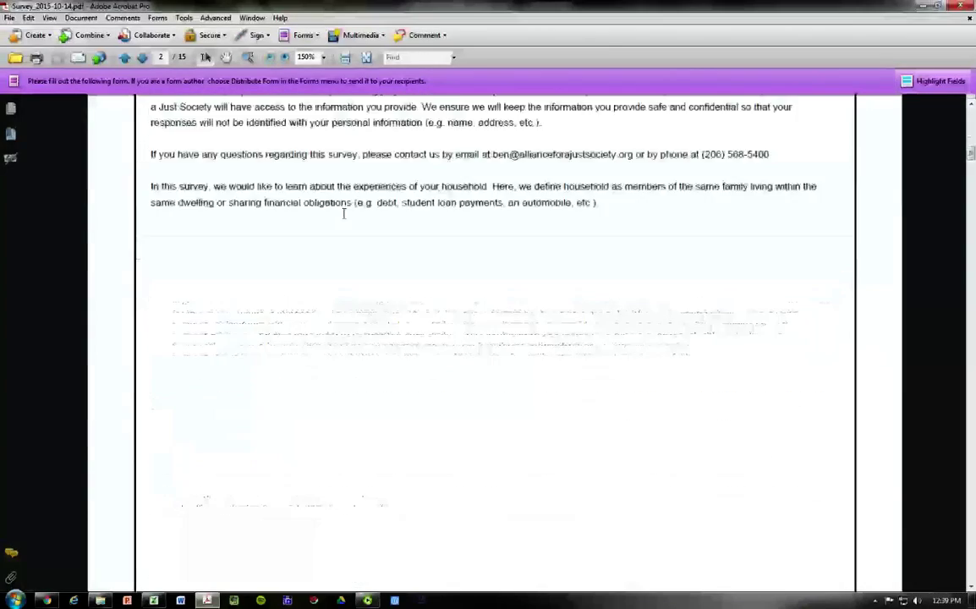
scroll(335, 208, "down", 5)
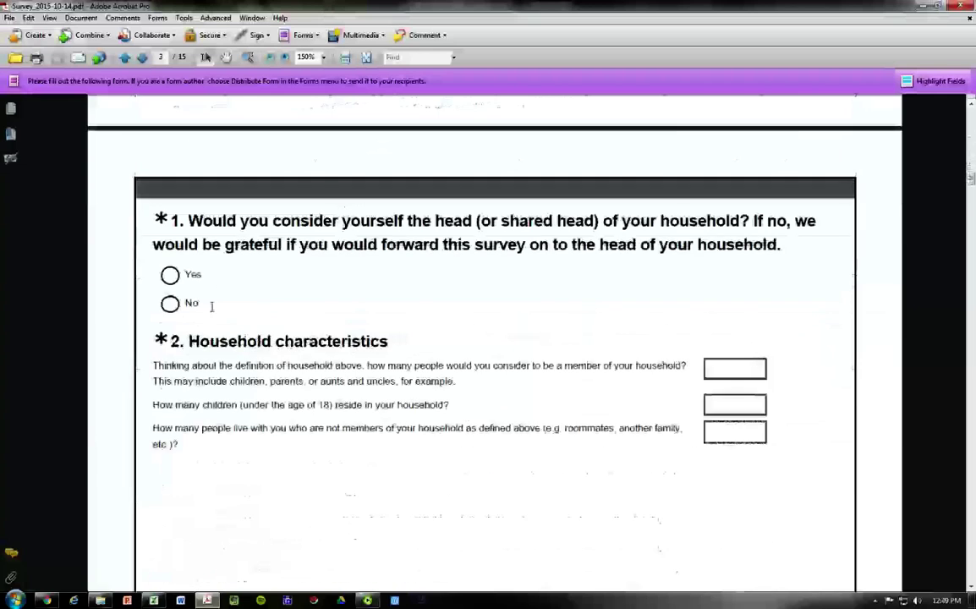
- Examine survey questions 1 to 4 on household characteristics and debt in the PDF, and switch back to the Excel workbook
left_click_drag(154, 242, 152, 203)
left_click(180, 313)
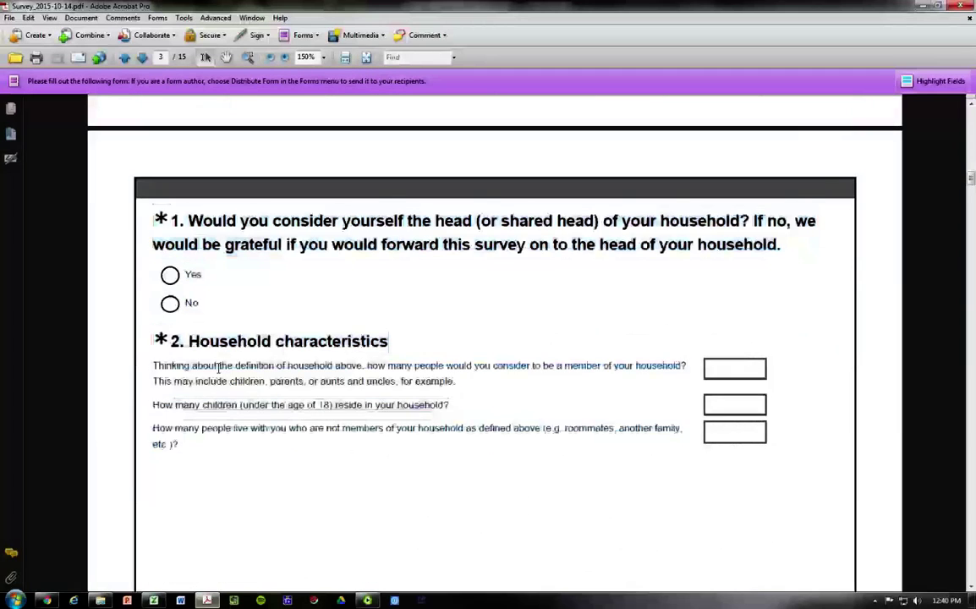
scroll(238, 380, "down", 8)
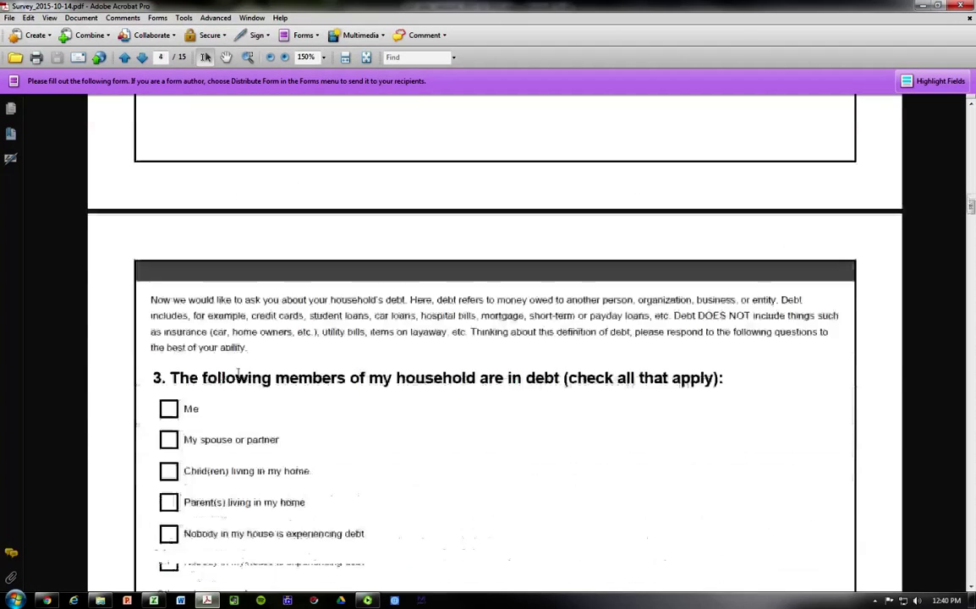
scroll(237, 374, "down", 3)
left_click_drag(152, 211, 389, 348)
scroll(389, 348, "down", 5)
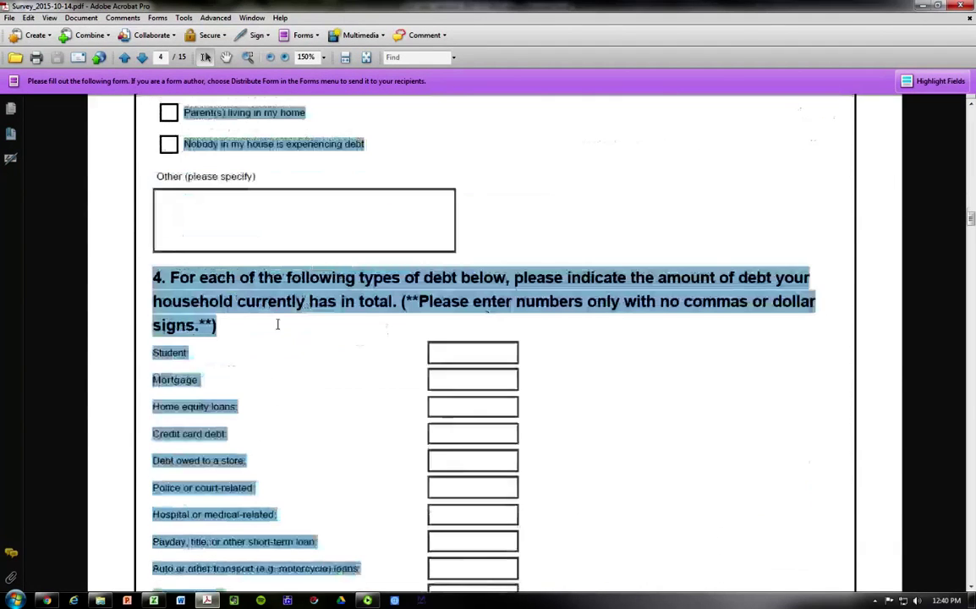
left_click(171, 279)
left_click_drag(170, 280, 193, 489)
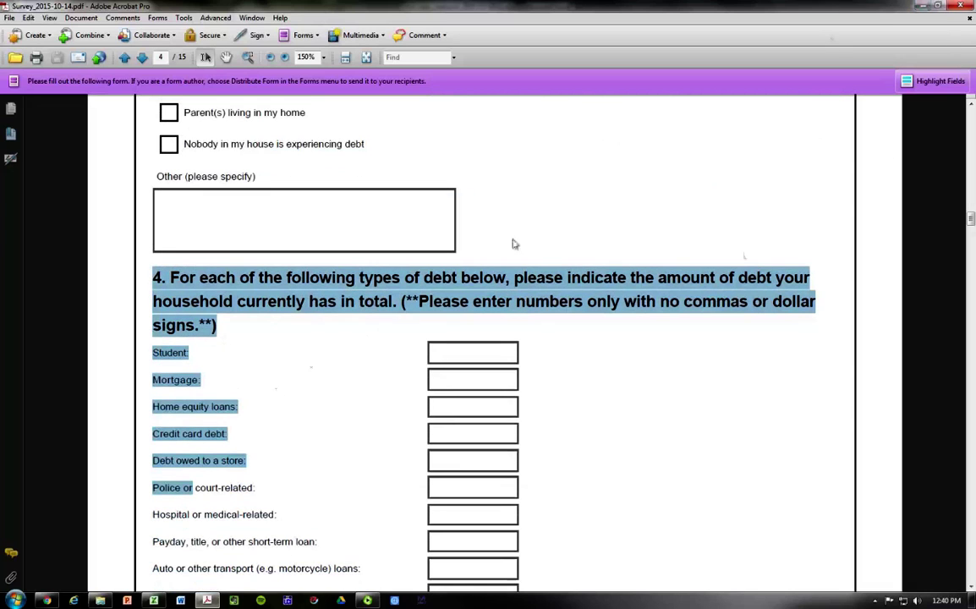
left_click(922, 6)
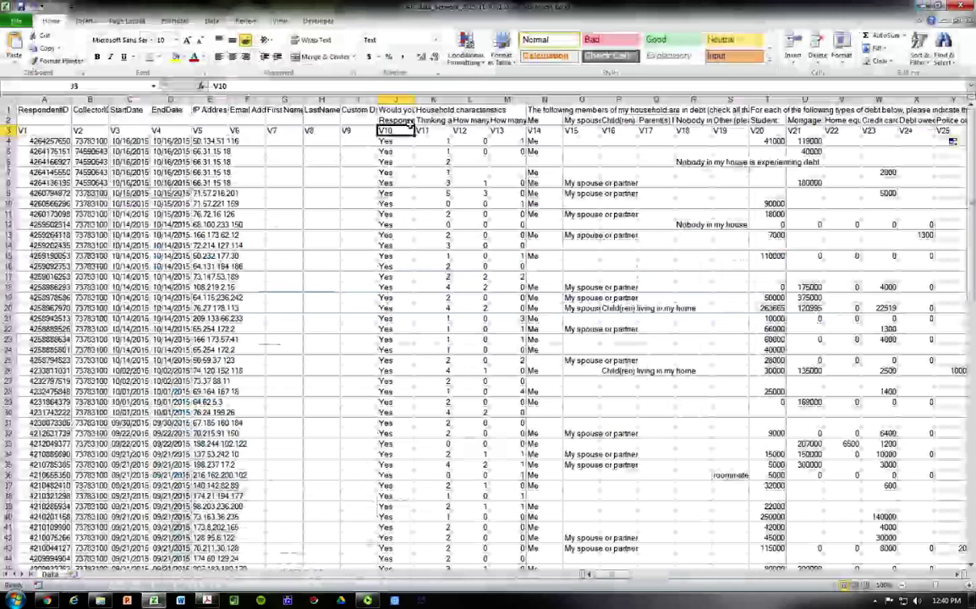
- Copy the two header rows and the variable code row, A1:DA3, from the Data worksheet
left_click(51, 111)
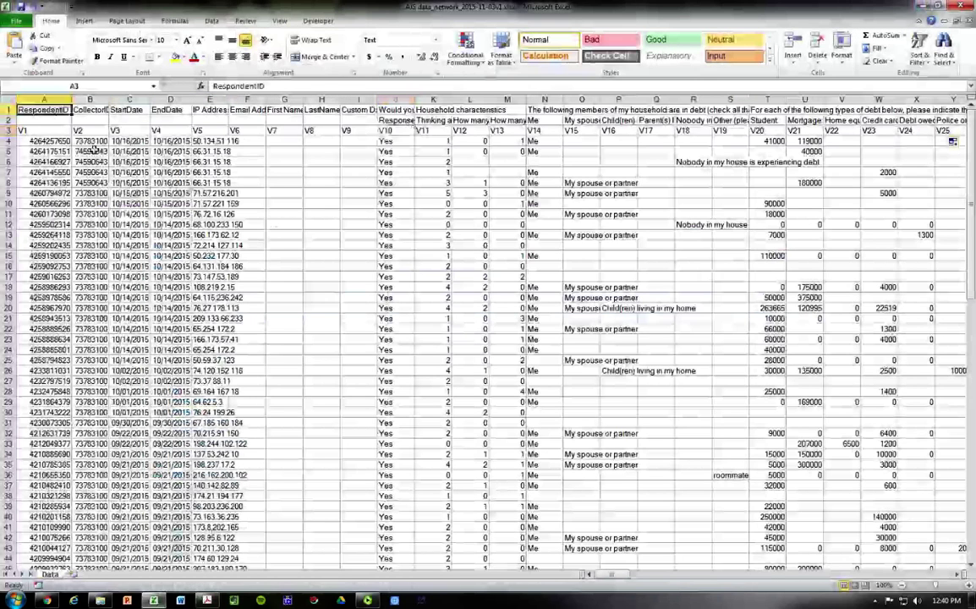
key("shift+Down")
key("shift+Down")
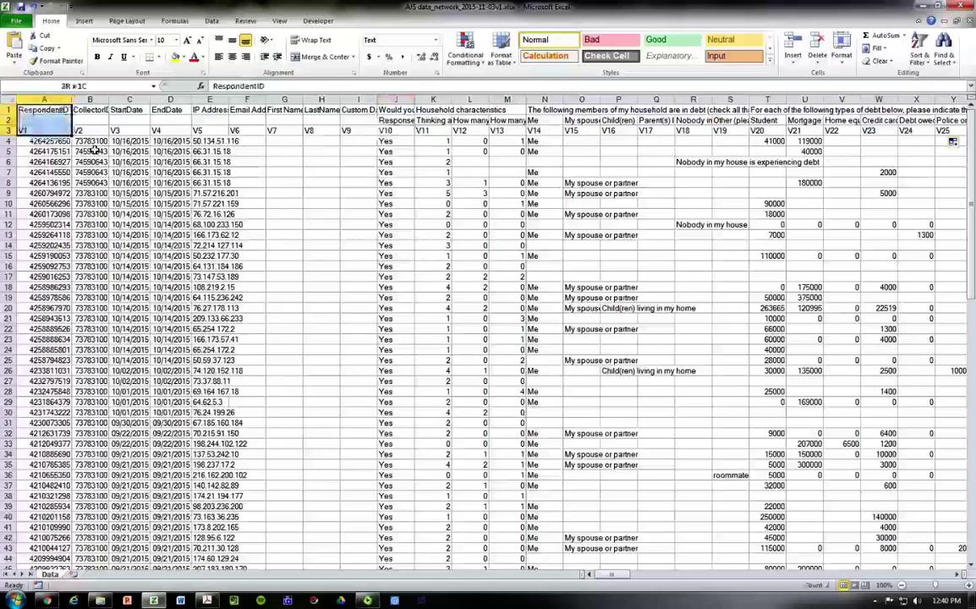
key("shift+Right")
key("shift+Right")
key("shift+Right")
key("shift+Right")
key("shift+Right")
key("shift+Right")
key("shift+Right")
key("shift+Right")
key("shift+Right")
key("shift+Right")
key("shift+Right")
key("shift+Right")
key("shift+Right")
key("shift+Right")
key("shift+Right")
key("shift+Right")
key("shift+Right")
key("shift+Right")
key("shift+Right")
key("shift+Right")
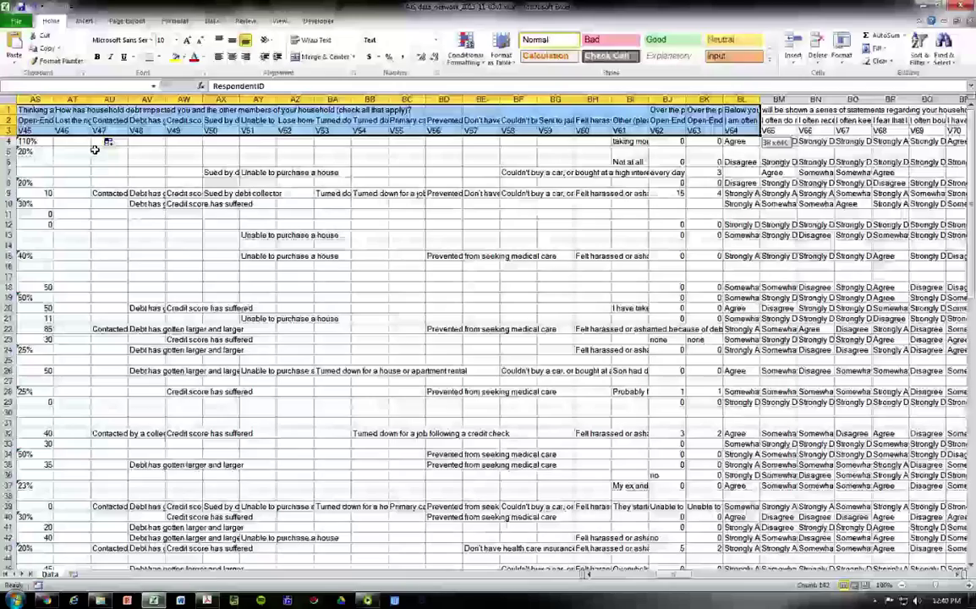
scroll(95, 150, "right", 10)
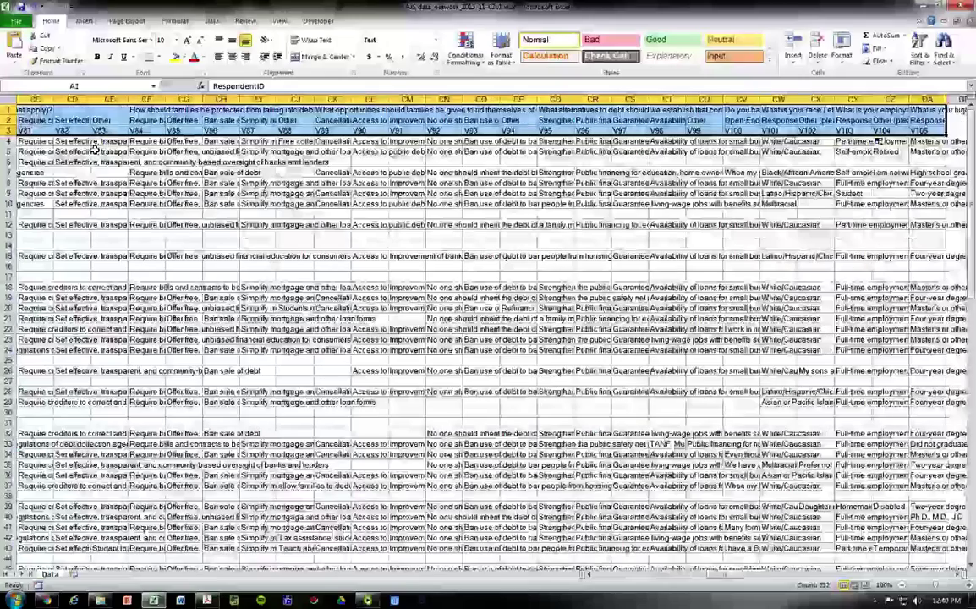
key("ctrl+c")
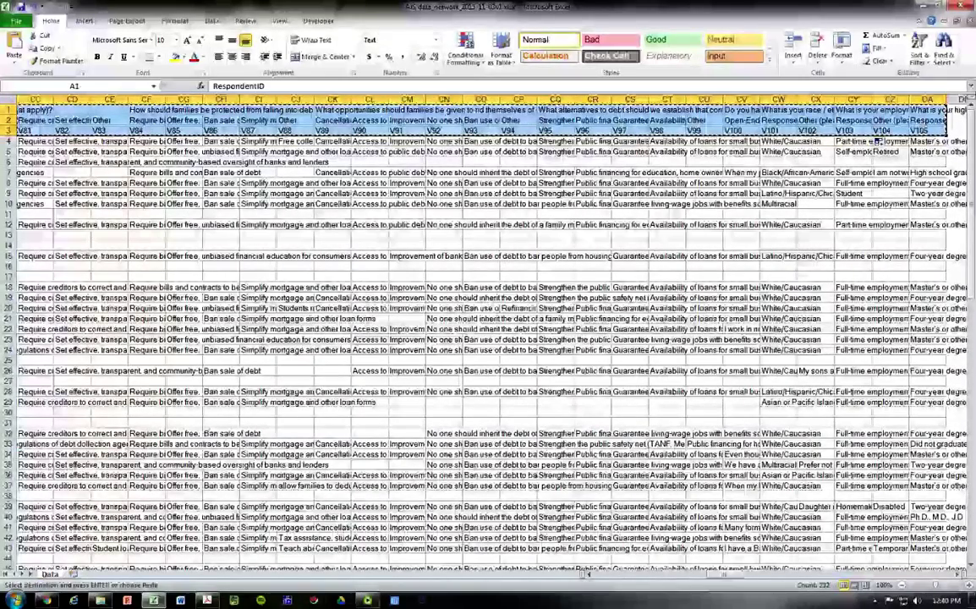
- Add a new worksheet and paste the copied header rows transposed, starting at cell A1
left_click(79, 575)
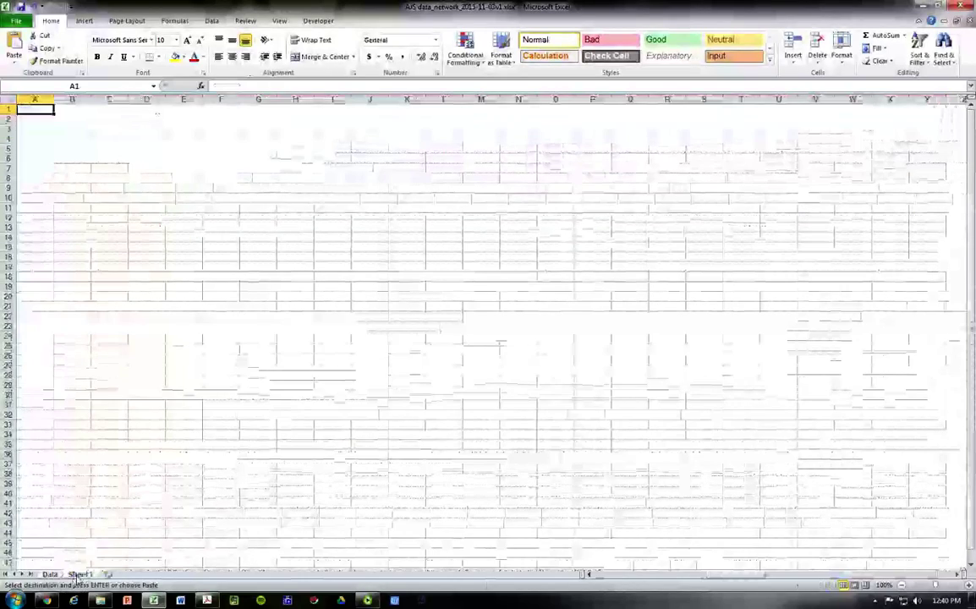
right_click(38, 111)
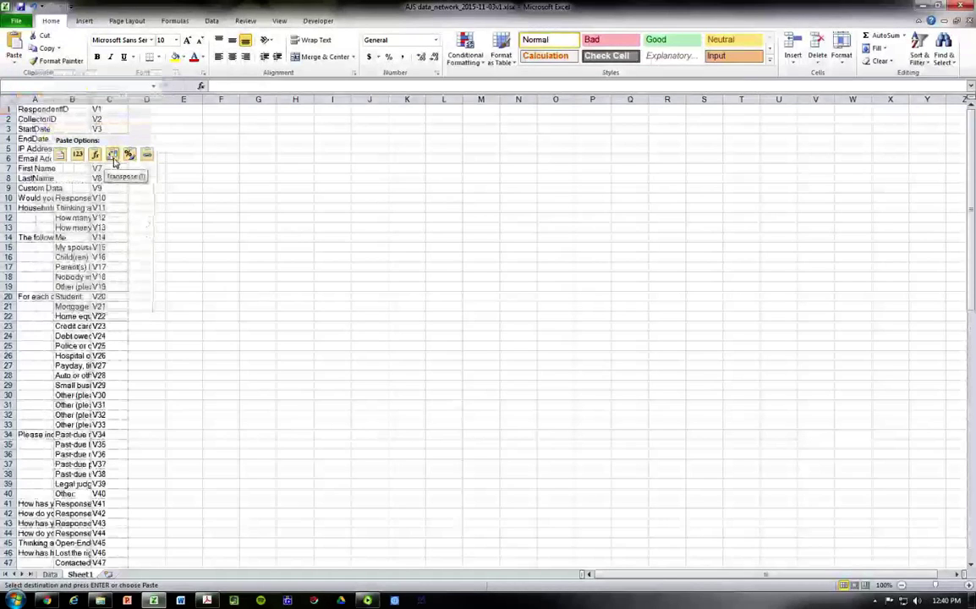
left_click(114, 161)
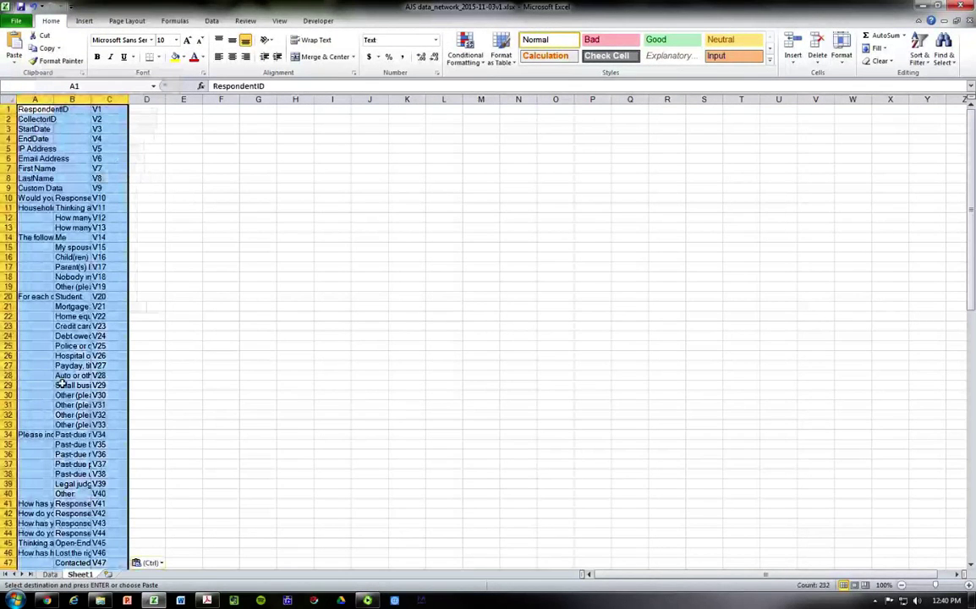
- Autofit the pasted columns' widths and narrow columns A and B so the variable codes in column C sit close by
key("alt+h")
key("o")
key("i")
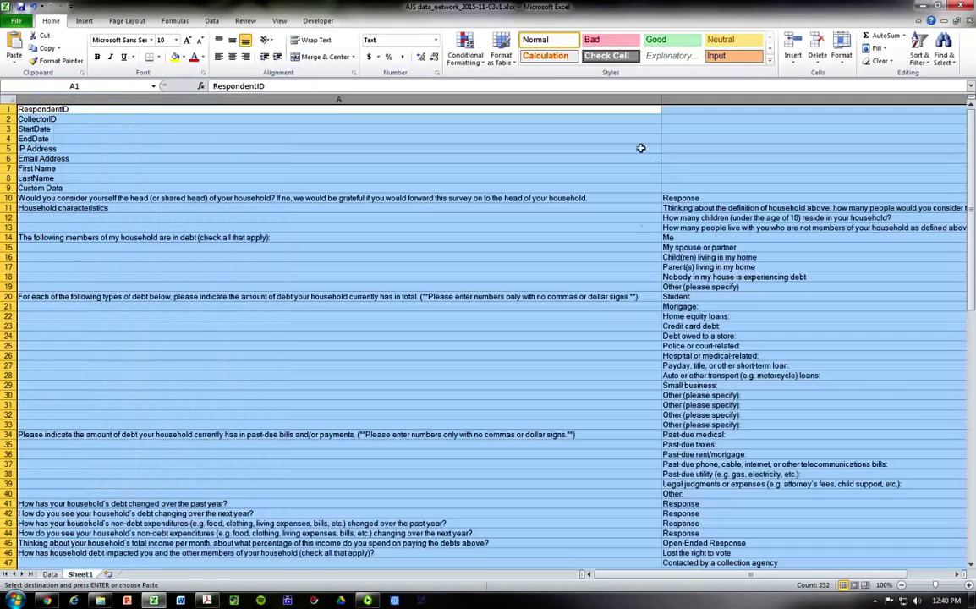
left_click(642, 148)
left_click_drag(661, 102, 266, 169)
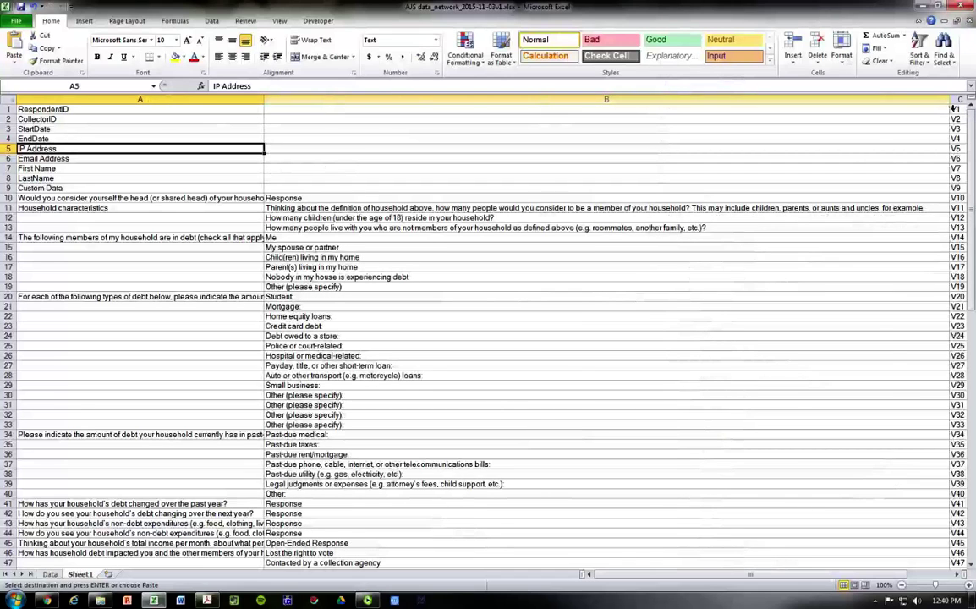
left_click_drag(955, 108, 420, 173)
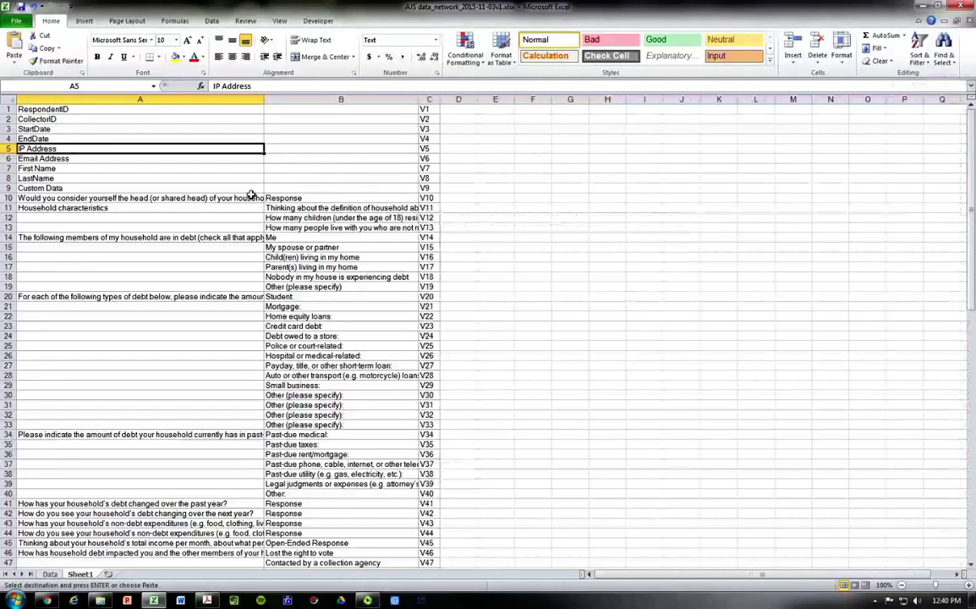
- Wrap the text in columns A and B so the full question wording fits the column widths
left_click_drag(223, 99, 347, 99)
left_click(313, 40)
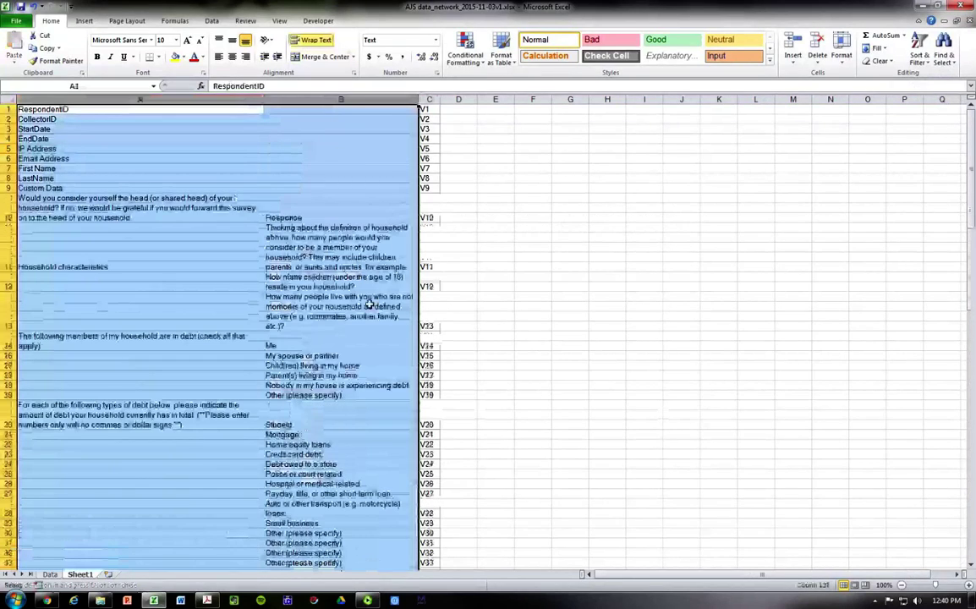
left_click(370, 303)
- Examine how codes V11, V12 and V14 to V19 match their question and answer text in columns A and B
left_click(349, 259)
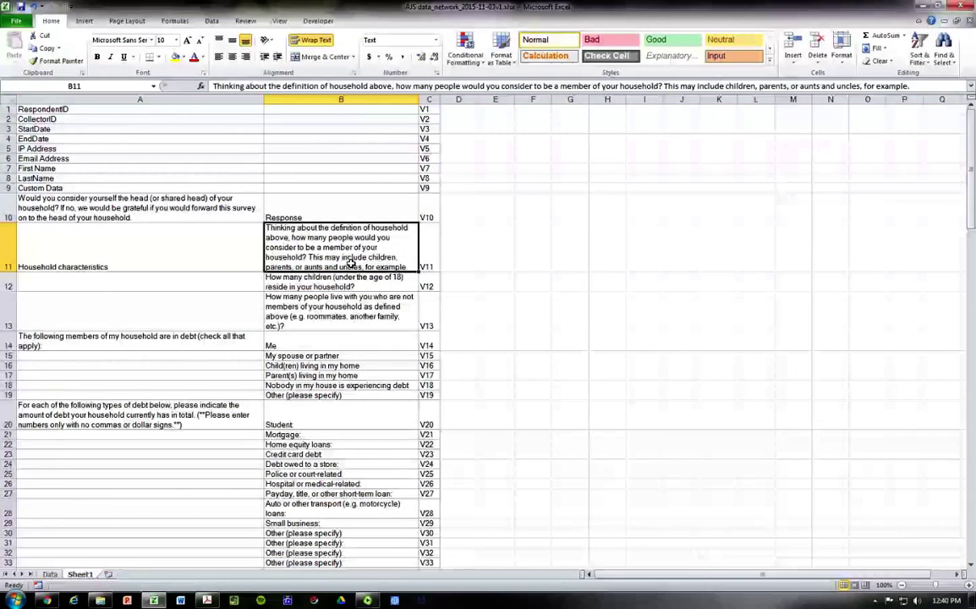
left_click(437, 252)
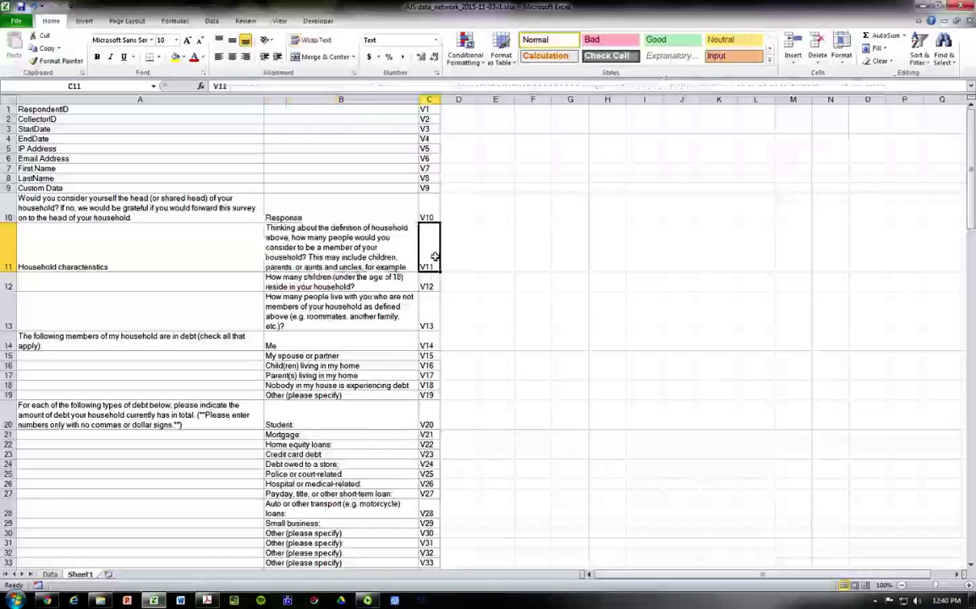
left_click_drag(358, 230, 203, 258)
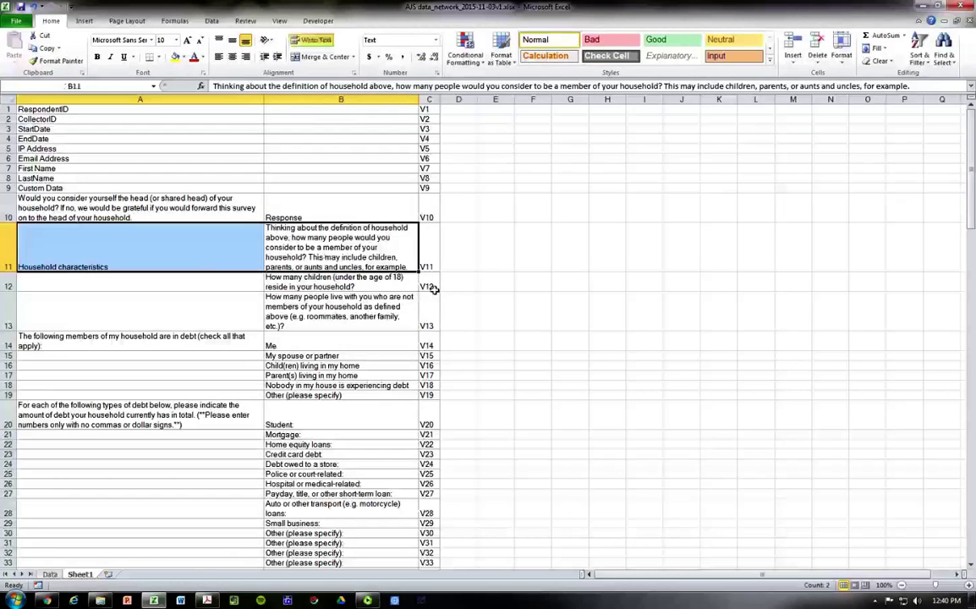
left_click_drag(433, 288, 389, 282)
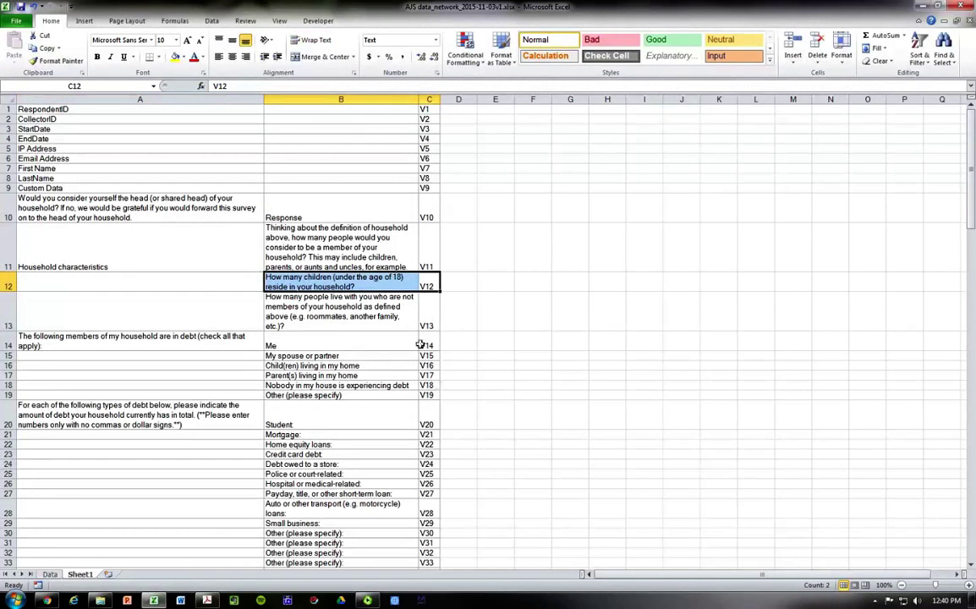
left_click_drag(244, 342, 360, 395)
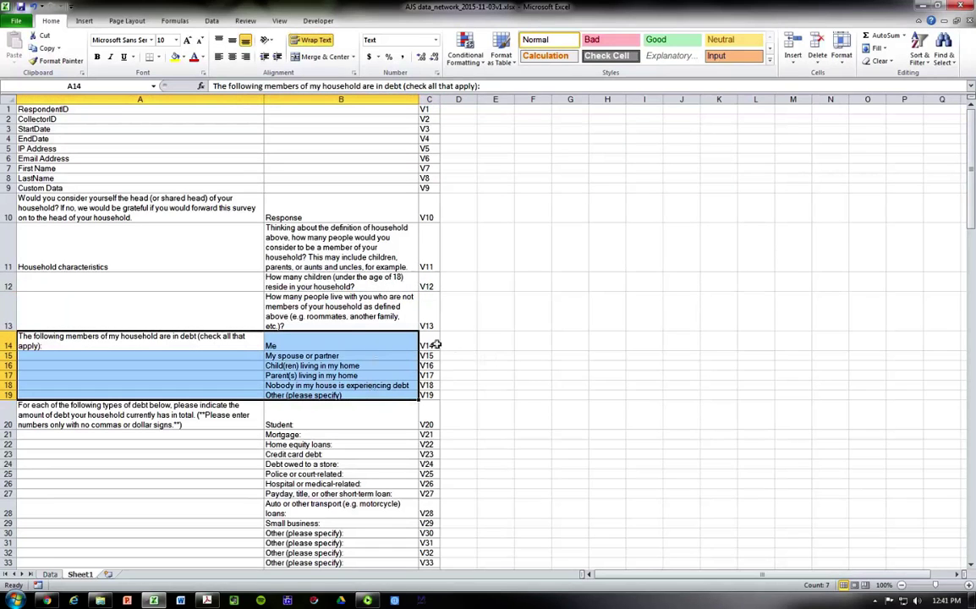
- Try coding the household debt answers by filling C1 to C6 down cells D14:D19, and clear those cells
left_click(464, 345)
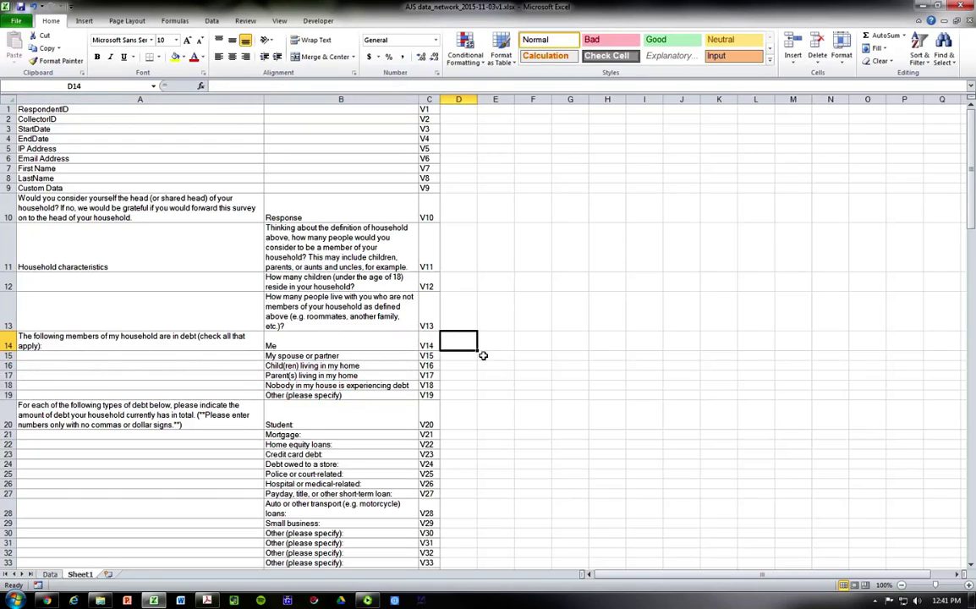
type("C1")
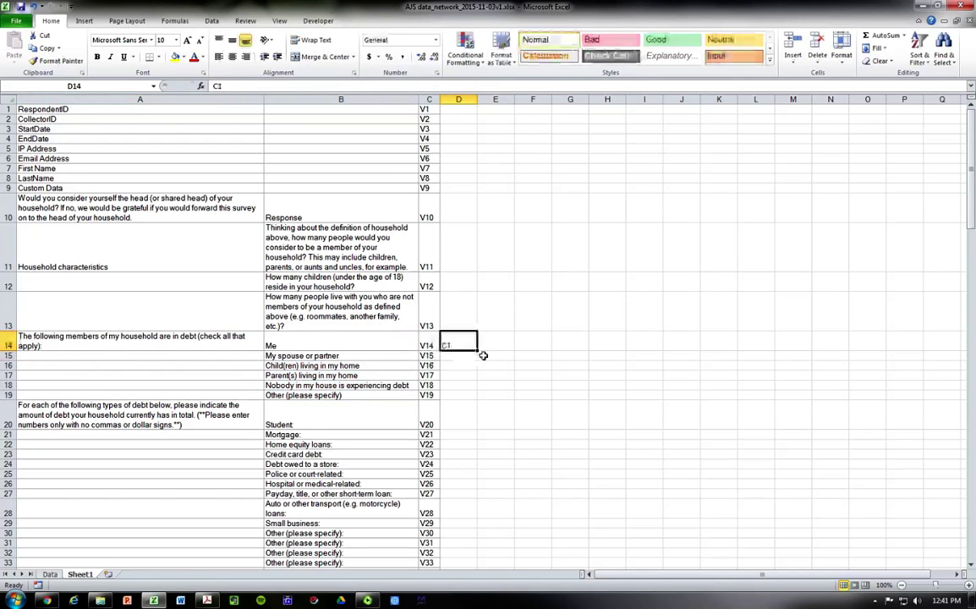
key("ctrl+Return")
left_click_drag(478, 352, 483, 405)
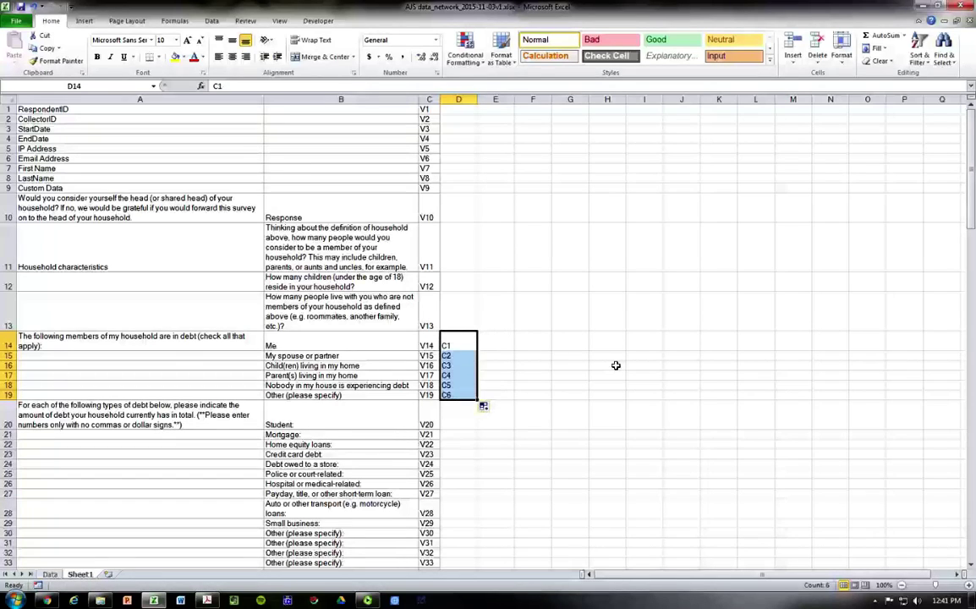
key("Delete")
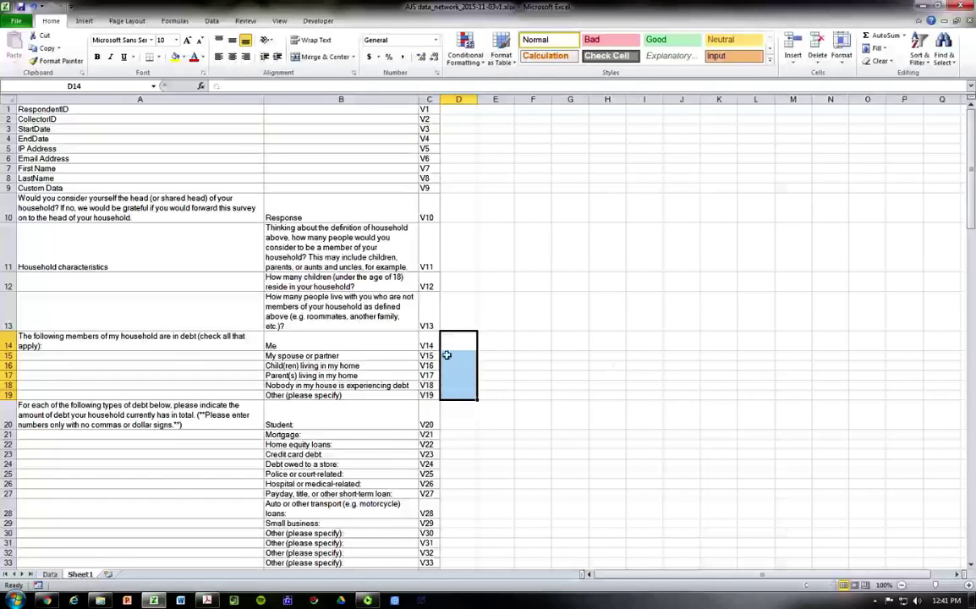
- Rename the worksheet Sheet1 as Variable Labels
right_click(81, 574)
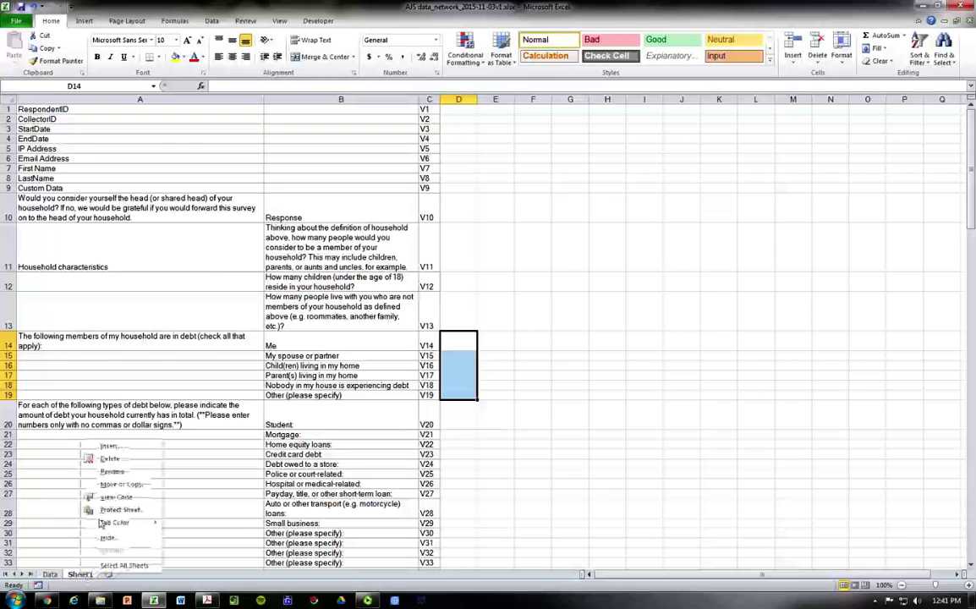
left_click(118, 471)
type("Variabl")
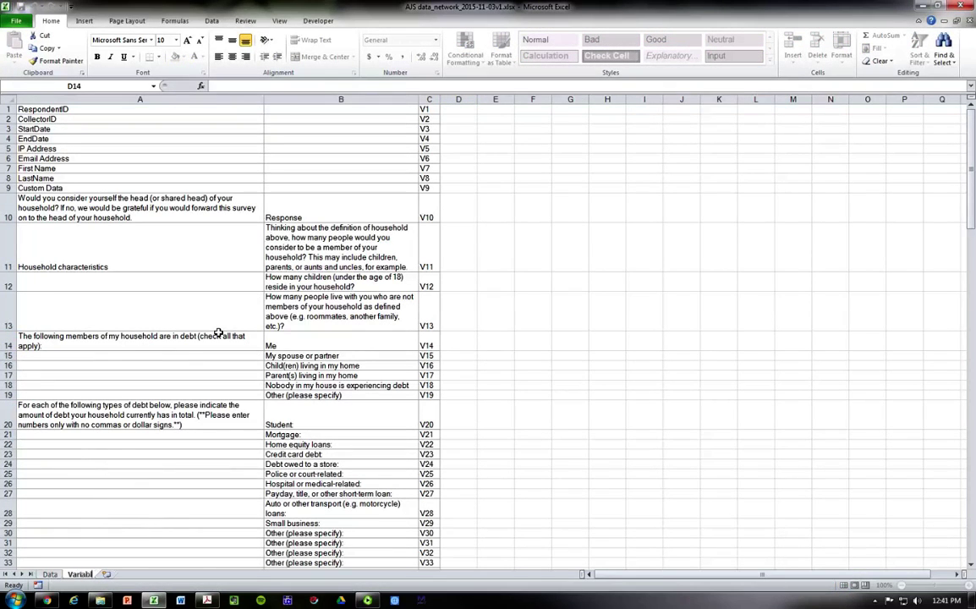
type("e Label")
key("Return")
key("shift+Down")
key("shift+Down")
key("shift+Down")
key("shift+Down")
key("shift+Down")
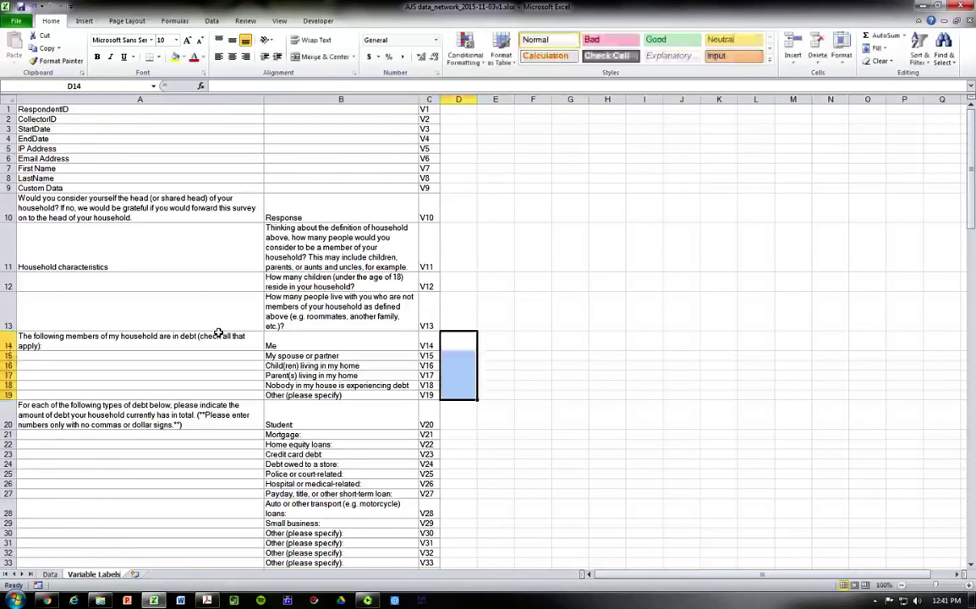
left_click(147, 483)
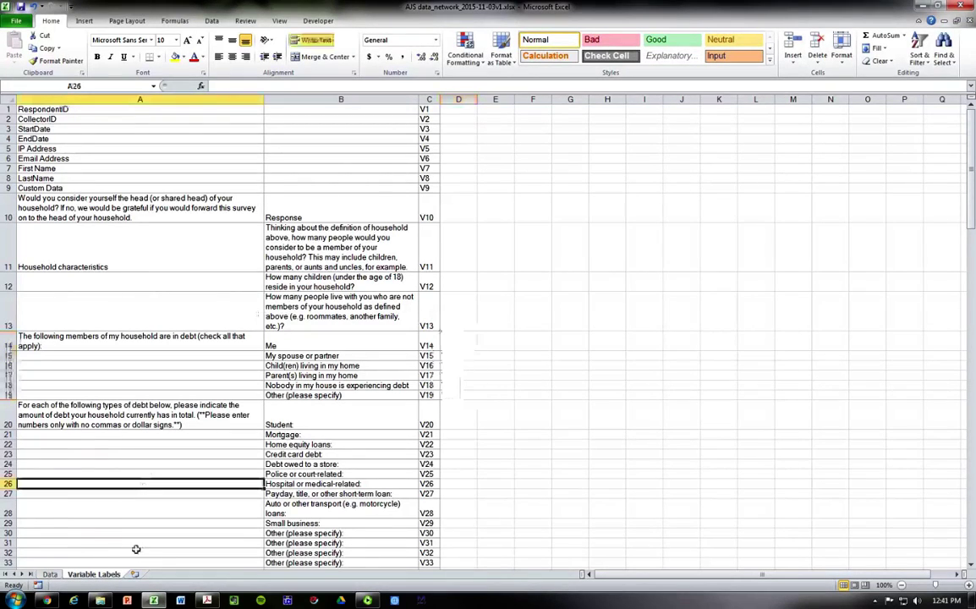
- Delete the two original header rows, 1 and 2, from the Data worksheet, leaving the variable codes as the header
left_click(49, 574)
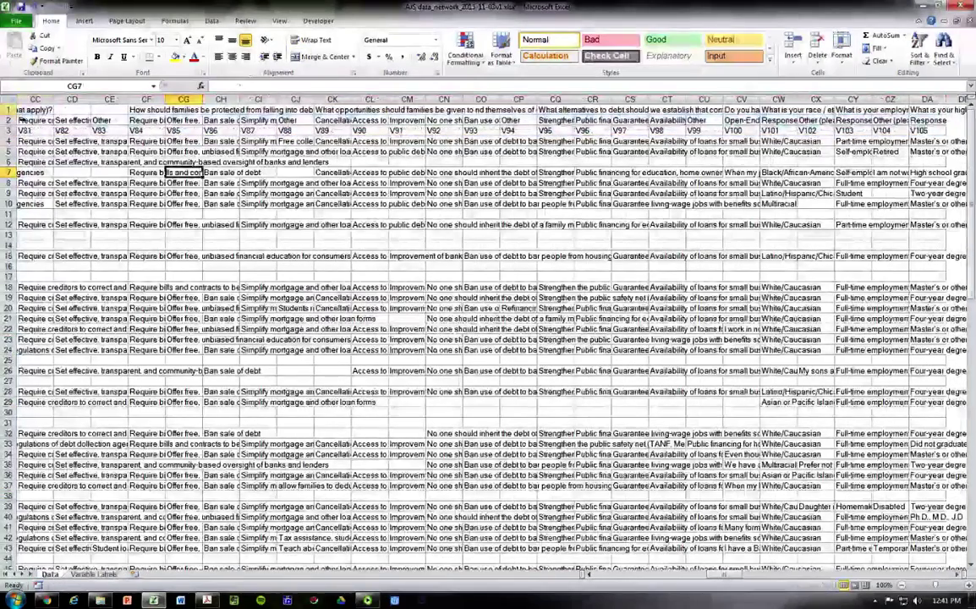
left_click_drag(9, 110, 8, 120)
right_click(95, 123)
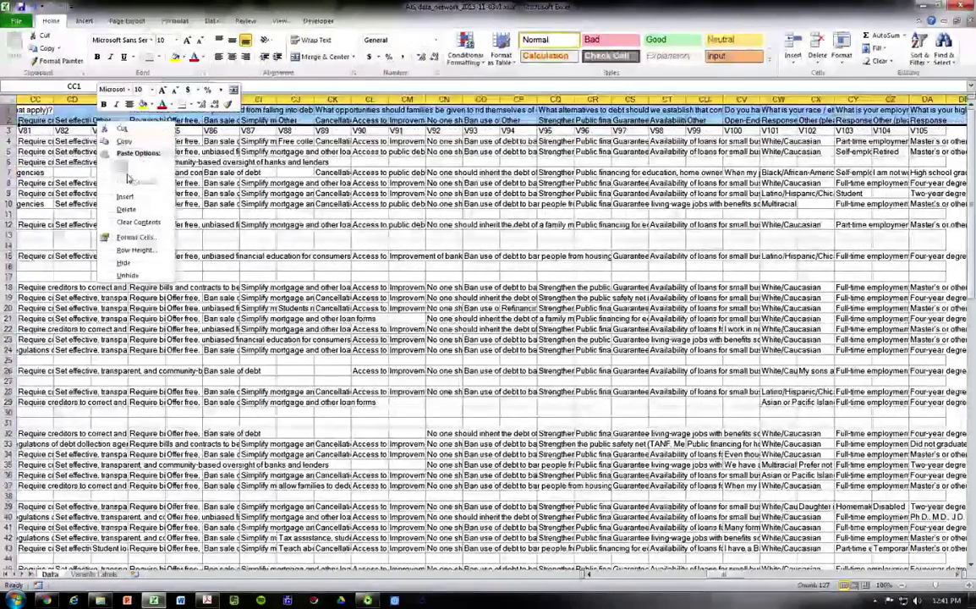
left_click(125, 209)
left_click(407, 110)
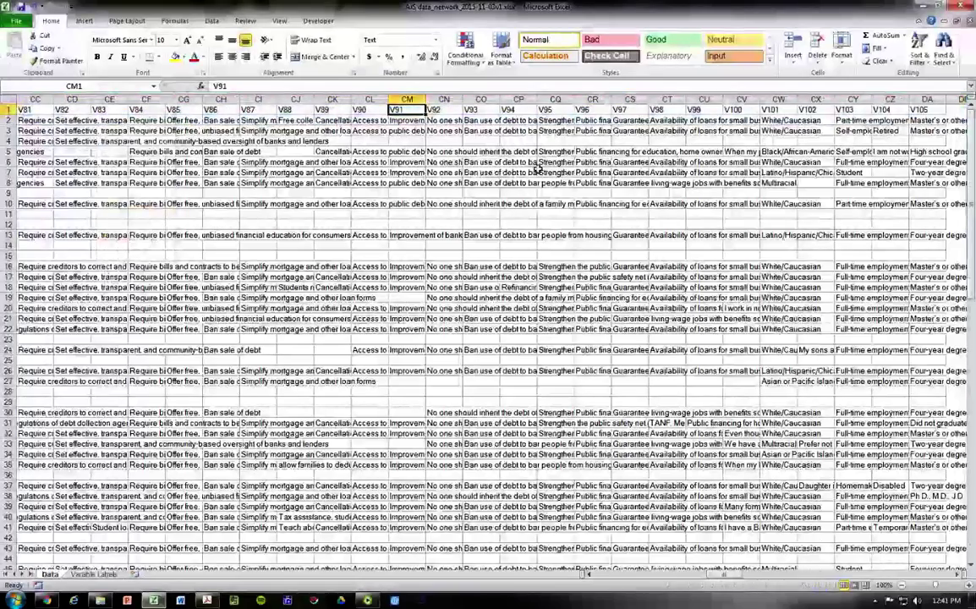
- Go back to the start of the Data worksheet and examine the first responses under V14
key("ctrl+Home")
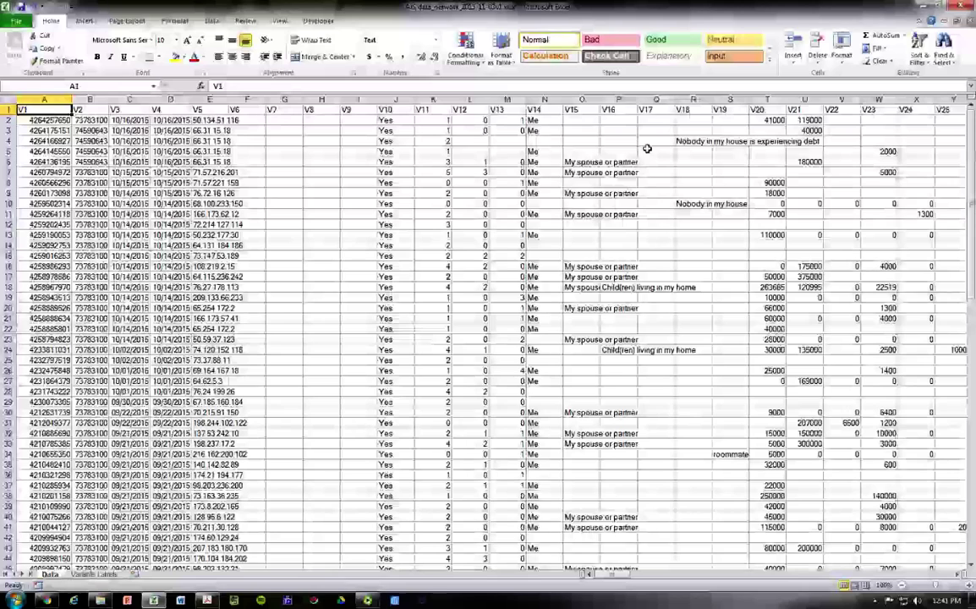
left_click_drag(546, 120, 550, 130)
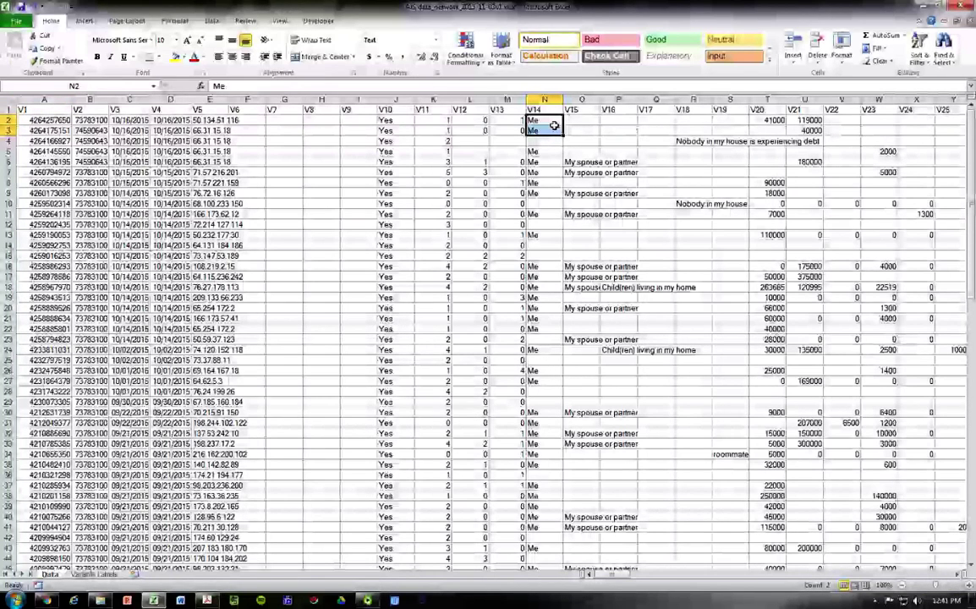
- Insert an empty column directly before V15 on the Data worksheet and set its number format to General
left_click(554, 124)
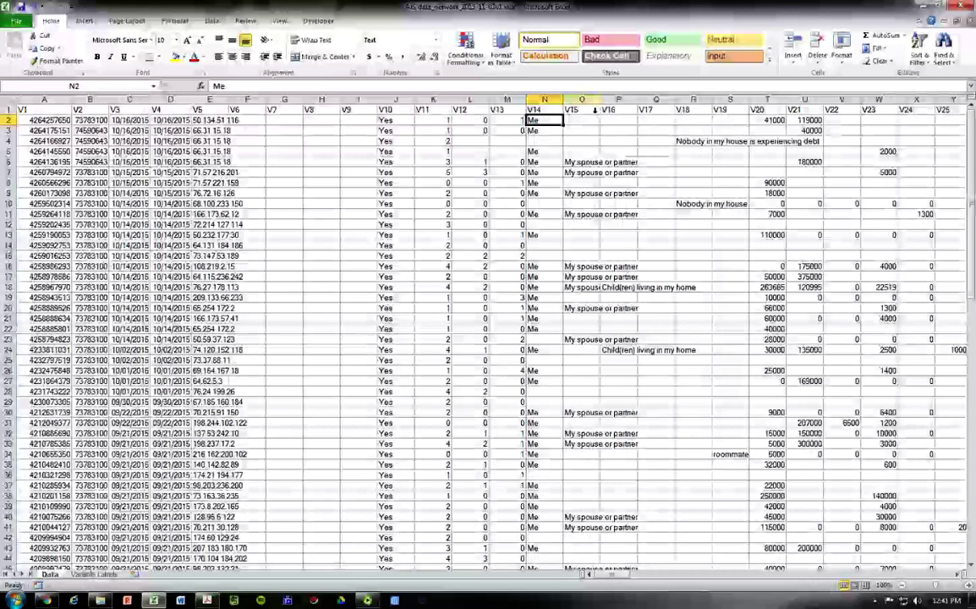
left_click(595, 105)
right_click(596, 105)
left_click(626, 180)
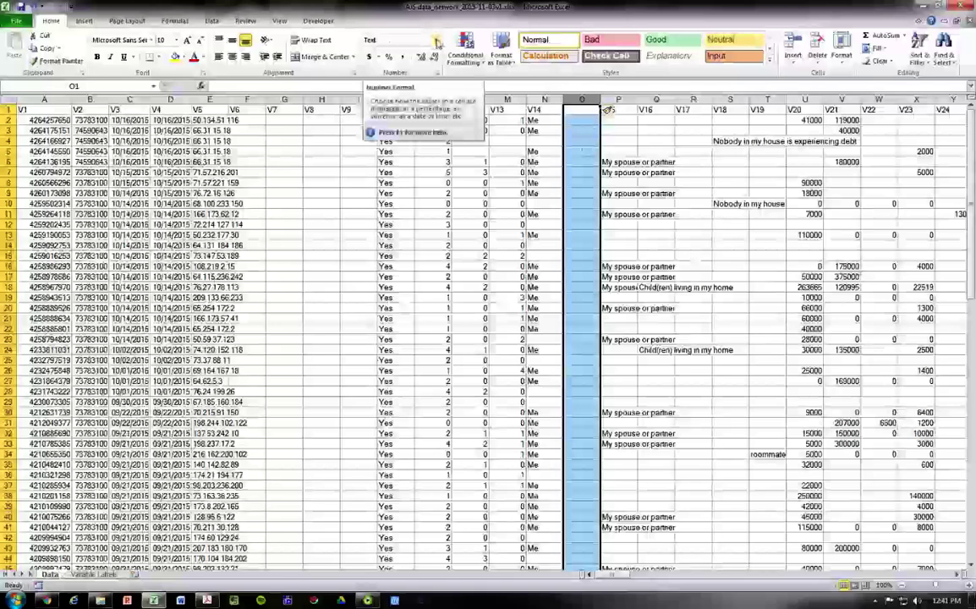
left_click(437, 42)
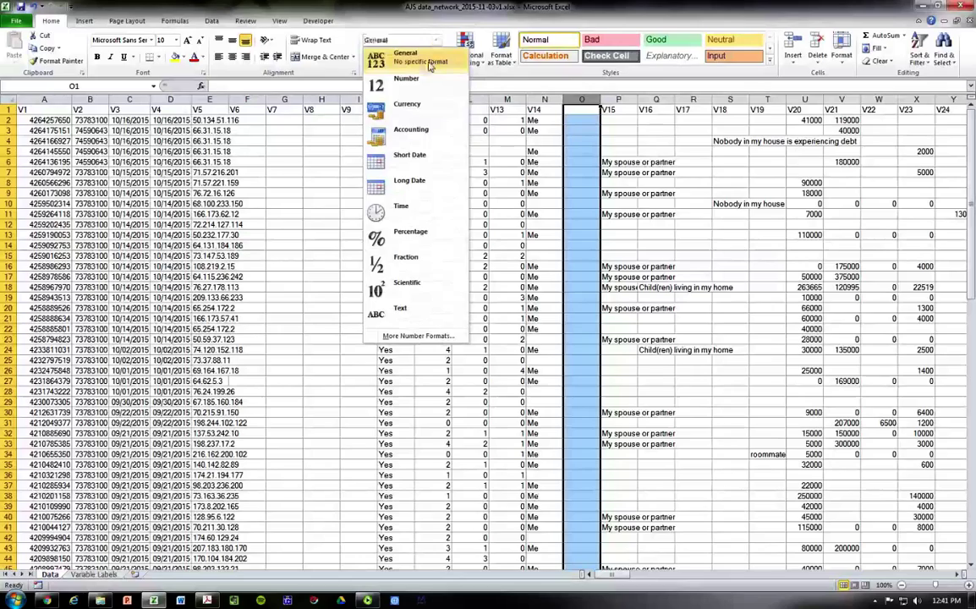
left_click(407, 59)
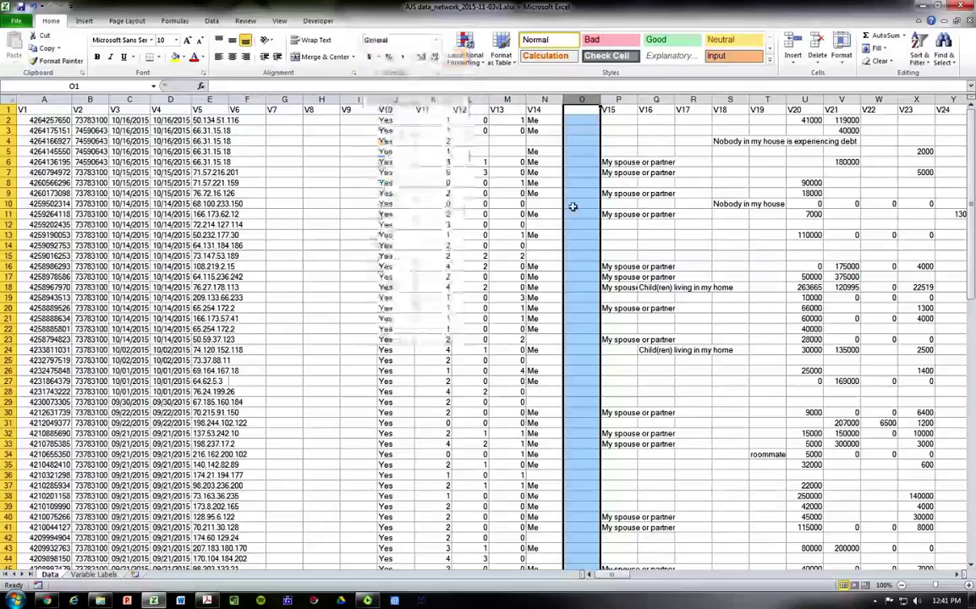
- Enter V14 as the header of the empty column O
left_click(590, 121)
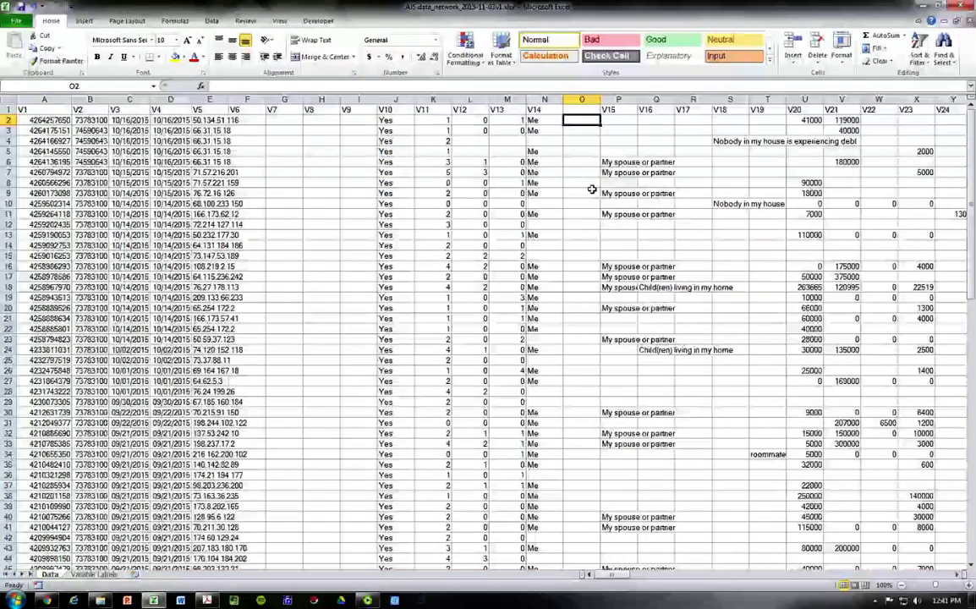
key("Up")
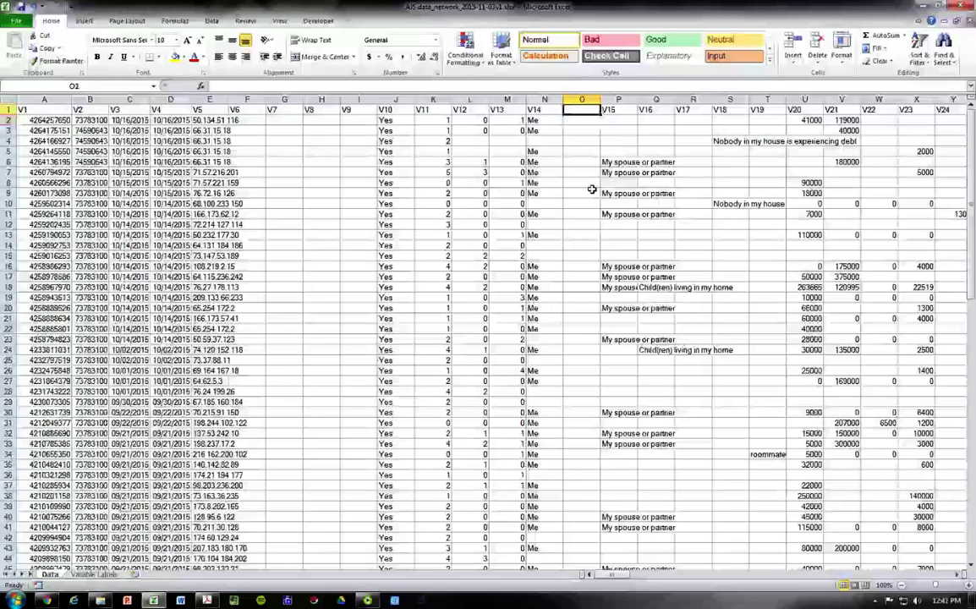
type("V14")
key("Return")
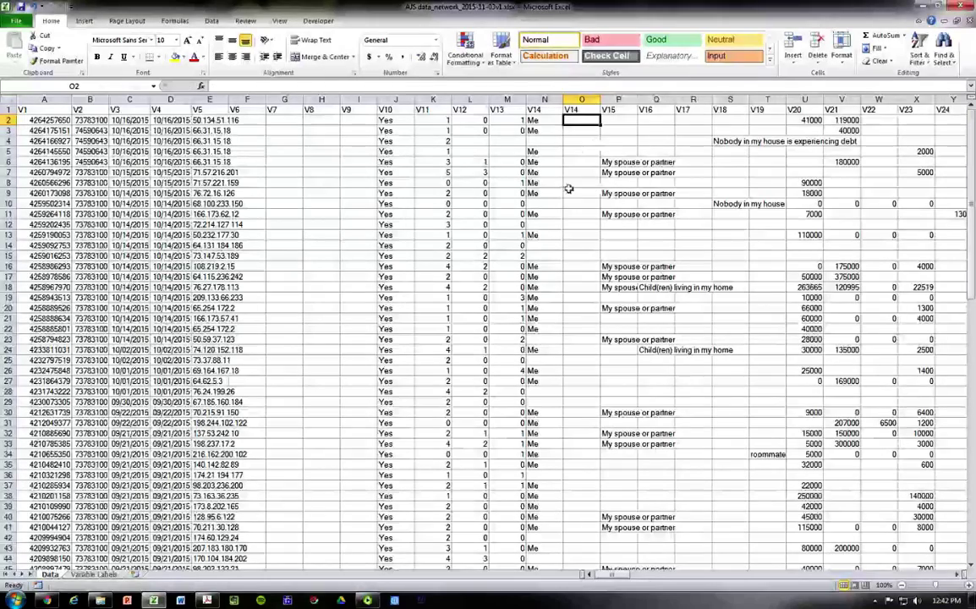
- Delete the inserted column O with the duplicate V14 header
scroll(551, 239, "down", 6)
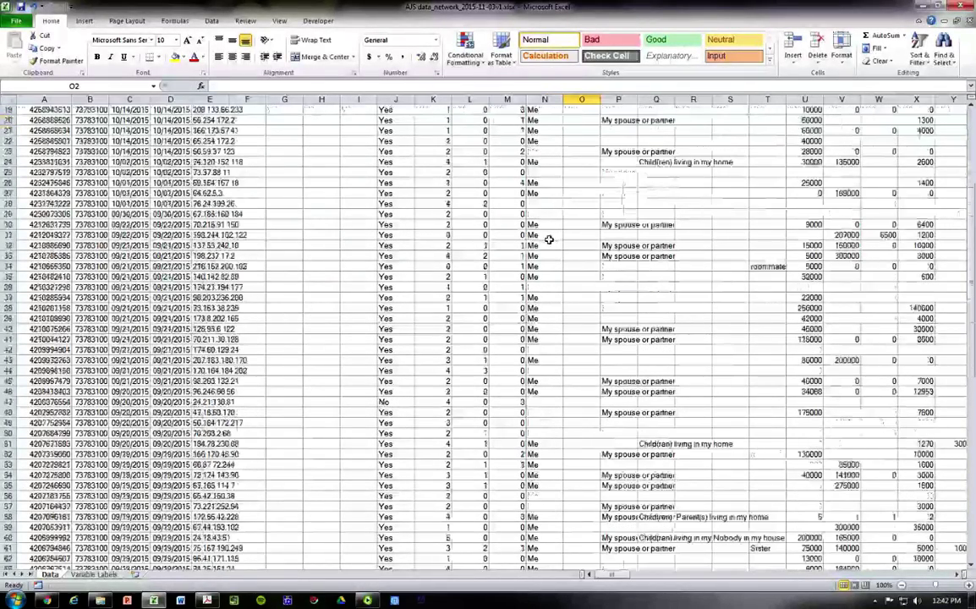
scroll(549, 239, "up", 6)
left_click(581, 99)
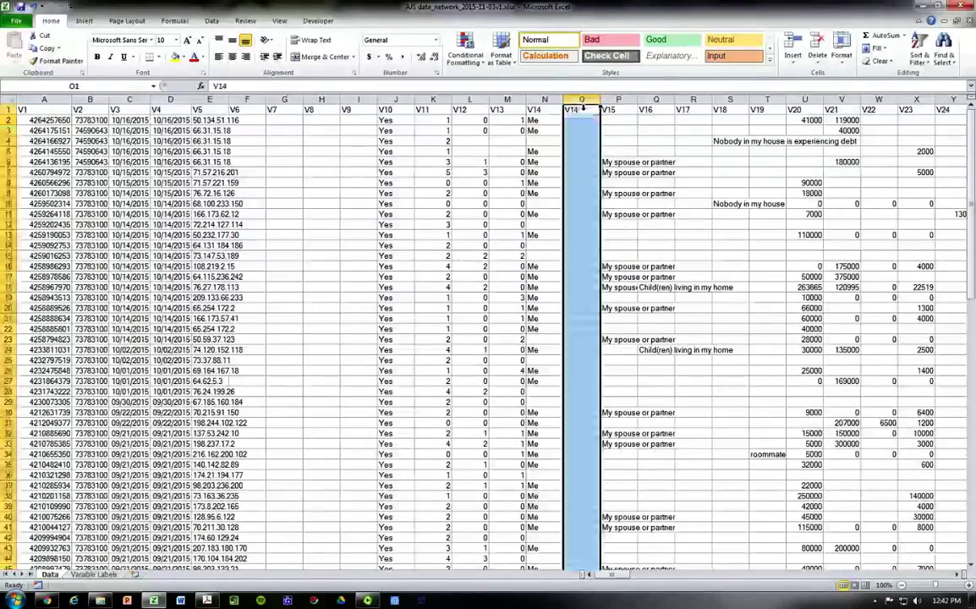
right_click(578, 101)
left_click(578, 101)
right_click(578, 101)
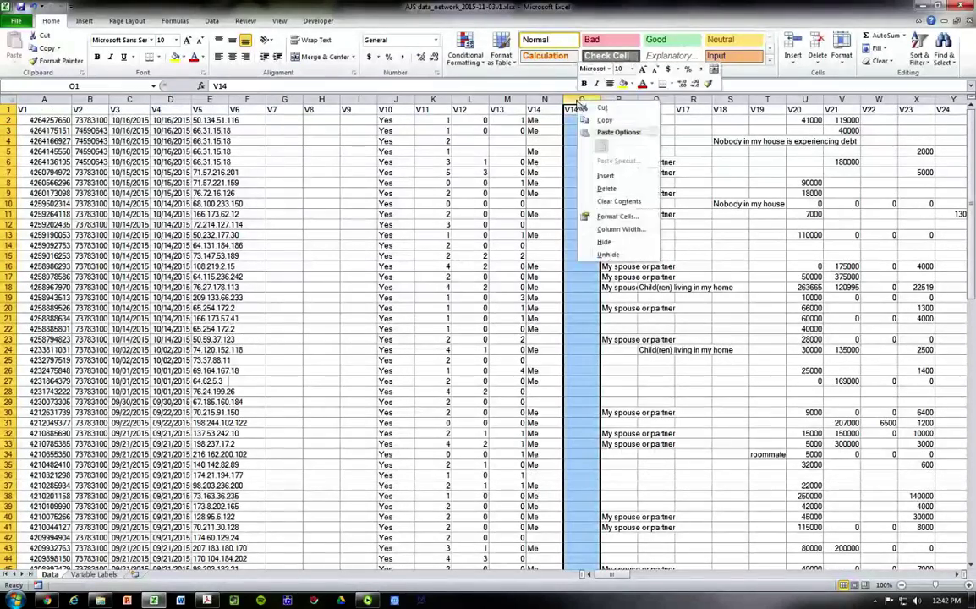
left_click(606, 187)
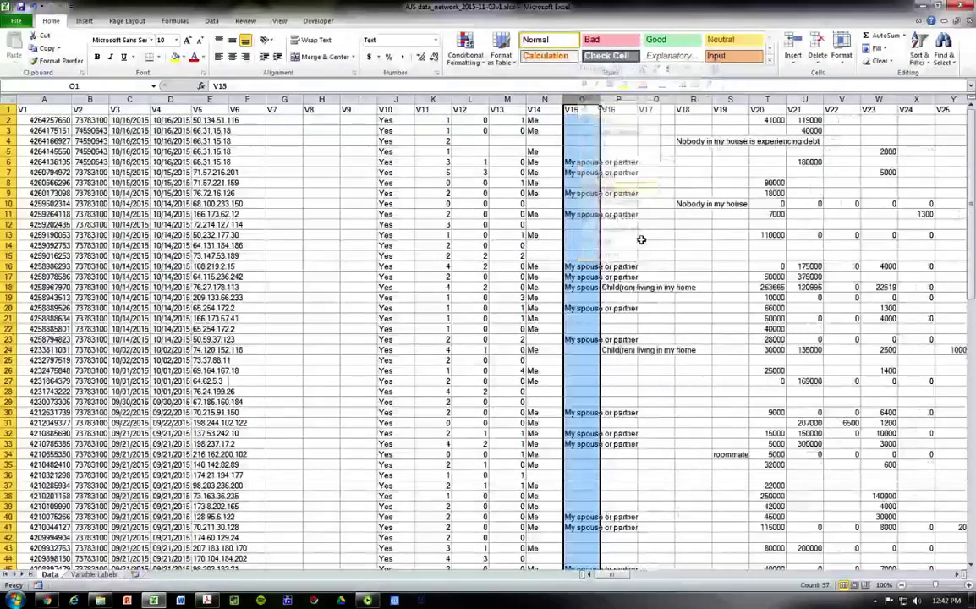
- Insert an empty column between V10 and V11 and set its number format to General
left_click(406, 124)
scroll(404, 245, "down", 9)
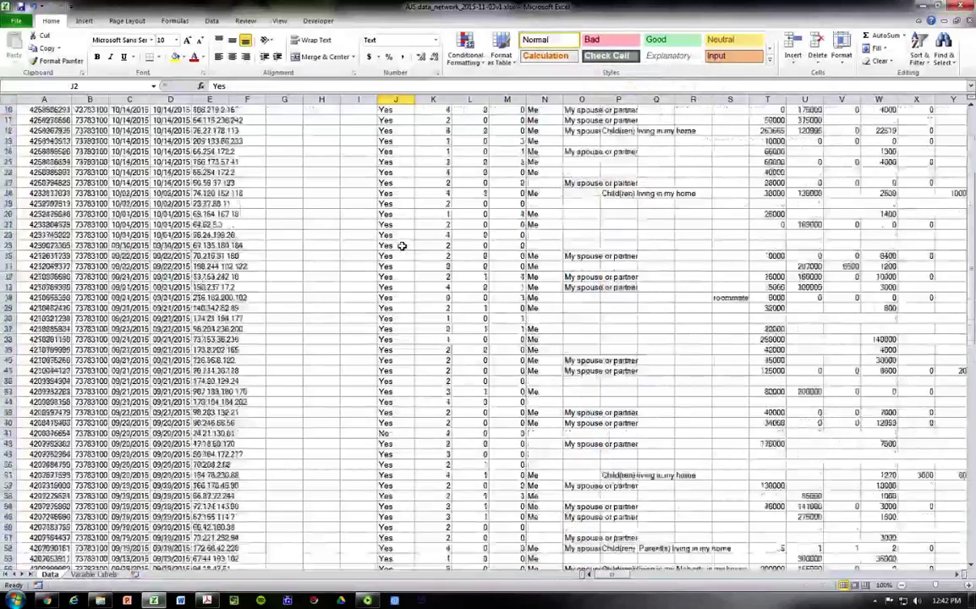
scroll(402, 246, "up", 9)
left_click(433, 100)
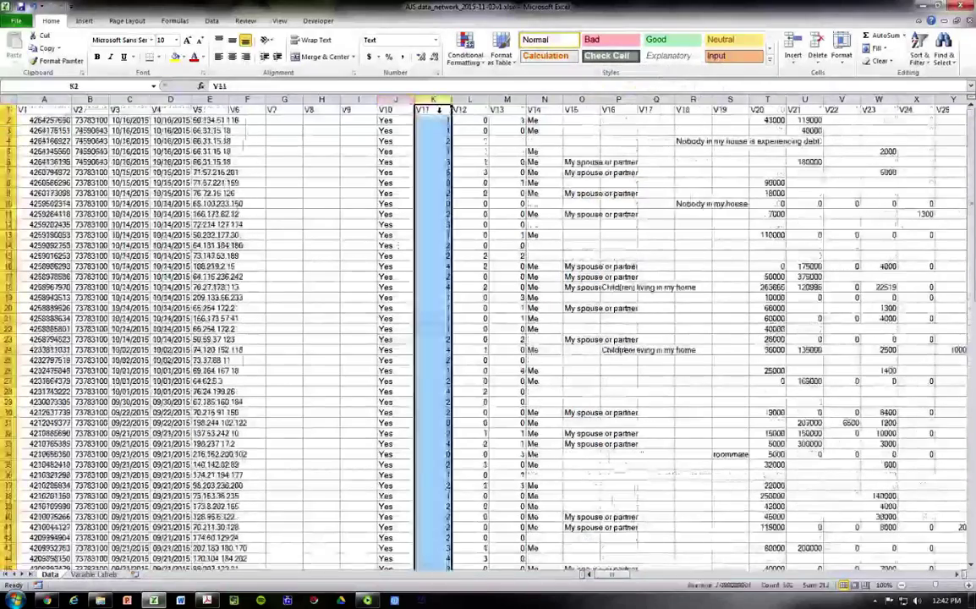
right_click(433, 101)
left_click(460, 177)
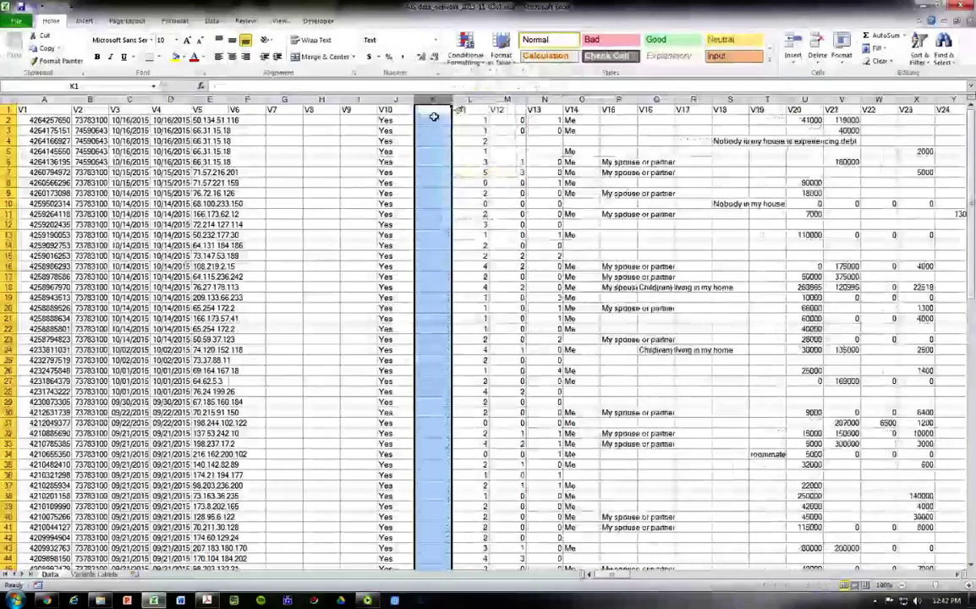
left_click(437, 40)
left_click(403, 56)
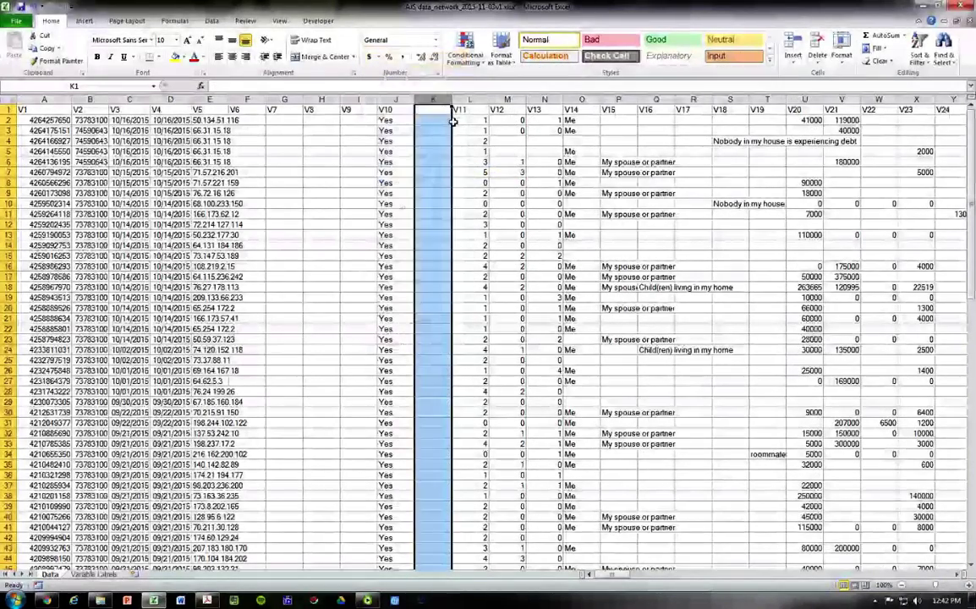
- Enter V10 in cell K1 as the header of the new column beside the original V10 responses
left_click(434, 110)
type("V10")
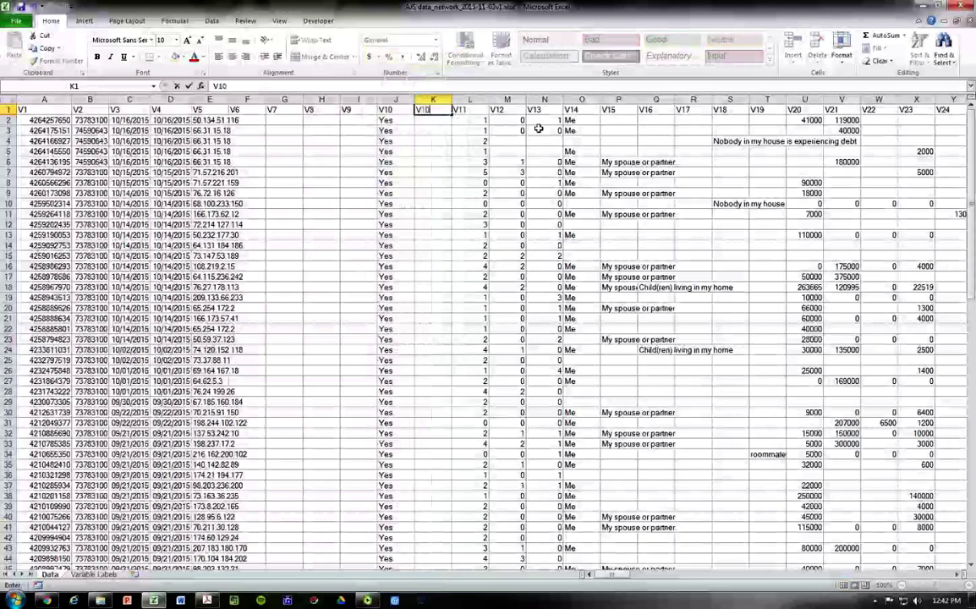
key("Return")
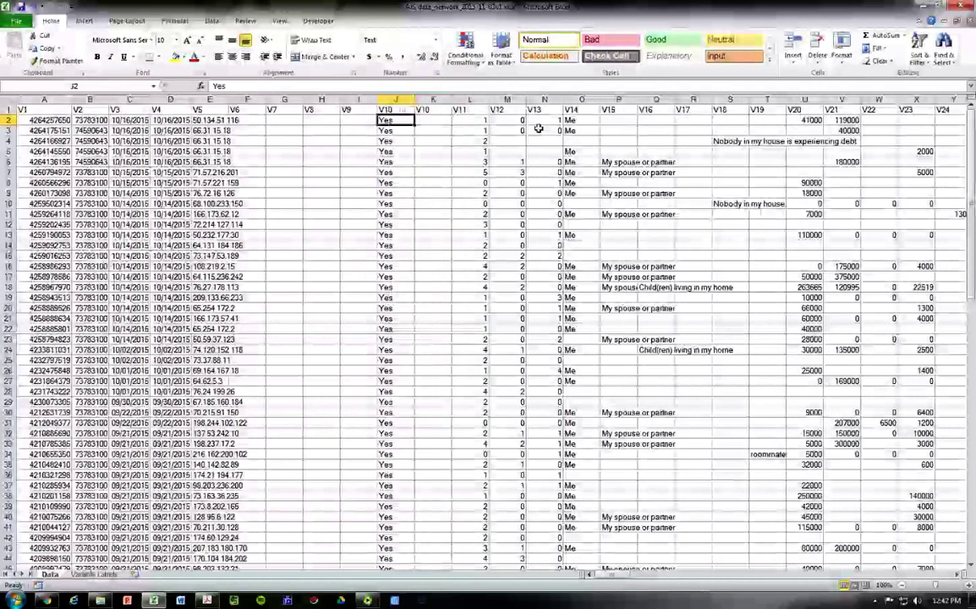
key("Left")
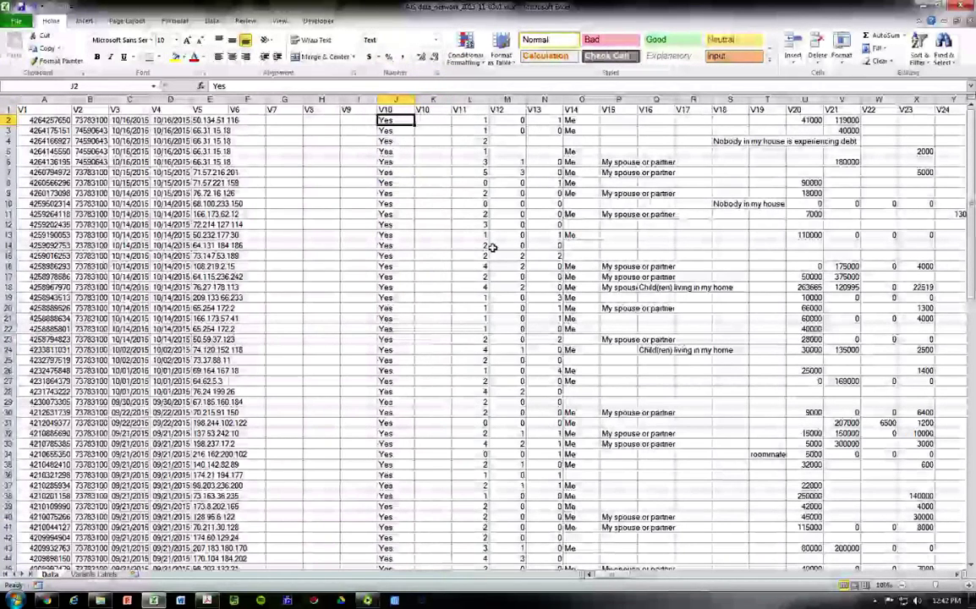
- Add a new worksheet after Variable Labels and name it Value Labels
left_click(138, 576)
right_click(139, 575)
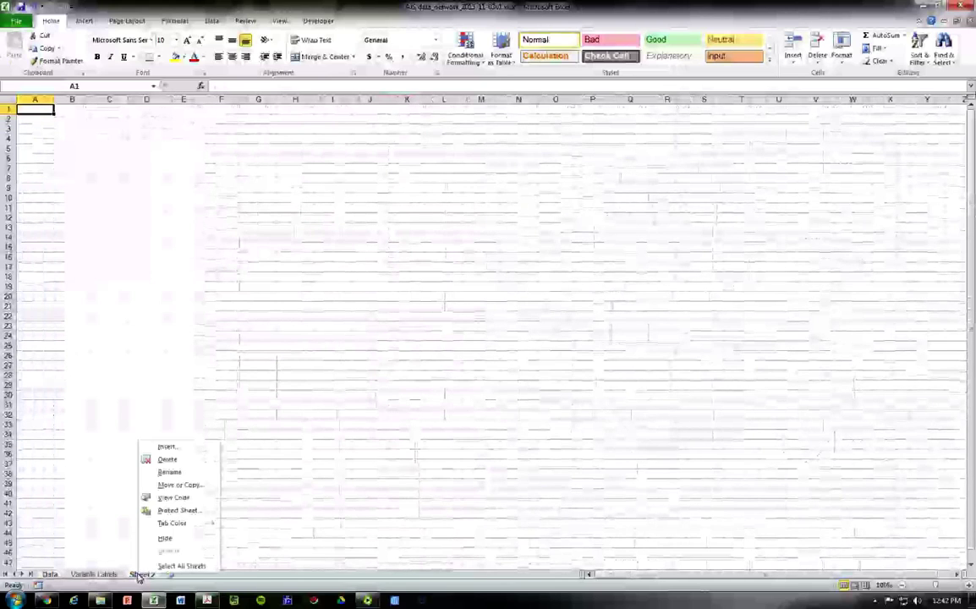
left_click(176, 474)
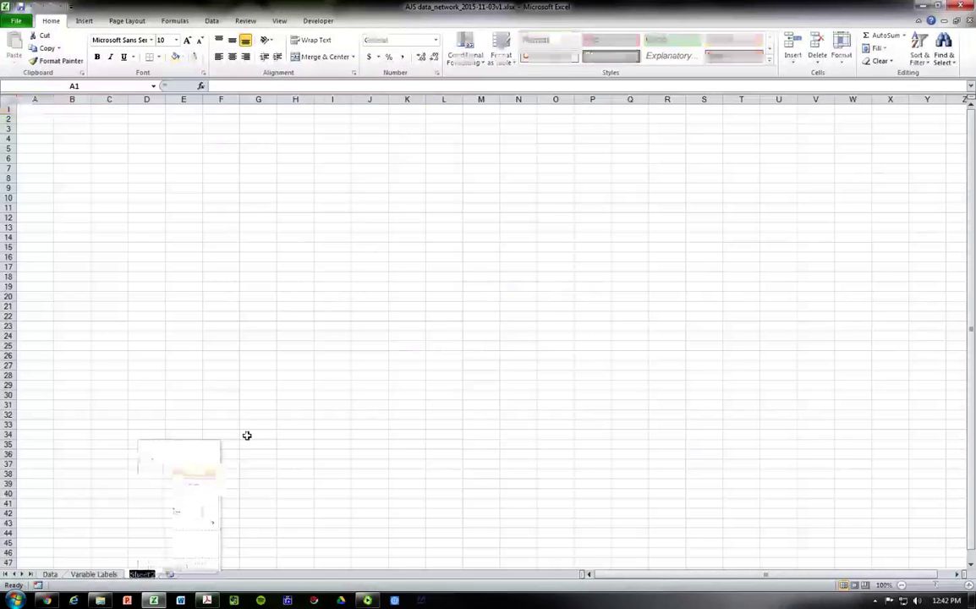
type("Value La")
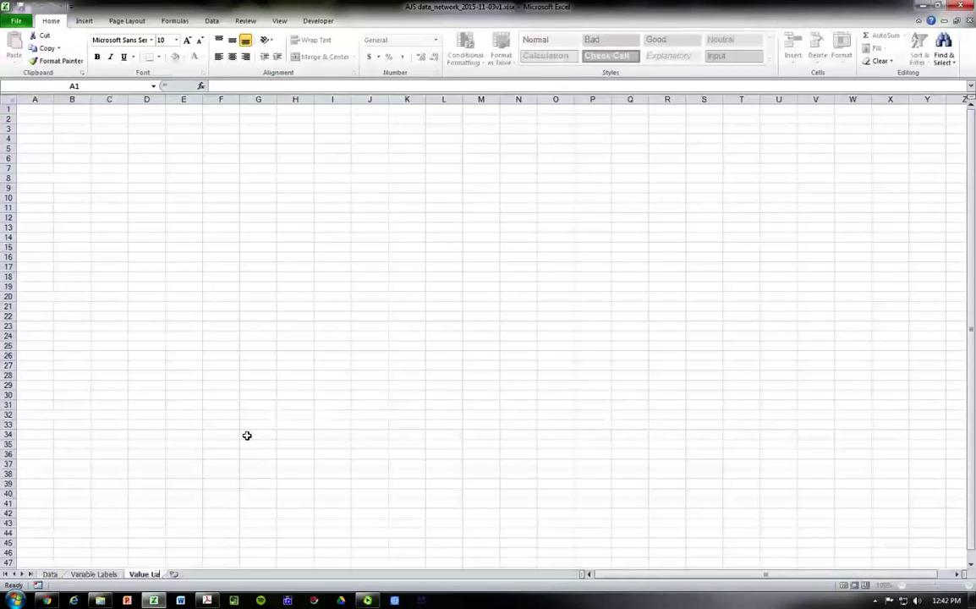
type("bels")
key("Return")
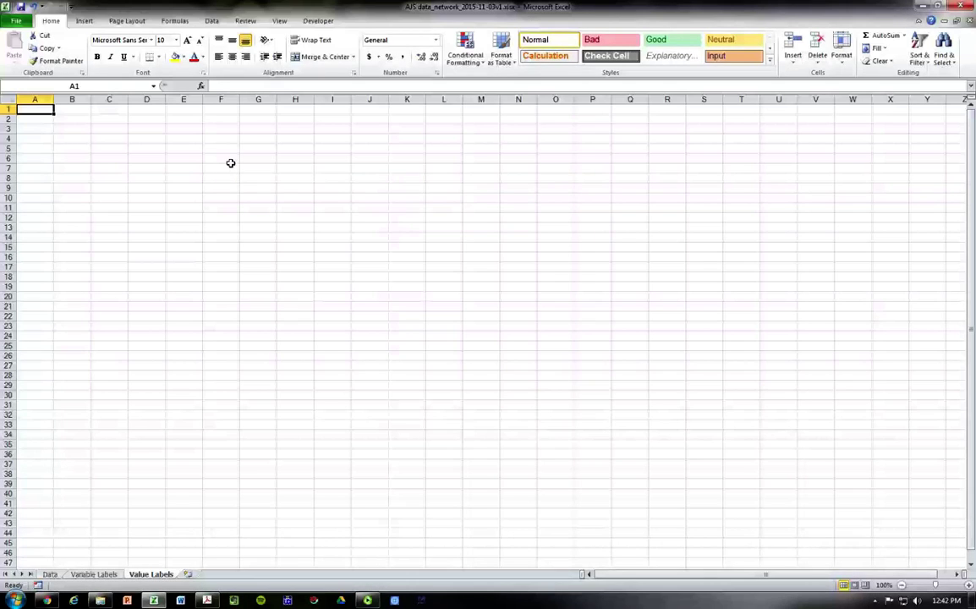
- Enter the headers Variables in A1 and Response Options in B1 of the Value Labels worksheet
type("Variables")
key("Return")
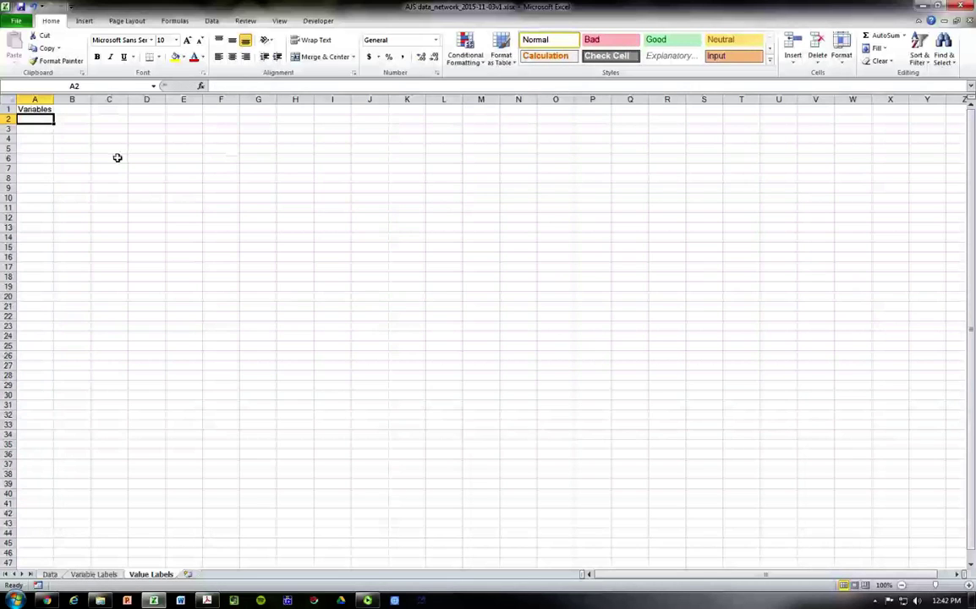
key("Up")
key("Right")
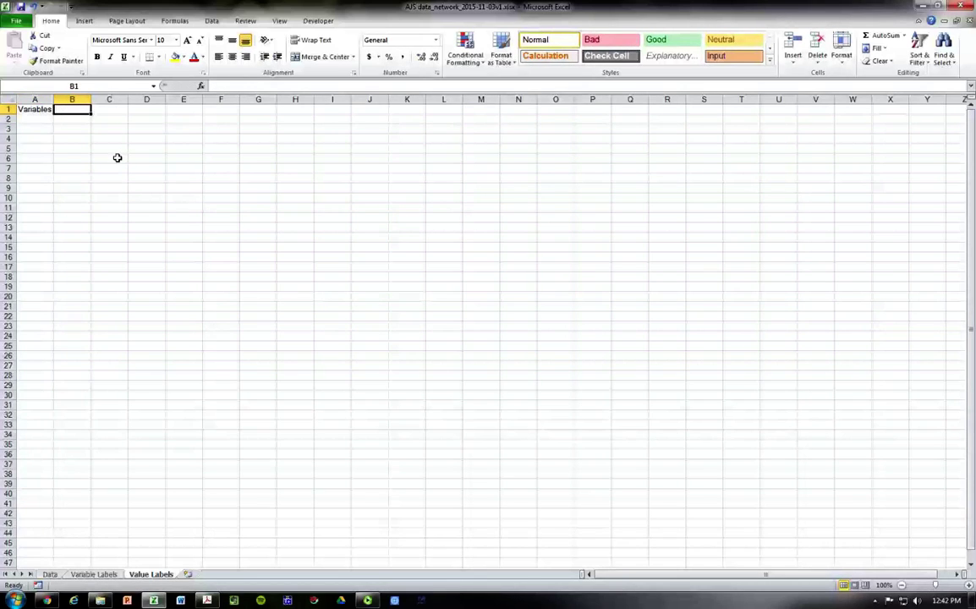
type("Re")
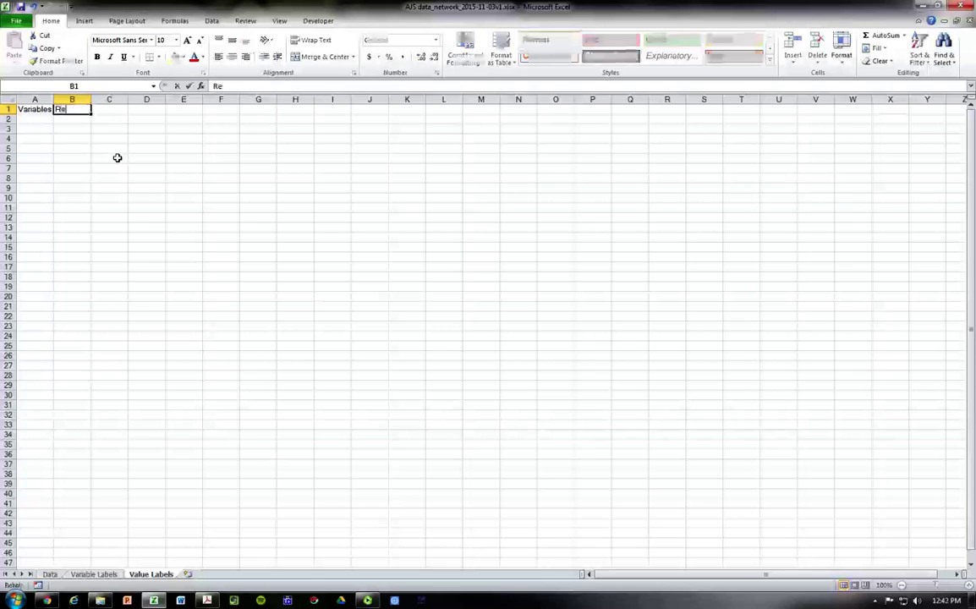
type("sponse Options")
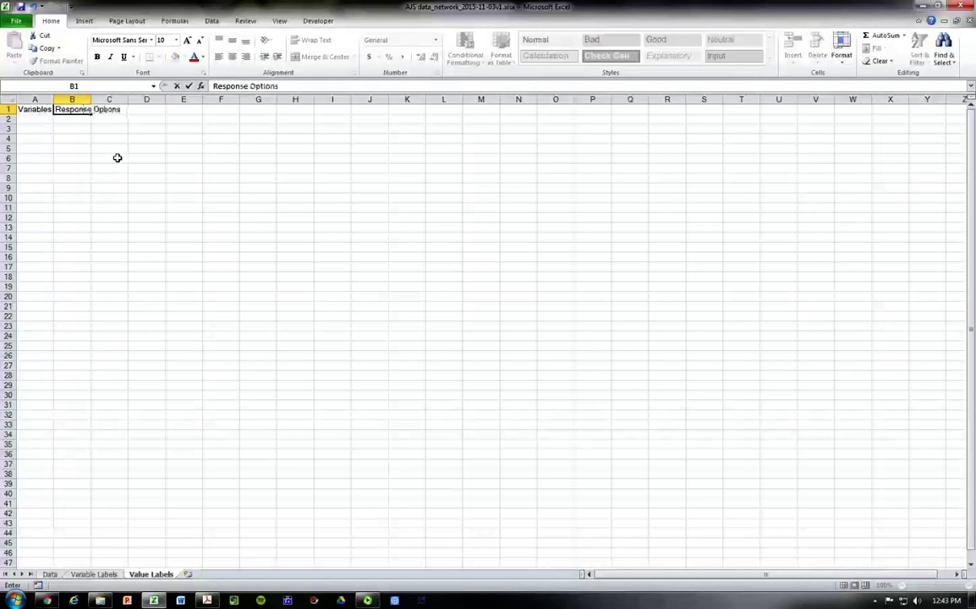
key("Return")
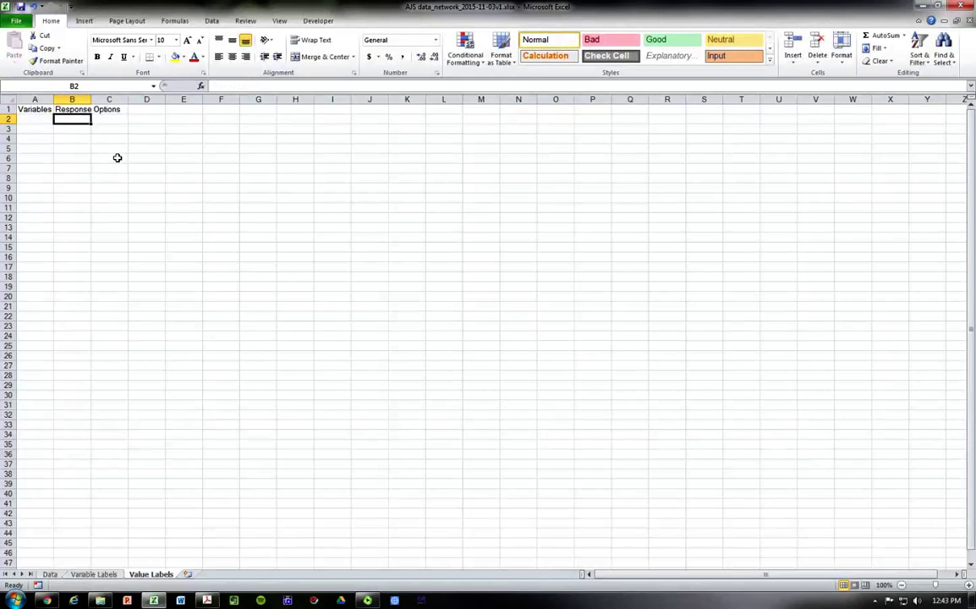
- Fit column B to its header text and enter the header Numerical Values in C1
left_click(99, 107)
double_click(90, 99)
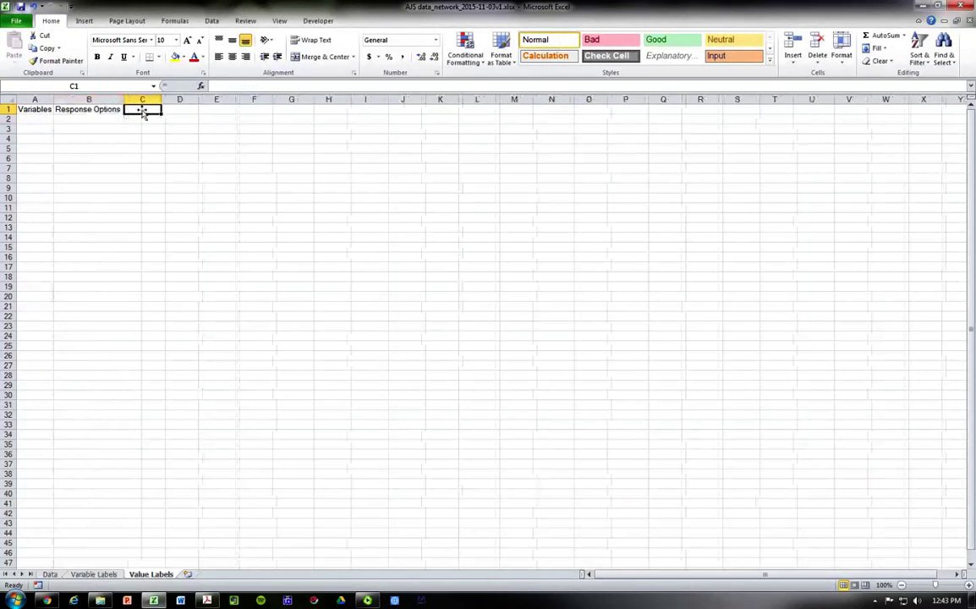
type("Numeric")
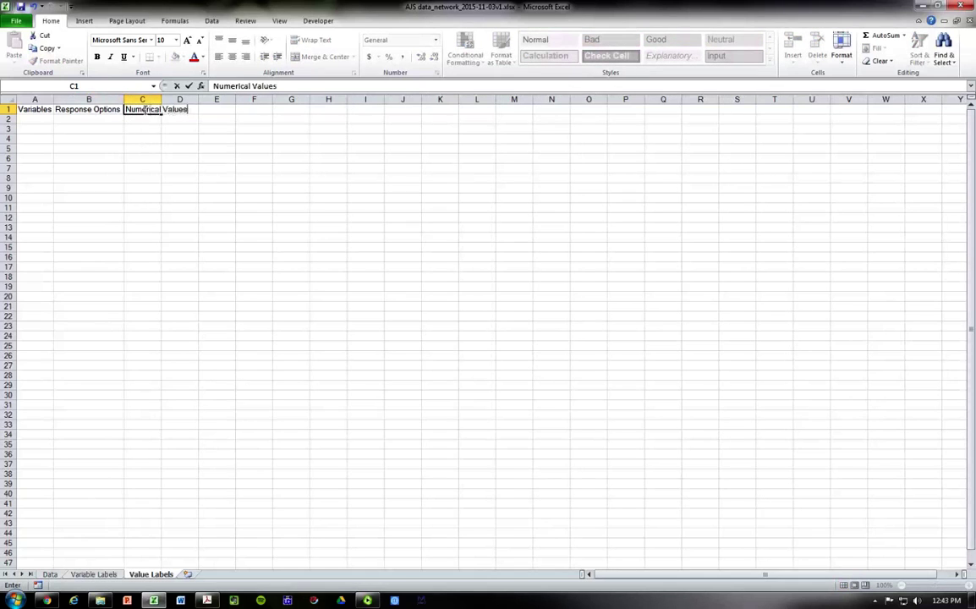
type("al Values")
key("Return")
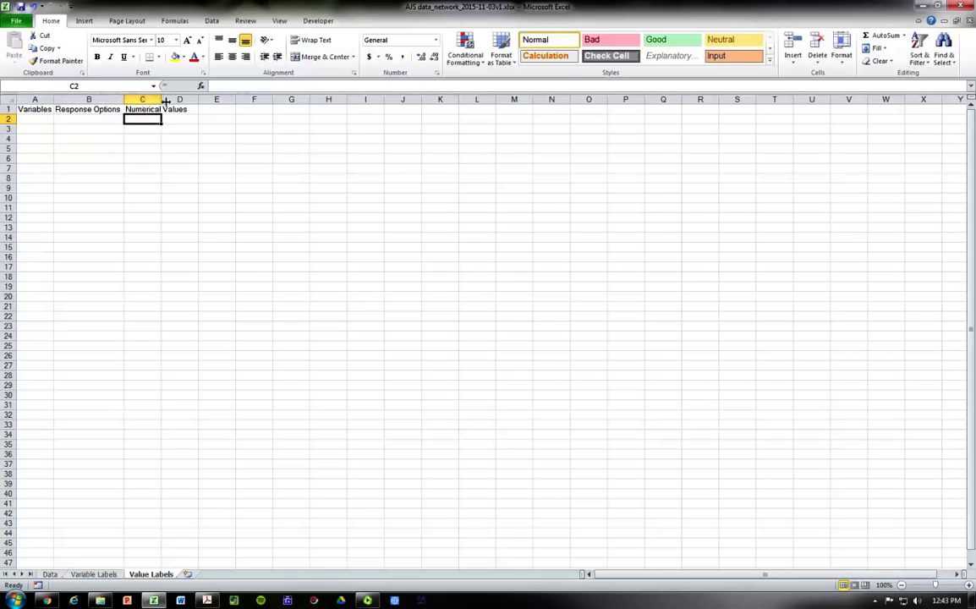
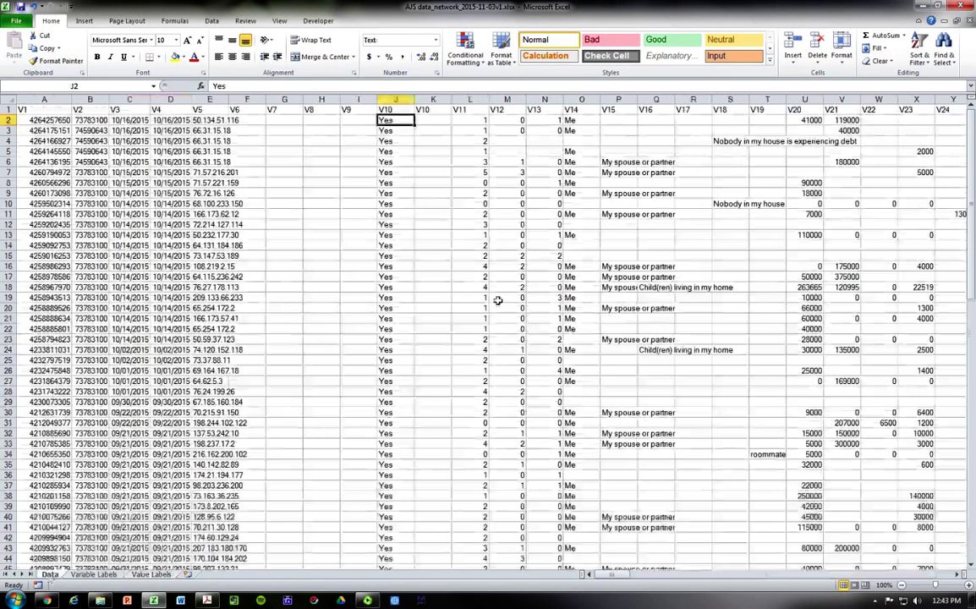
- Enter V10 in cell A2 of the Value Labels worksheet as the first variable
left_click(137, 575)
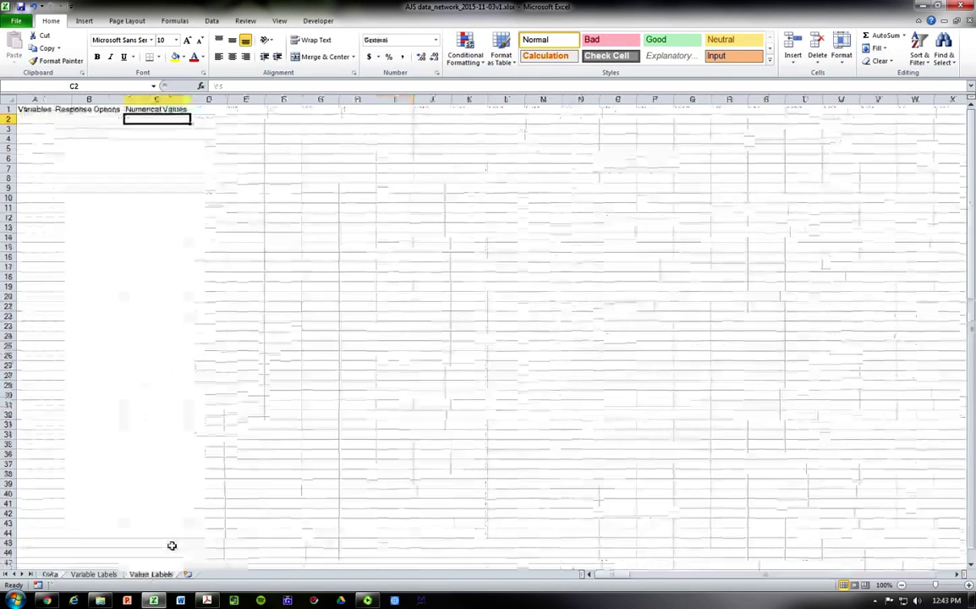
left_click(42, 119)
type("v10")
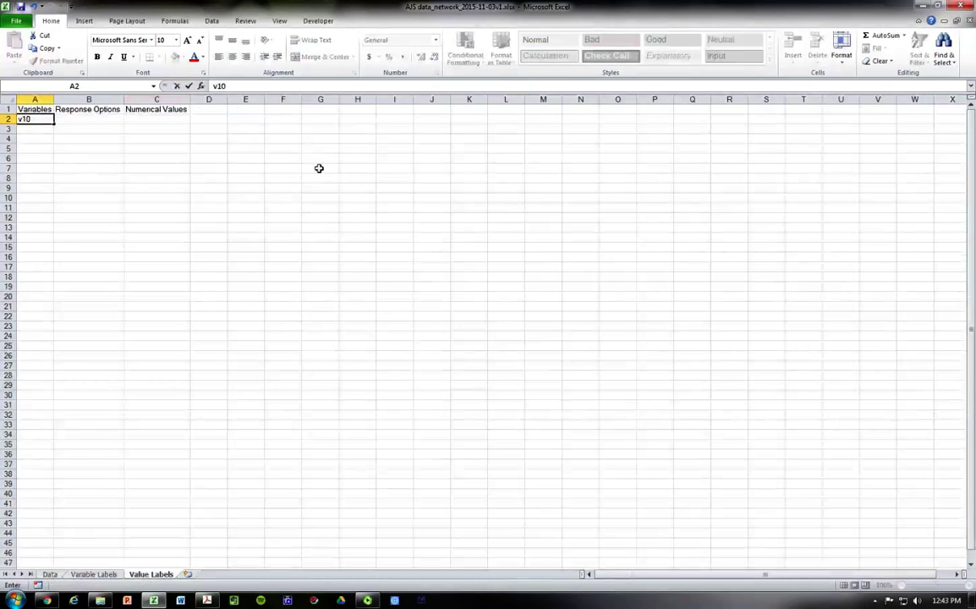
key("ctrl+Return")
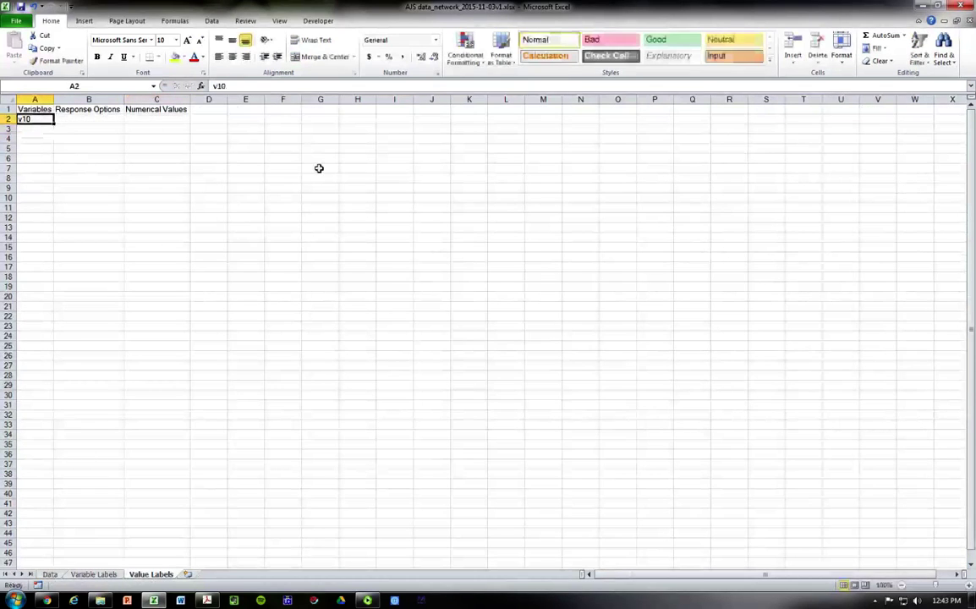
key("Return")
key("Up")
key("Right")
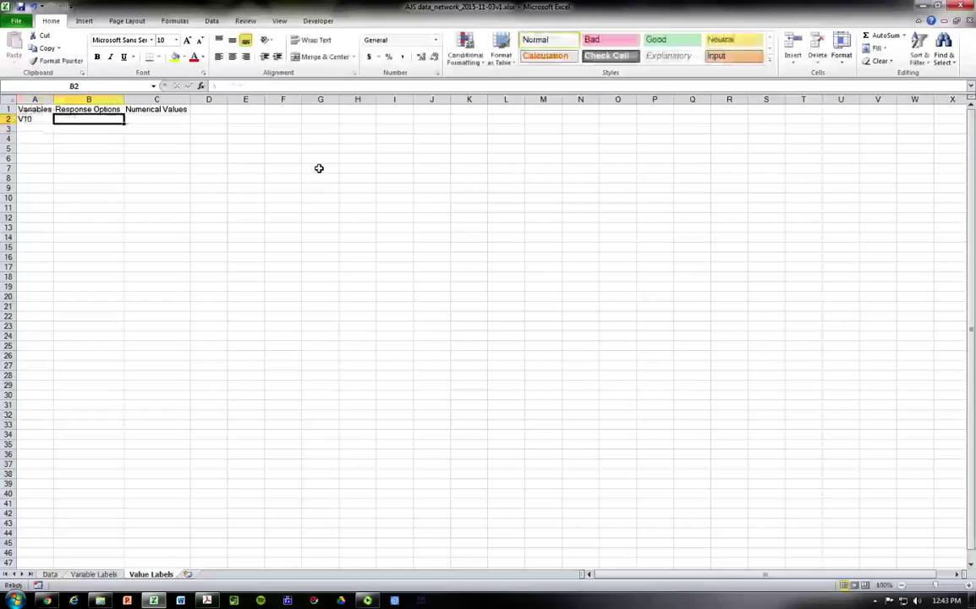
- Enter Yes in cell B2 of the Value Labels worksheet as the first response option for V10
type("yes")
key("Return")
key("Up")
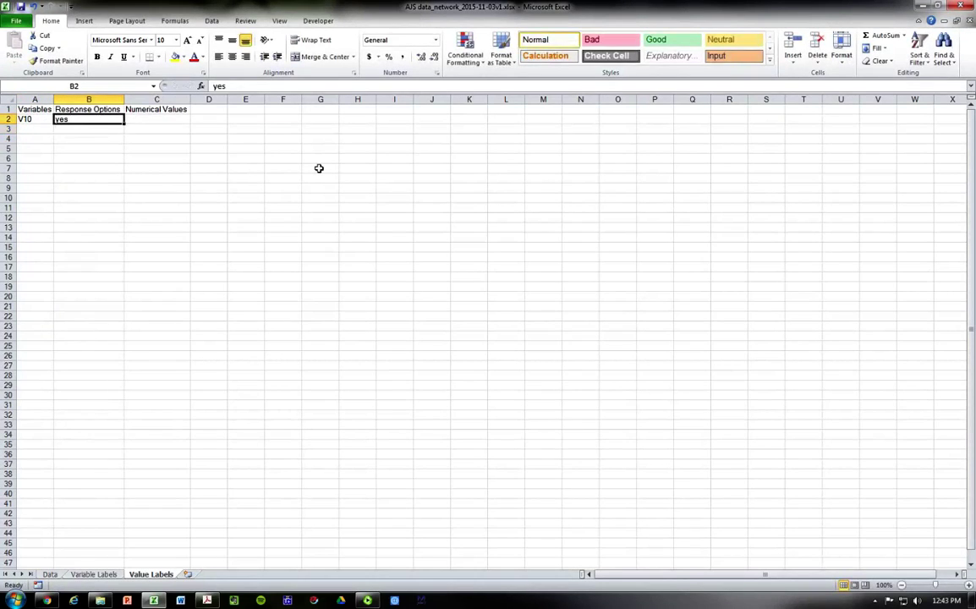
type("Yes")
key("Return")
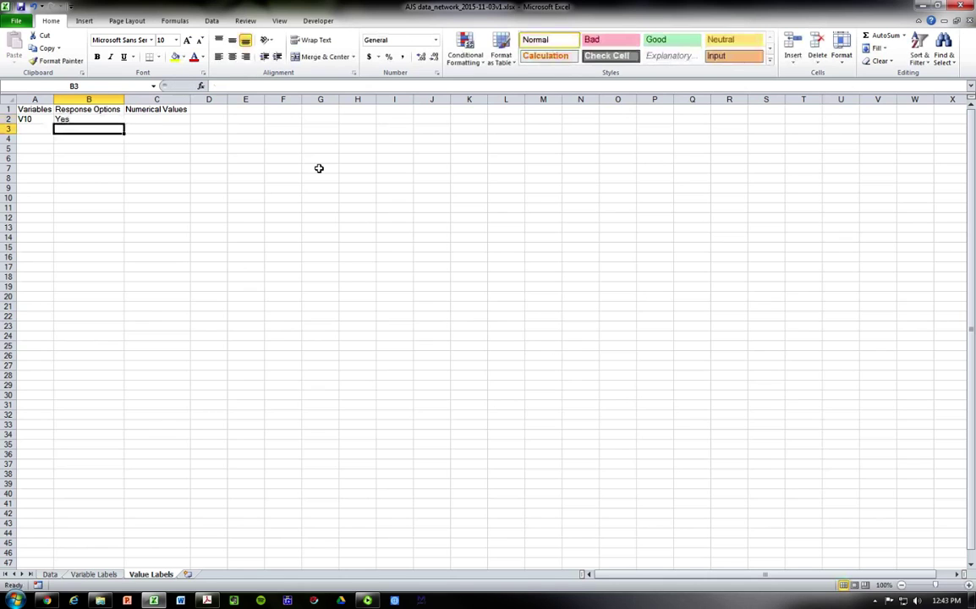
- Copy the Yes answer from cell J2 of the Data worksheet into cell B2 of the Value Labels worksheet
left_click(50, 575)
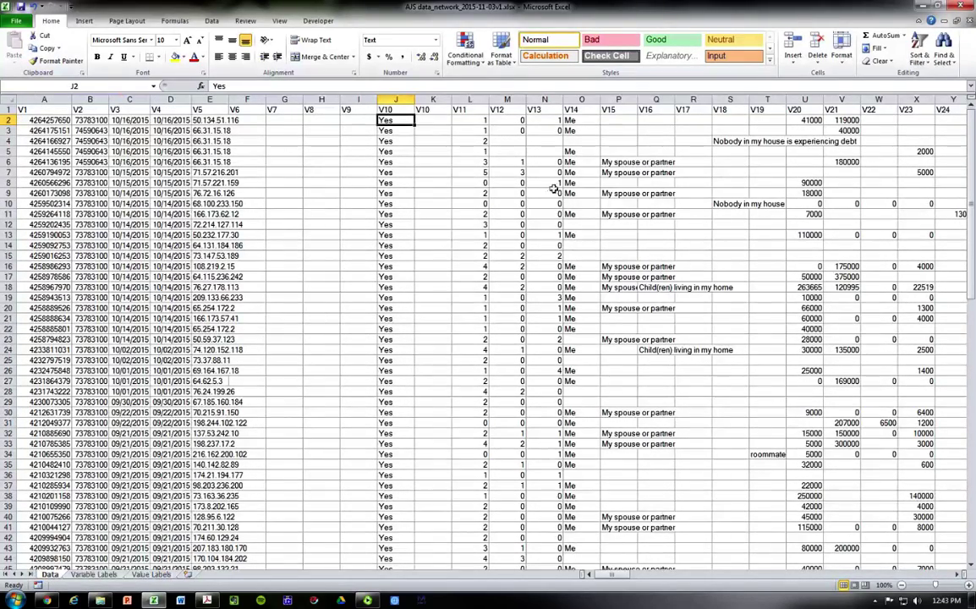
right_click(410, 125)
left_click(428, 137)
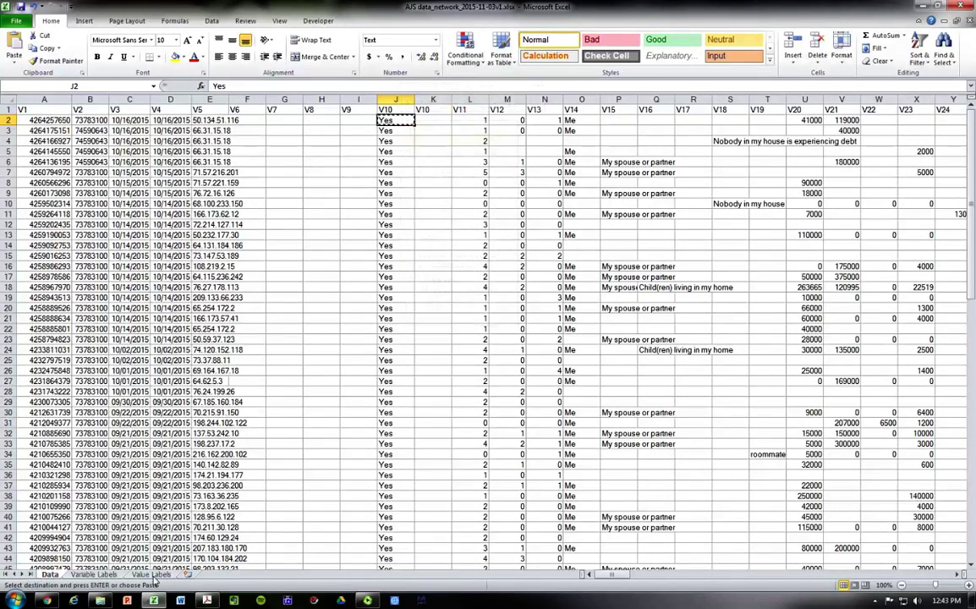
left_click(152, 575)
left_click(87, 120)
key("ctrl+v")
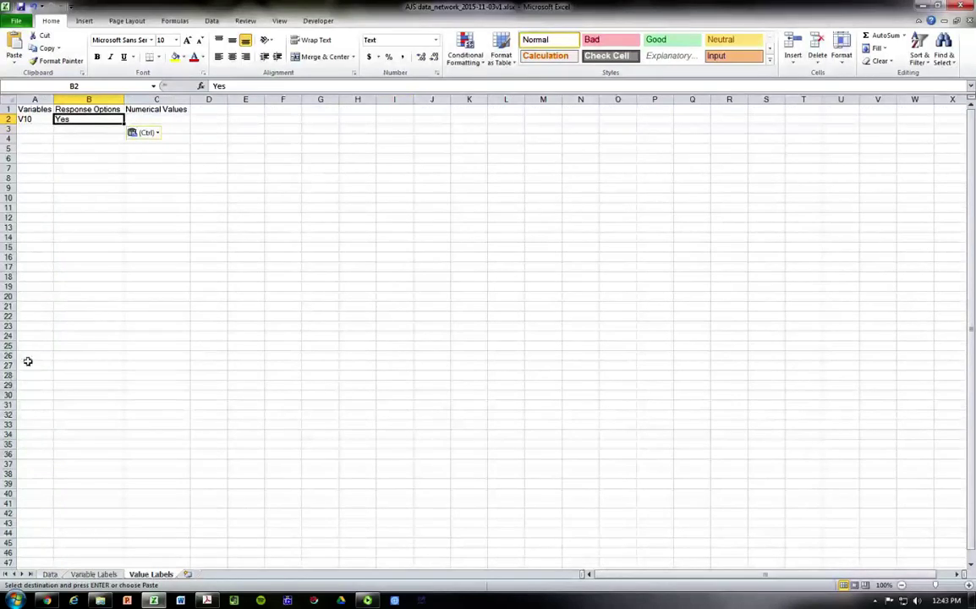
- Copy the No answer from cell J47 of the Data worksheet into cell B3 of the Value Labels worksheet
left_click(50, 575)
scroll(434, 381, "down", 5)
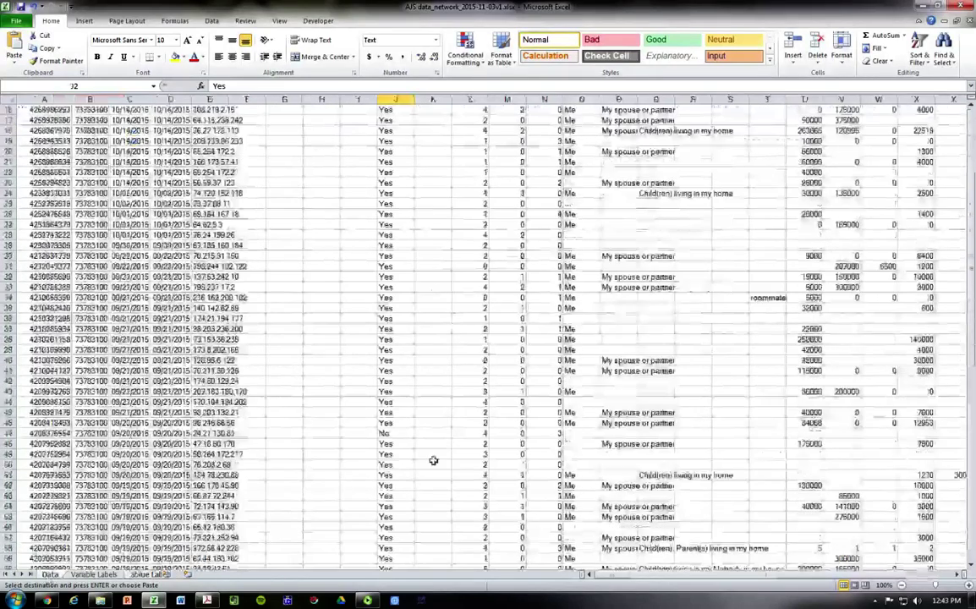
left_click(397, 433)
key("ctrl+c")
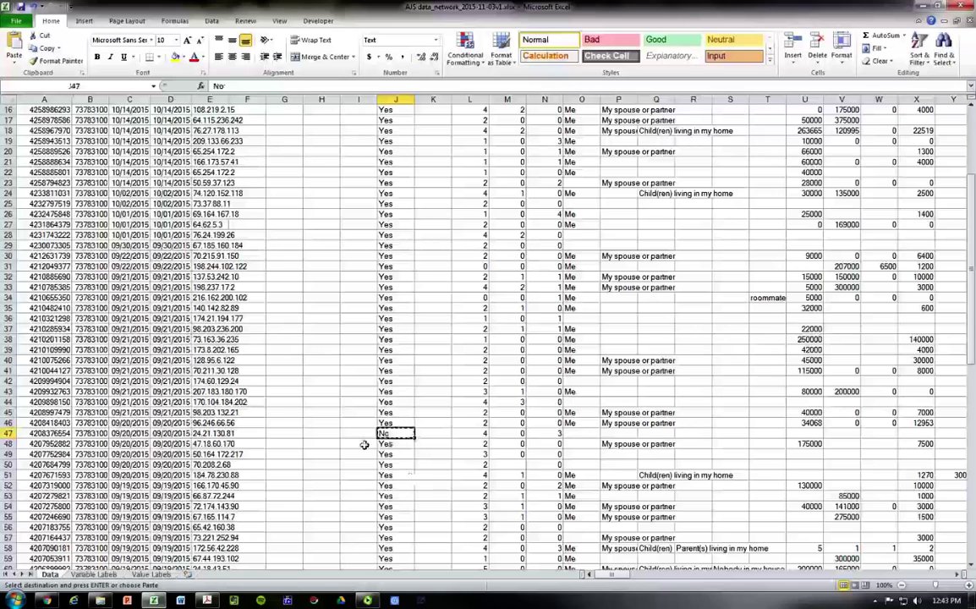
left_click(150, 574)
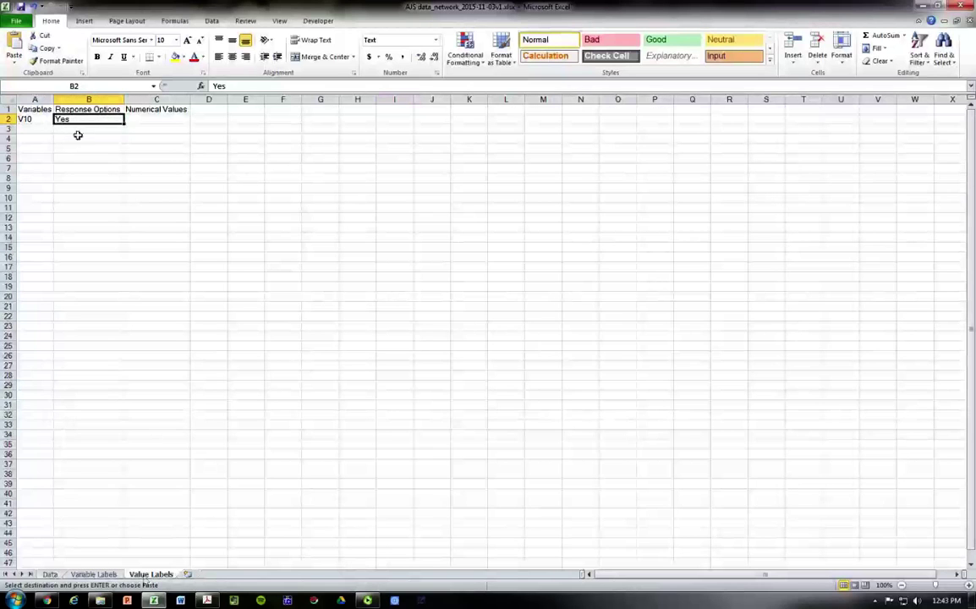
key("Down")
key("ctrl+v")
- Enter the numerical values 1 for Yes in C2 and 2 for No in C3
key("Up")
key("Right")
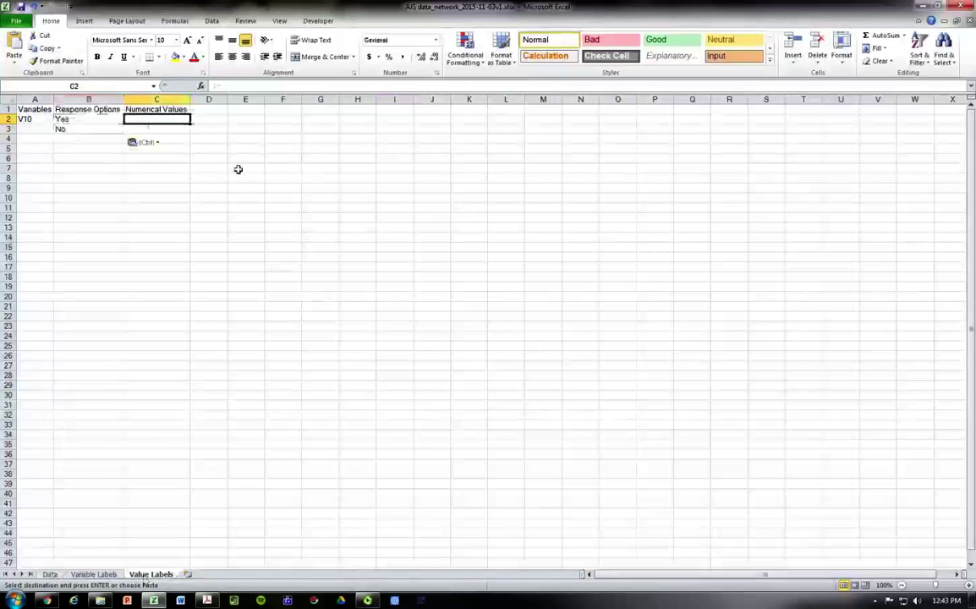
type("1")
key("Return")
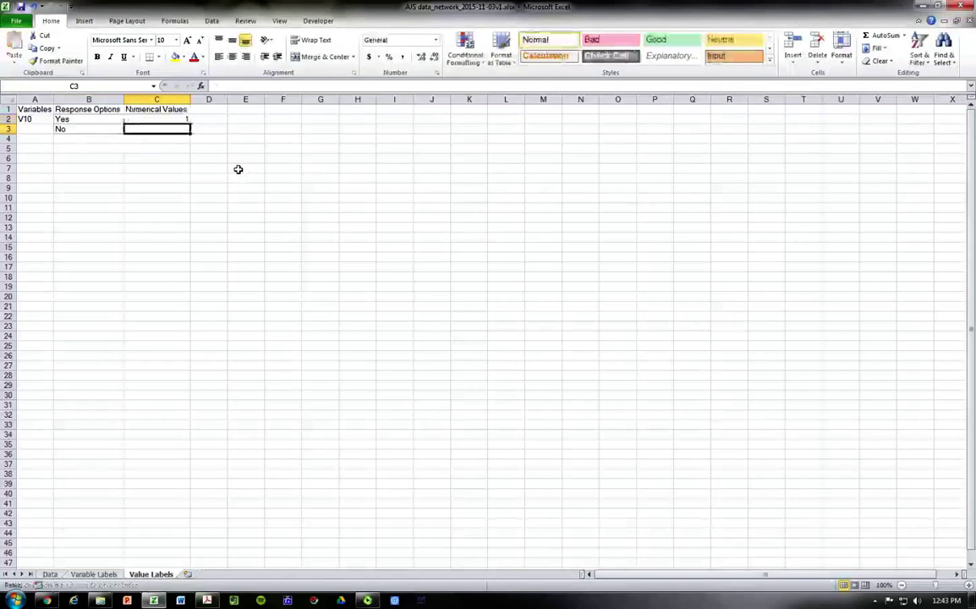
type("2")
key("Return")
- Widen the Variables column A of the Value Labels worksheet to make room for several variable names
key("Left")
key("Left")
left_click(29, 119)
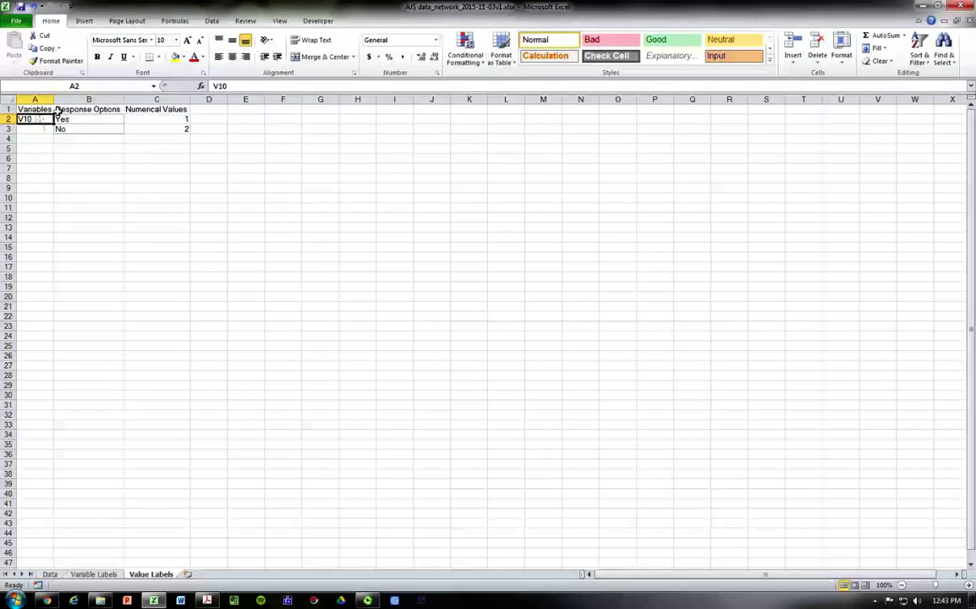
left_click_drag(53, 99, 125, 100)
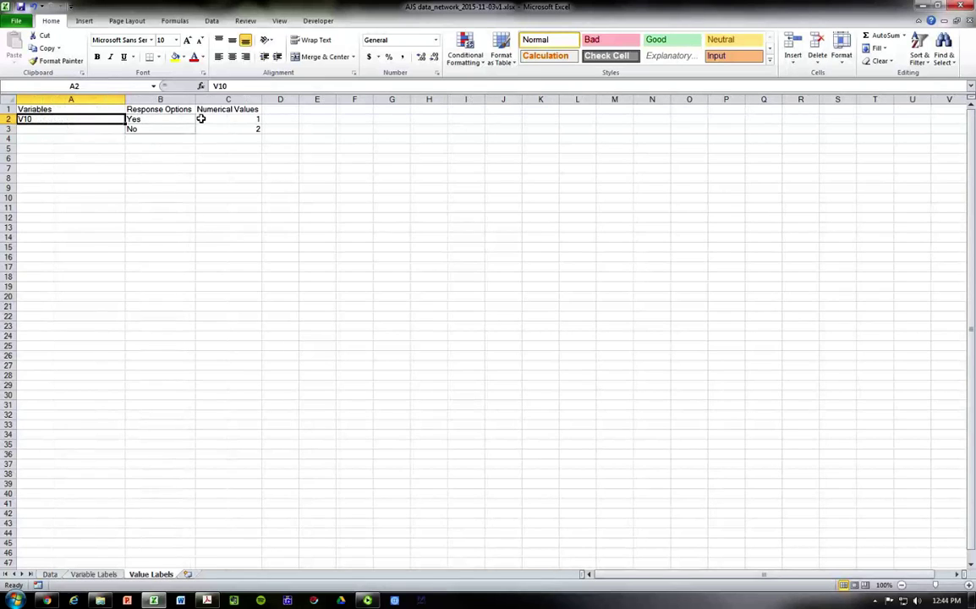
- Add V67 to the variable in cell A2 so that it reads V10, V67
key("F2")
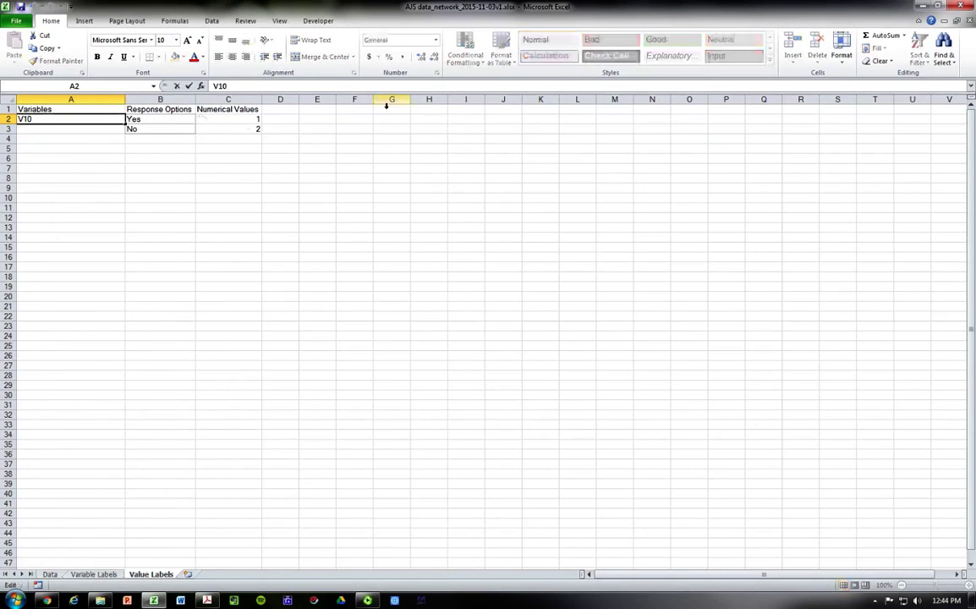
type(", V")
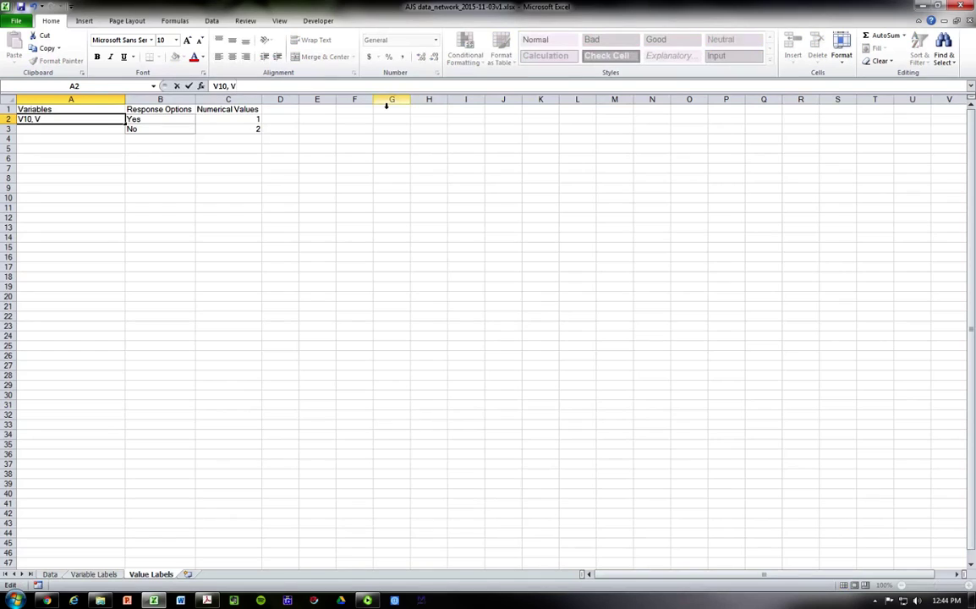
type("67")
key("Return")
key("Up")
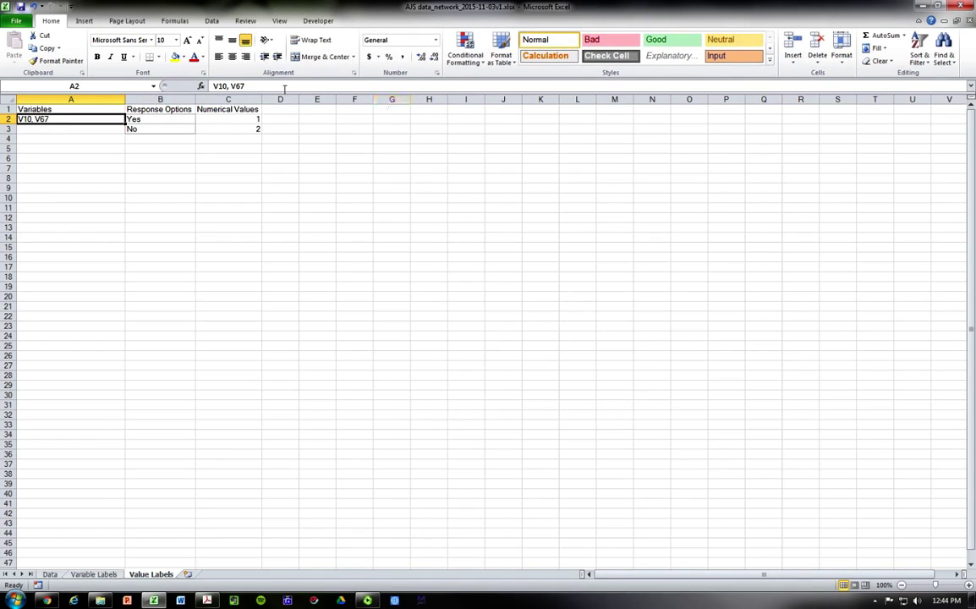
- Remove V67 from cell A2, leaving only V10 as the variable
key("F2")
key("BackSpace")
key("BackSpace")
key("BackSpace")
key("BackSpace")
key("BackSpace")
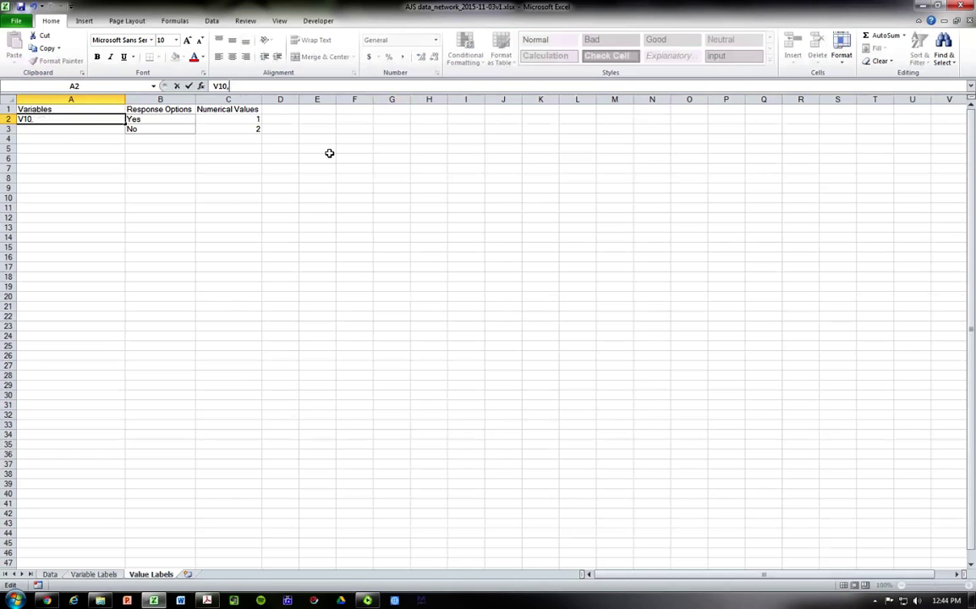
key("Return")
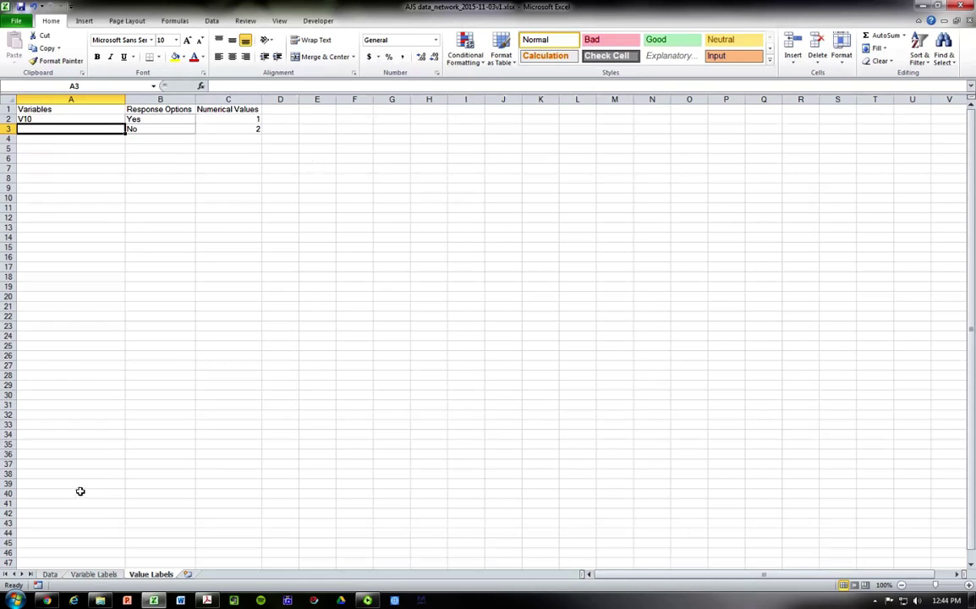
- Begin an IF formula in cell K2 of the Data worksheet with the test J2<>"" for non-blank answers
left_click(50, 575)
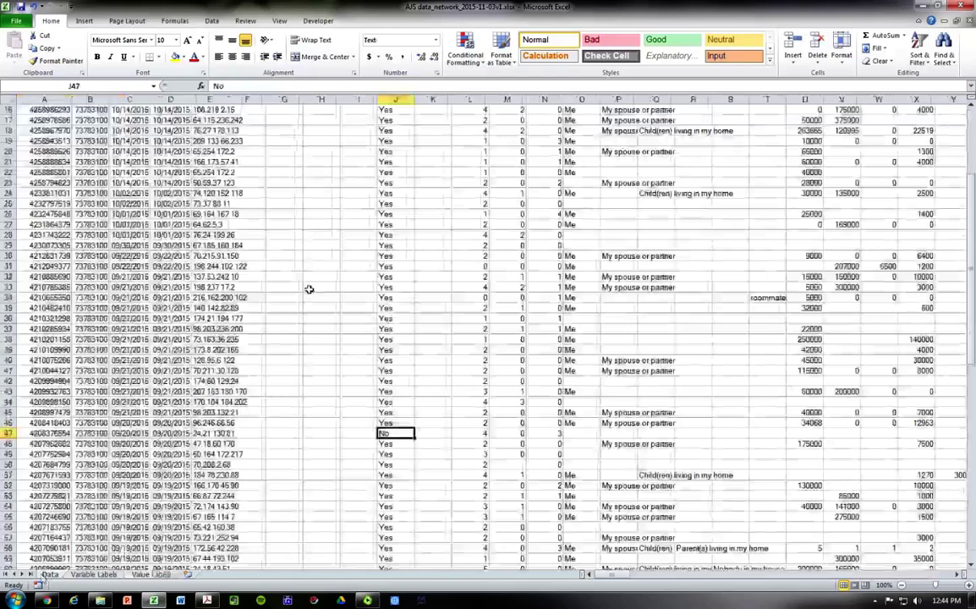
scroll(397, 220, "up", 5)
left_click(432, 120)
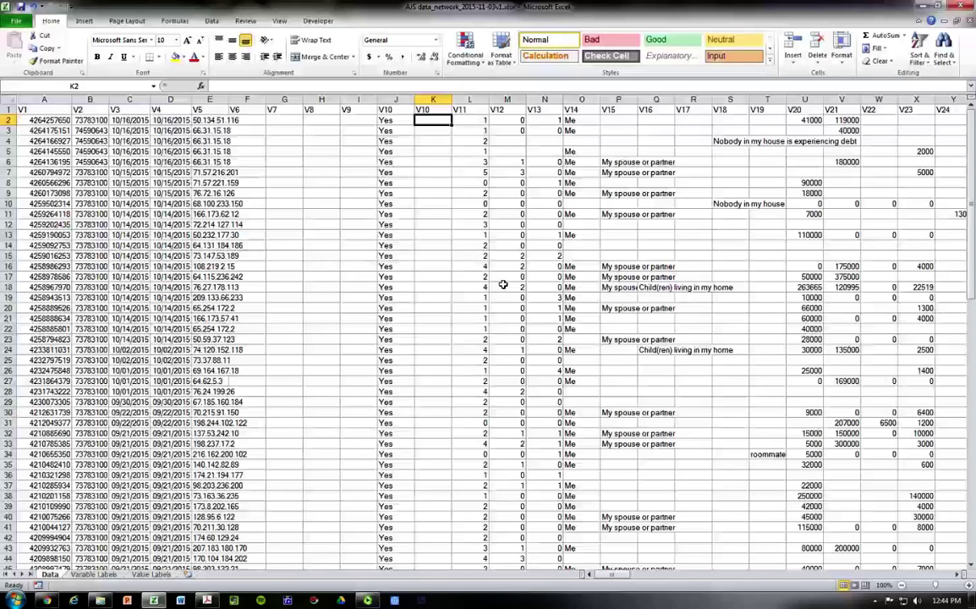
type("=")
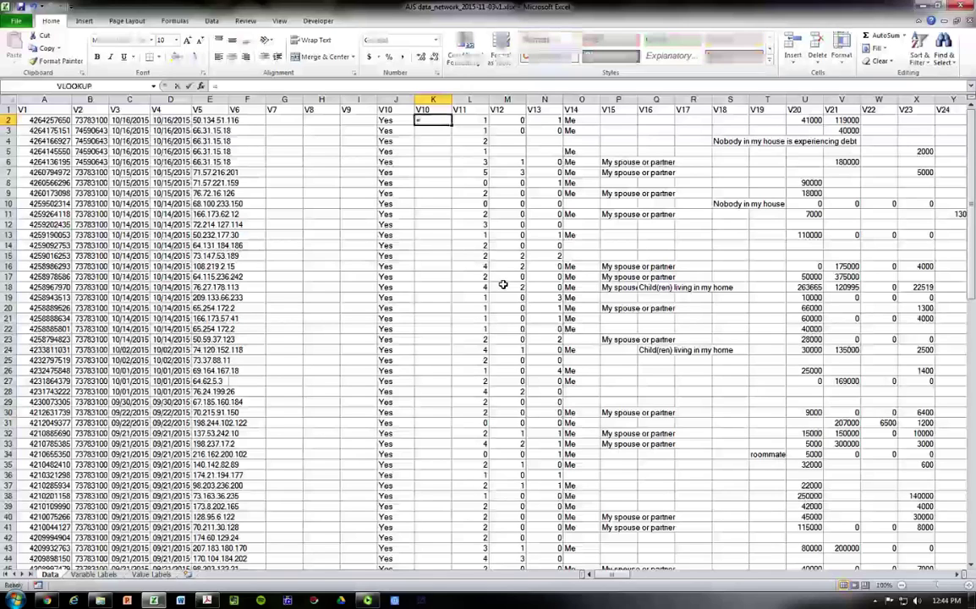
type("IF(")
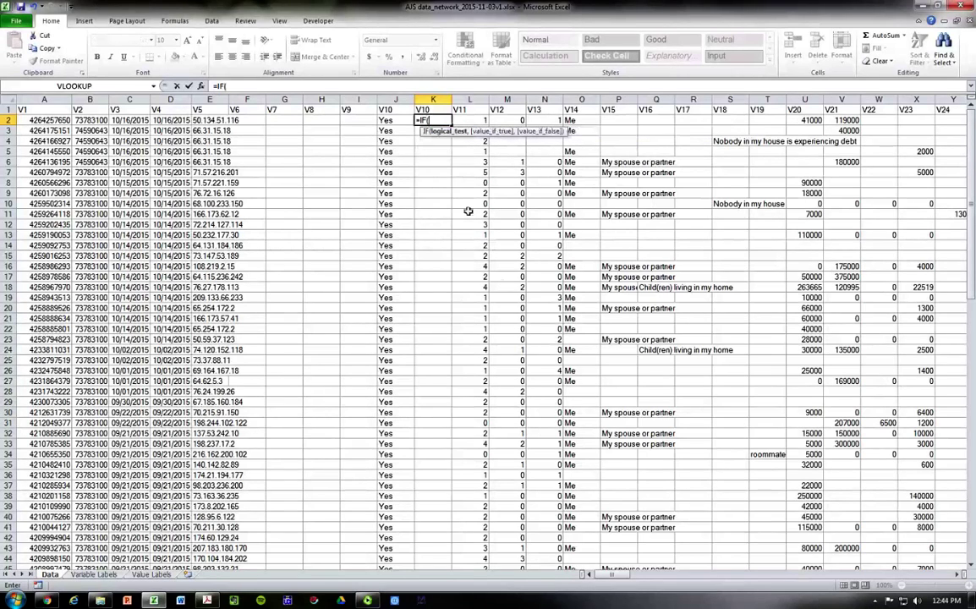
left_click(406, 124)
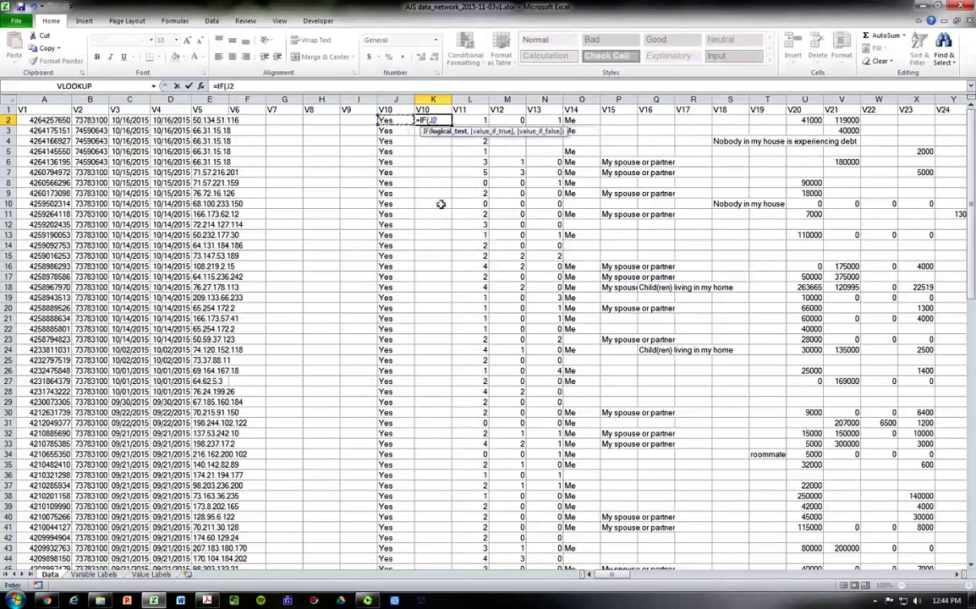
type("<>")
type("\"")
type("<")
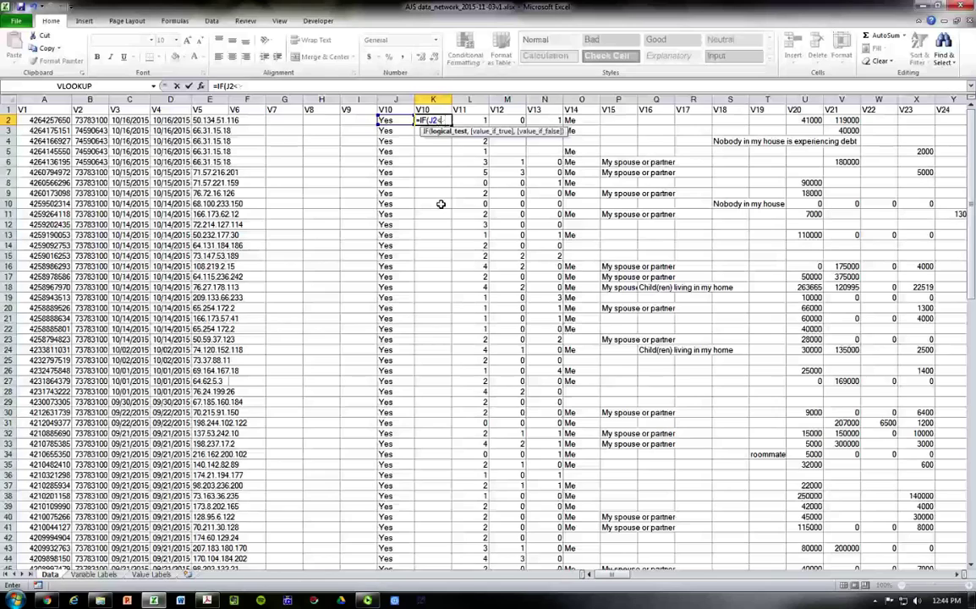
type(">")
type("\"\",")
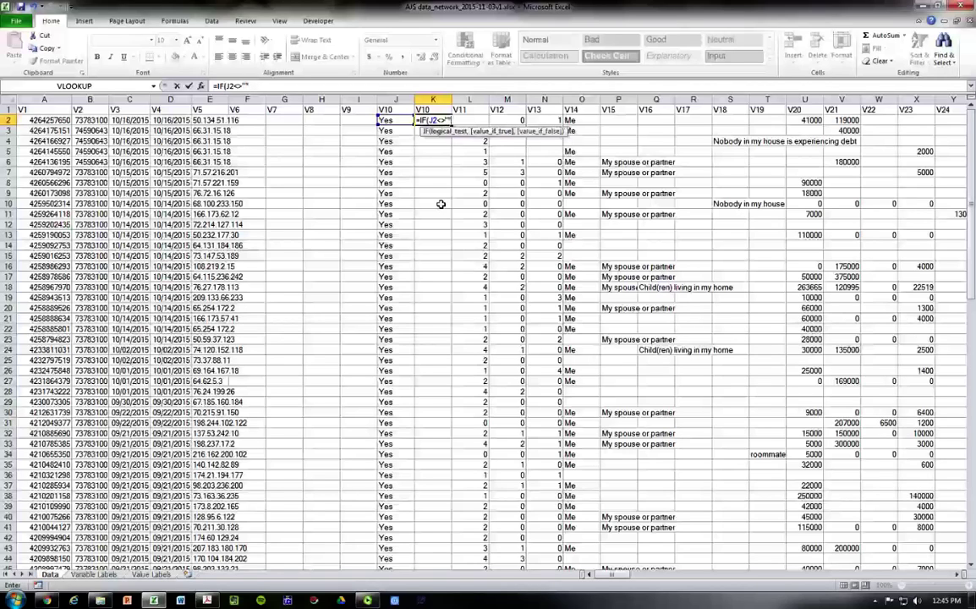
type(",")
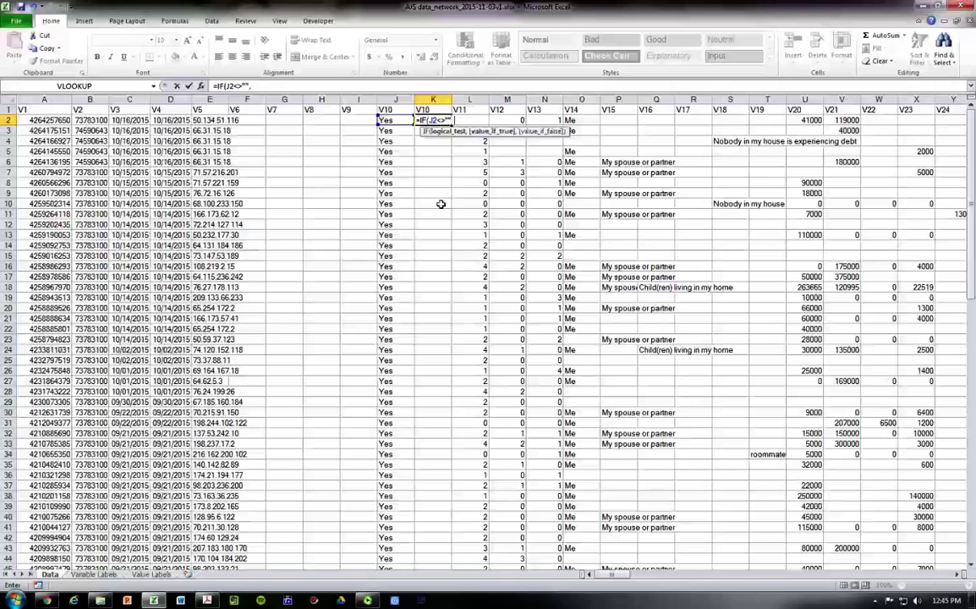
- Add a VLOOKUP of J2 to the K2 formula, using the absolute range $B$2:$C$3 of Value Labels as the table
type(" VLOO")
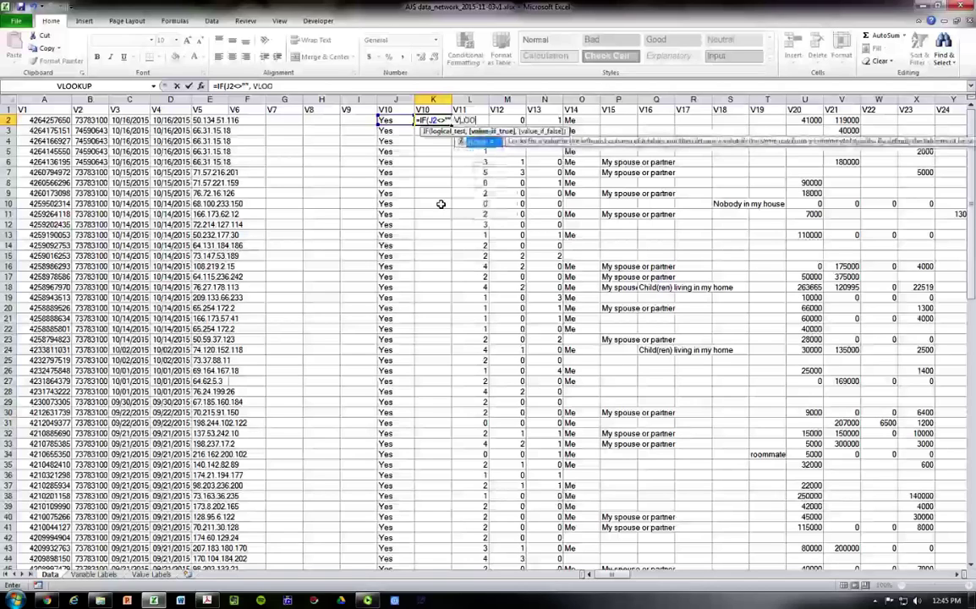
key("Tab")
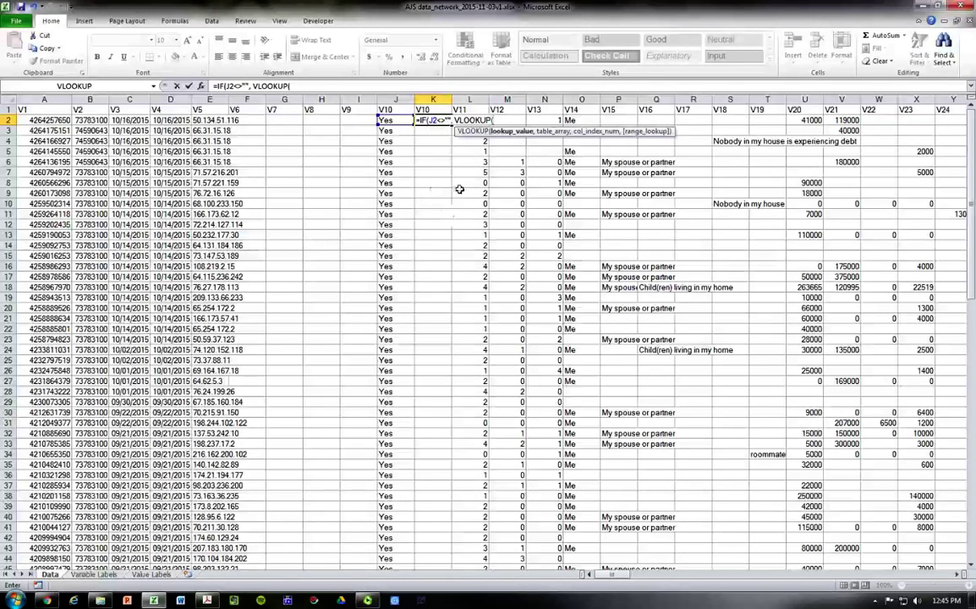
left_click(385, 120)
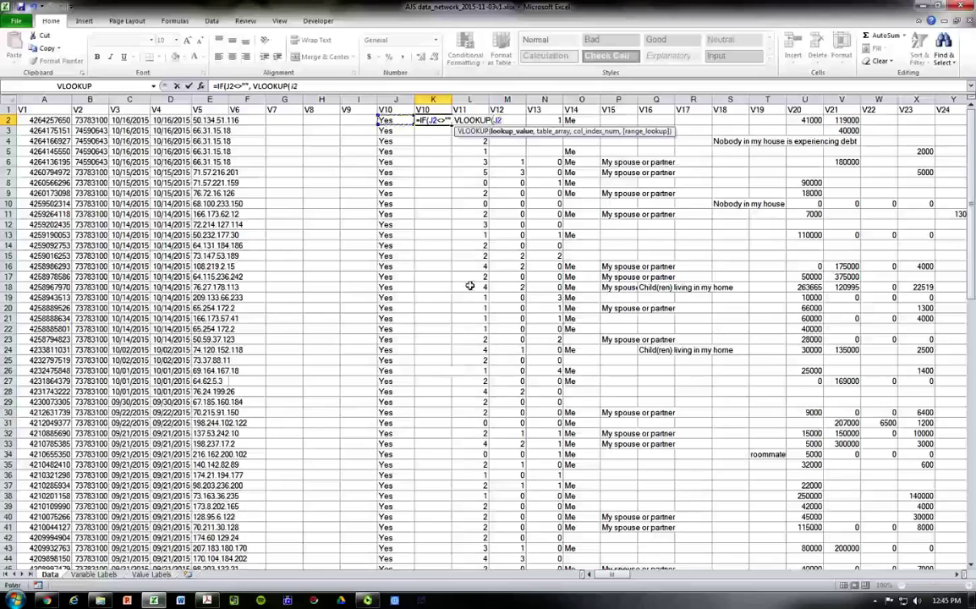
type(",")
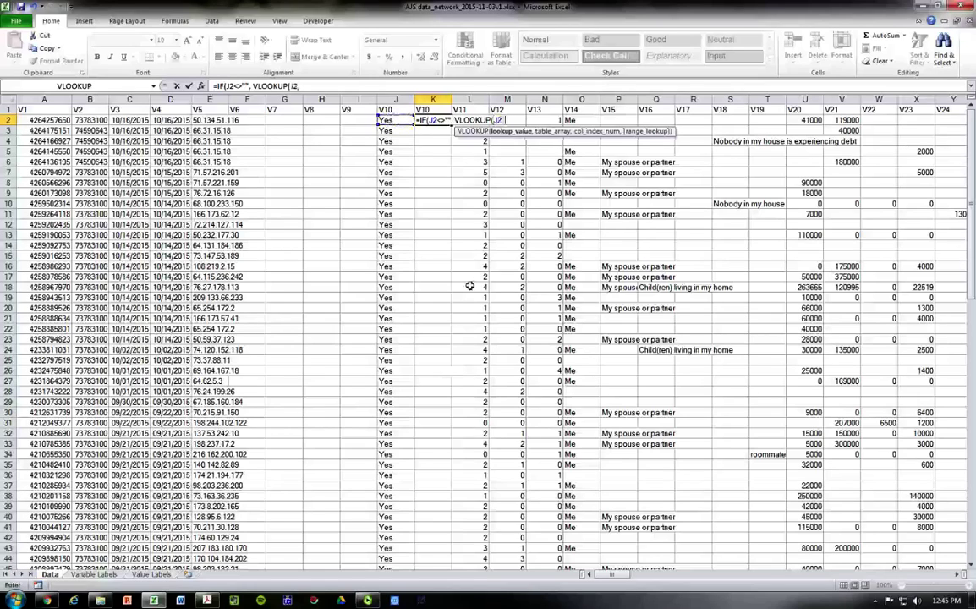
left_click(151, 574)
left_click_drag(169, 121, 246, 128)
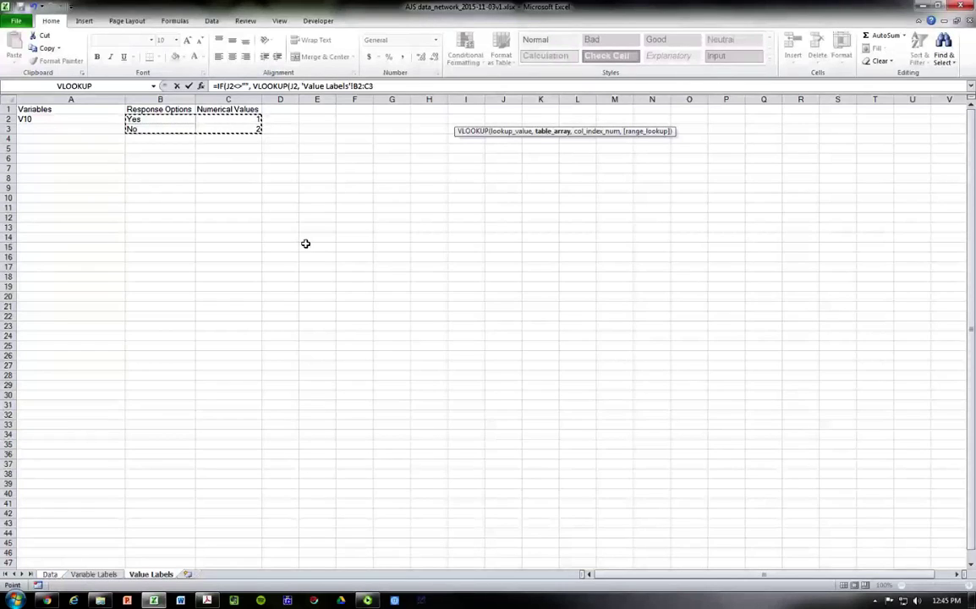
key("F4")
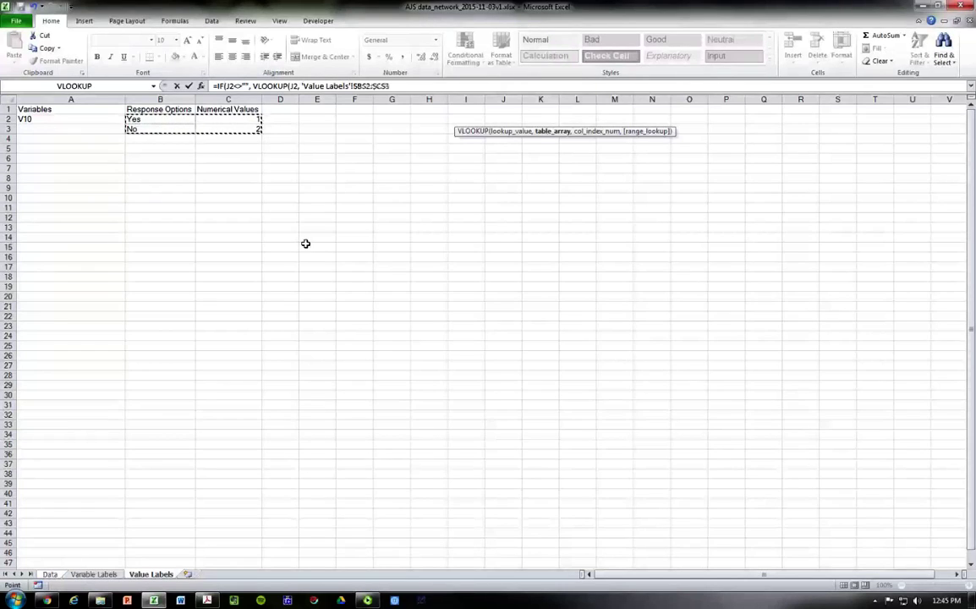
- Complete the K2 formula with column index 2, an empty range-lookup argument and "" for blank answers
type(",")
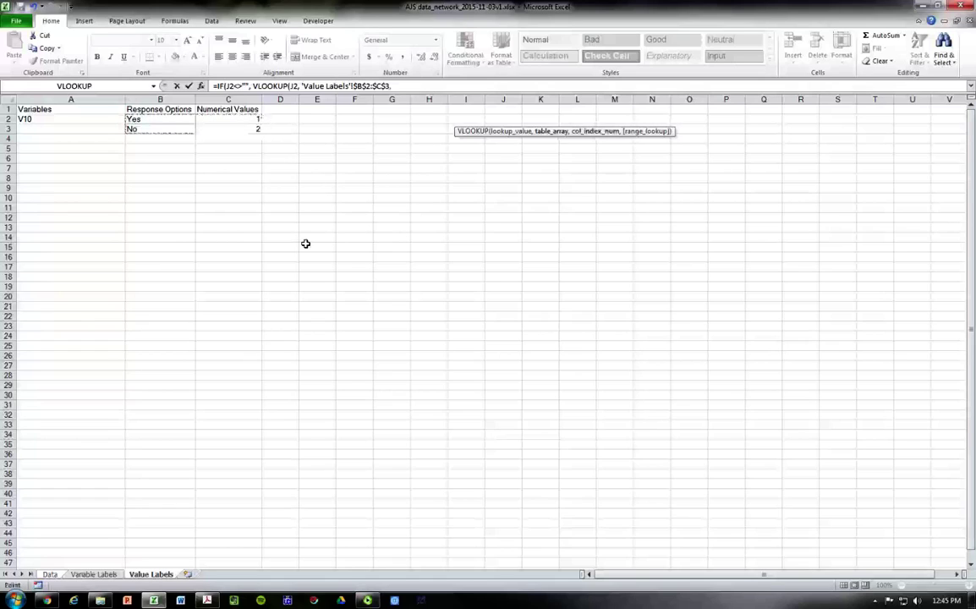
type(" 2")
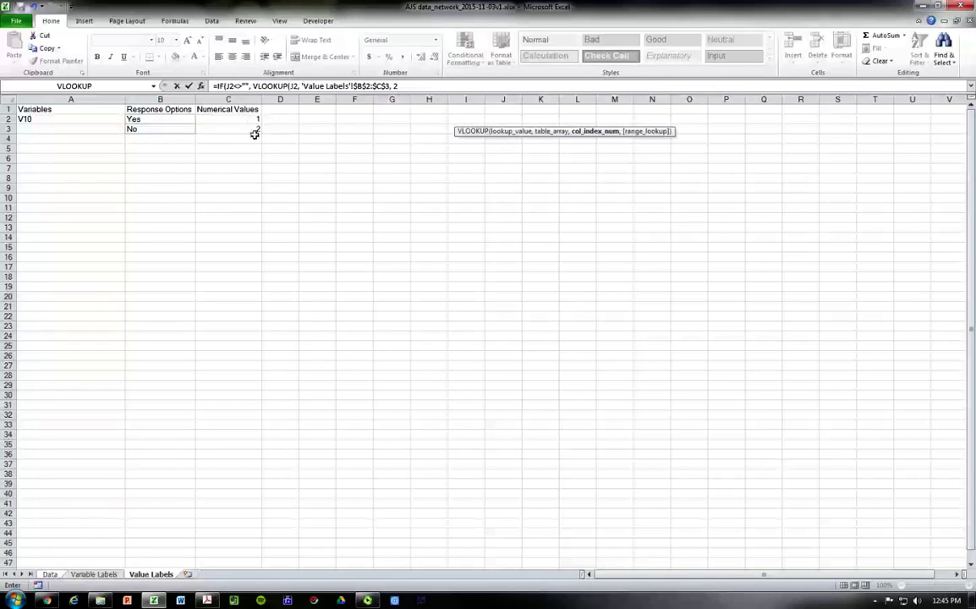
type(", 2")
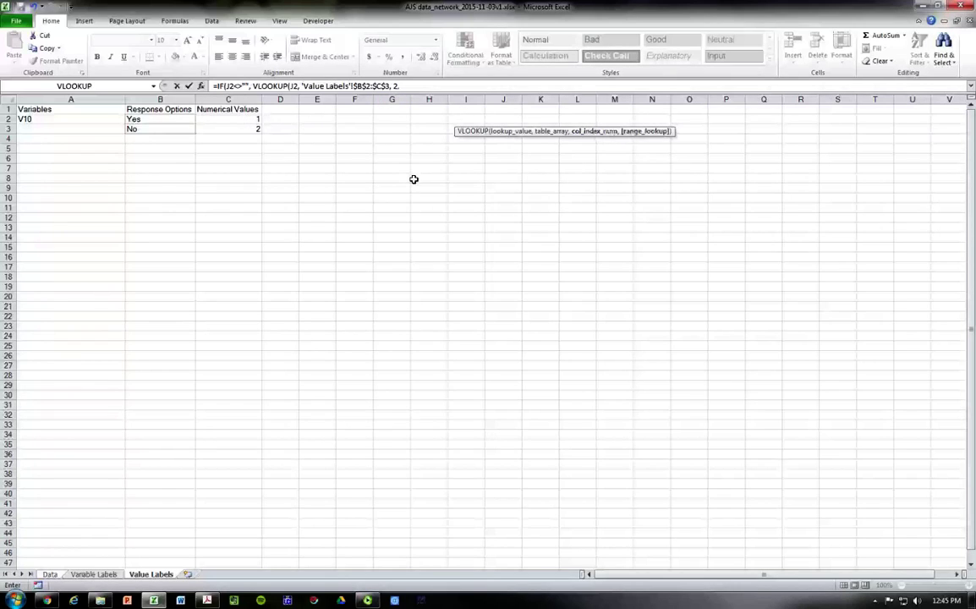
type(", )")
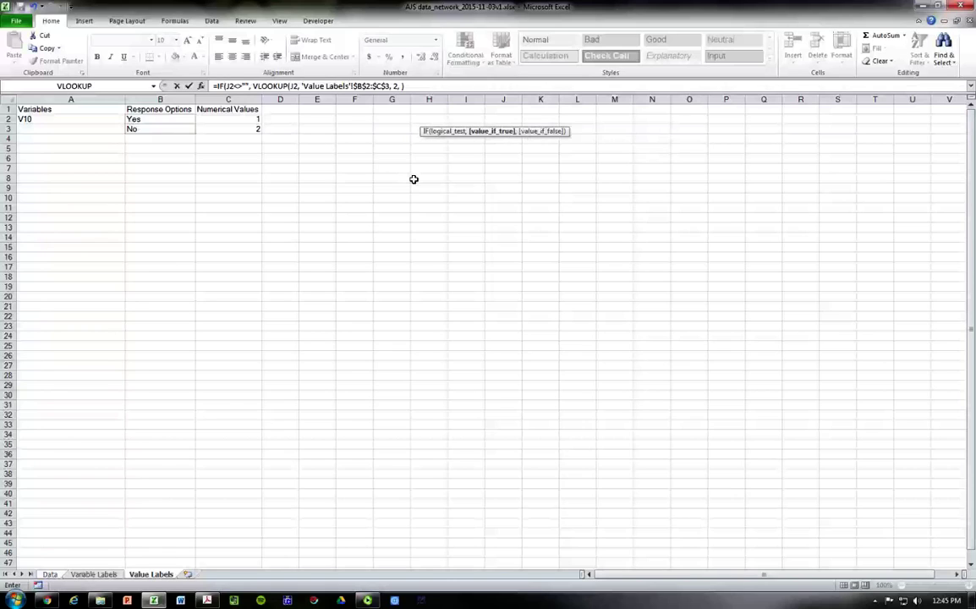
type(",")
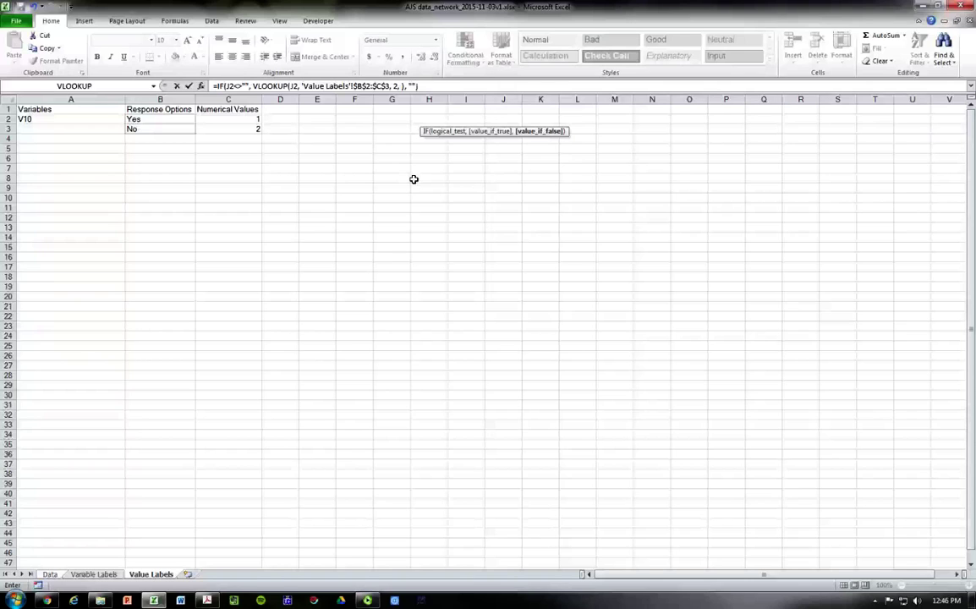
key("Return")
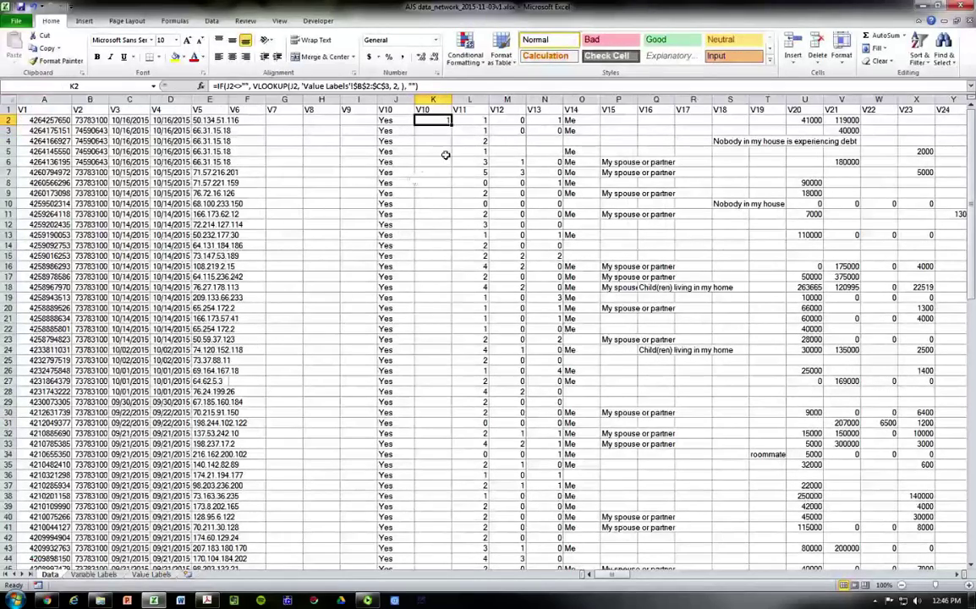
- Fill the recoding formula from K2 down column K for all survey rows
double_click(451, 124)
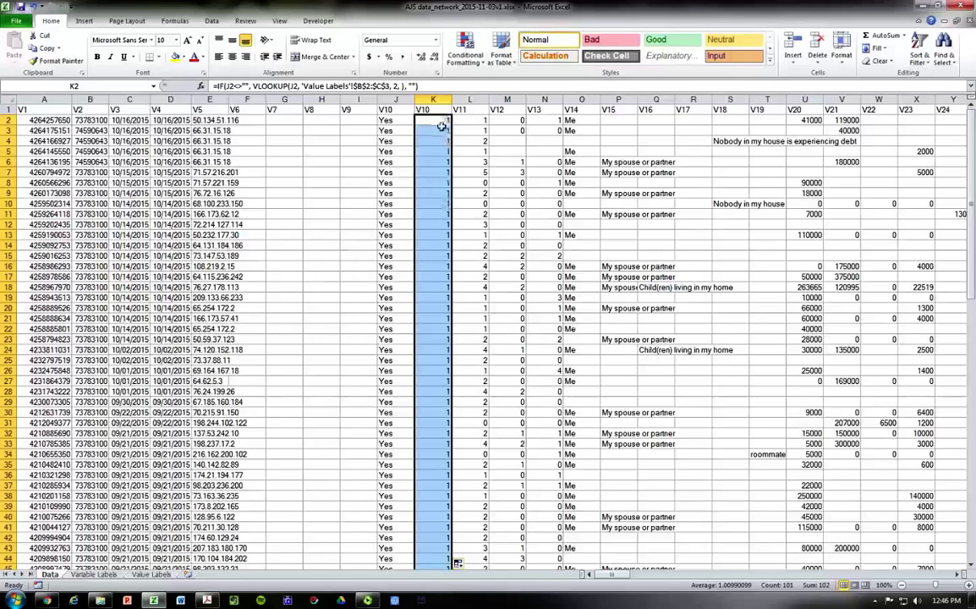
key("F2")
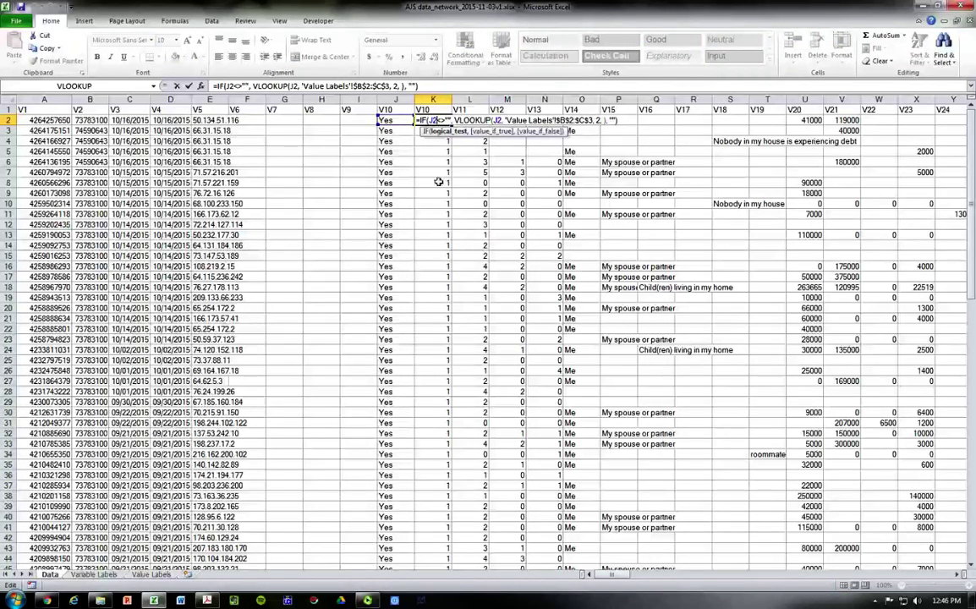
key("Escape")
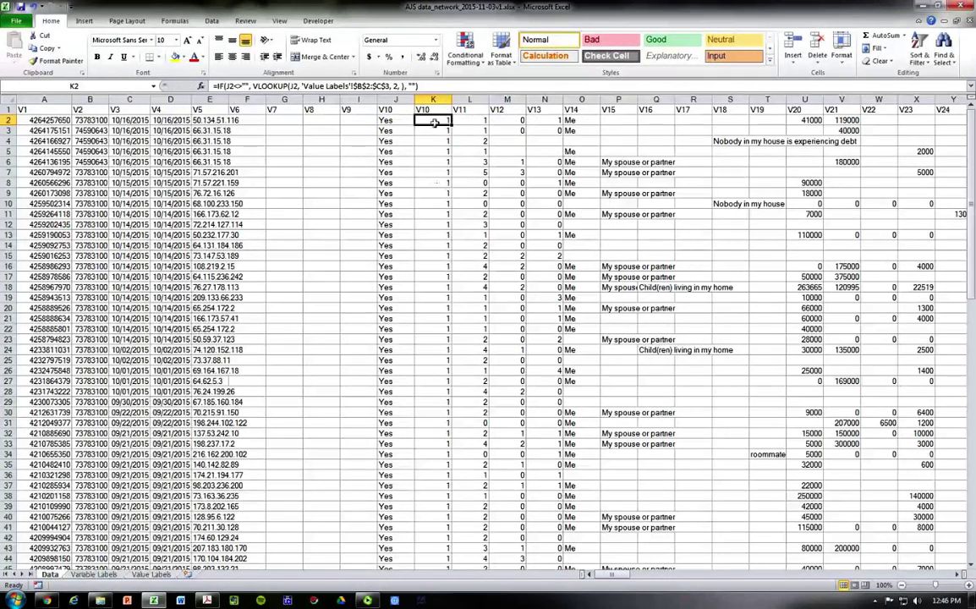
- Inspect the K2 formula's references and compare the recoded values in column K with the text answers in column J
scroll(405, 121, "up", 3, "ctrl")
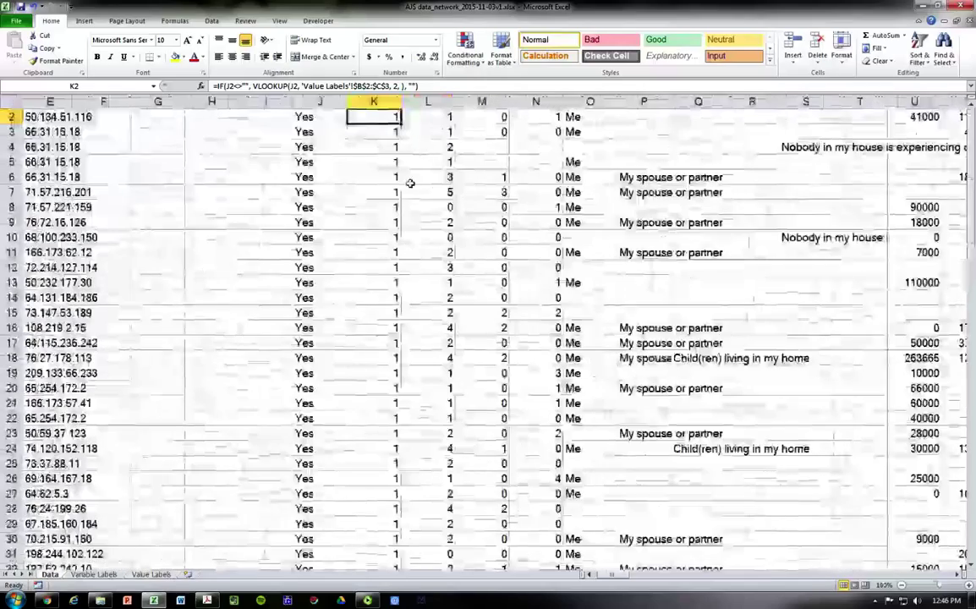
double_click(384, 132)
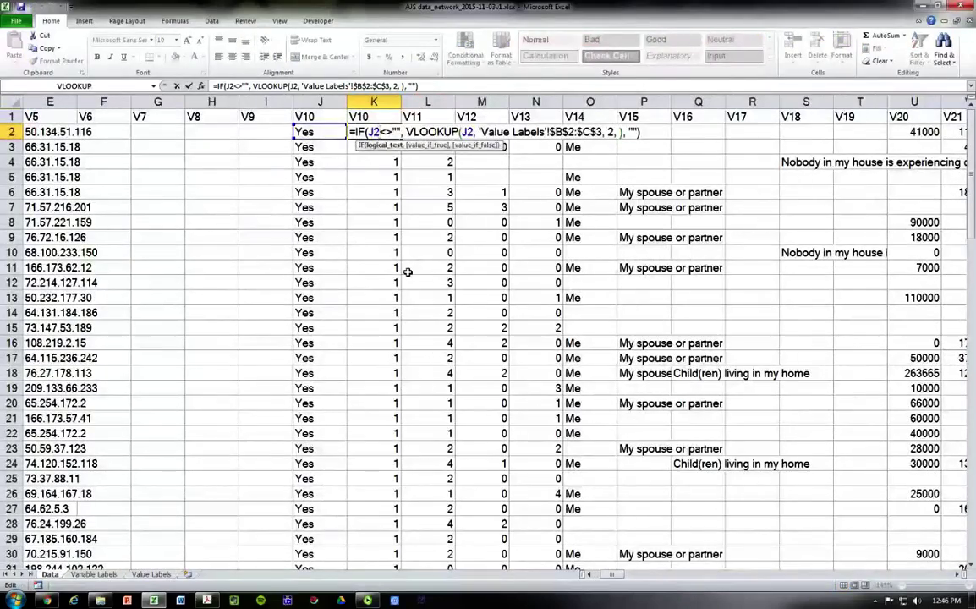
key("Return")
scroll(408, 272, "down", 11)
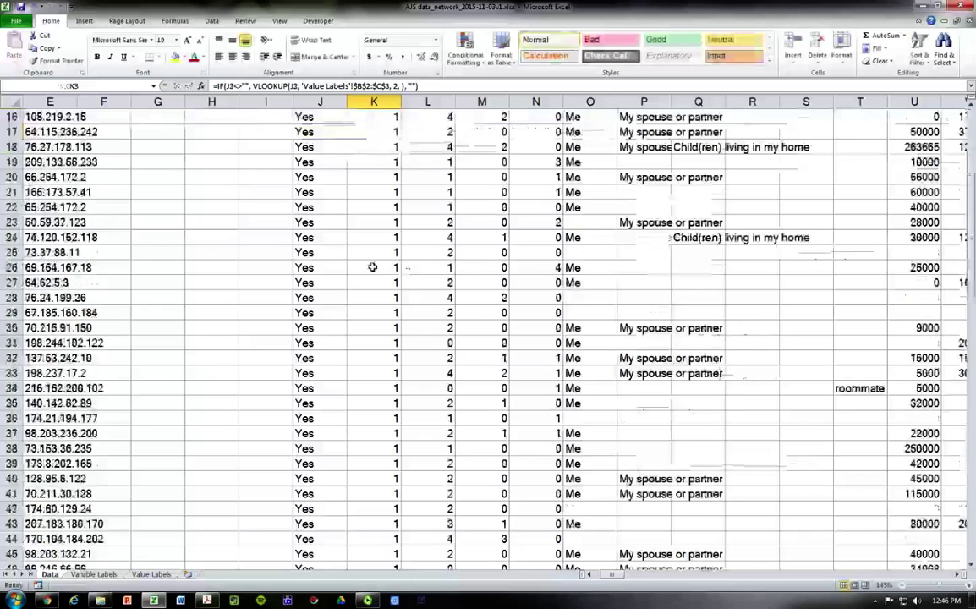
scroll(355, 318, "down", 12)
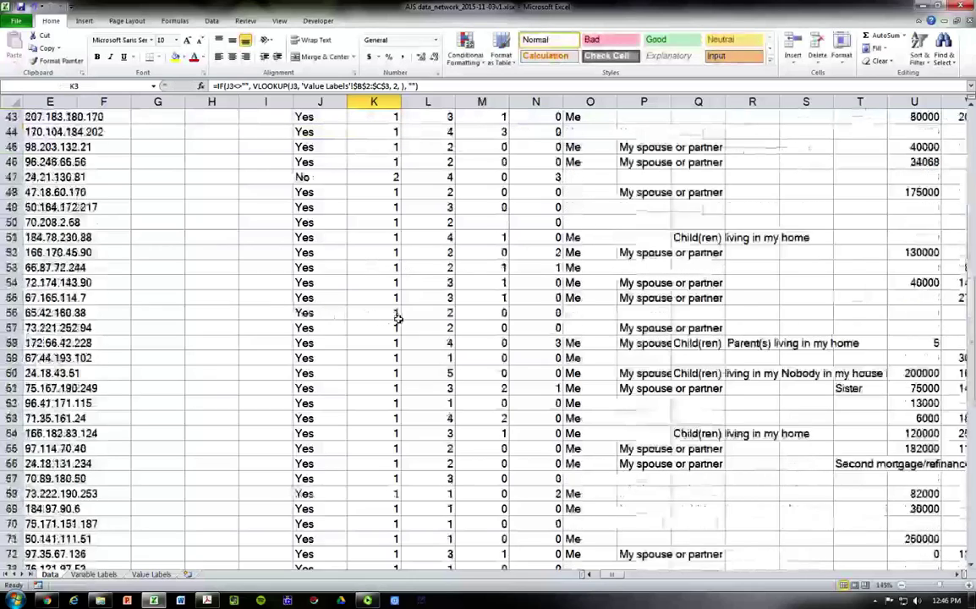
scroll(382, 375, "down", 3)
scroll(381, 375, "up", 20)
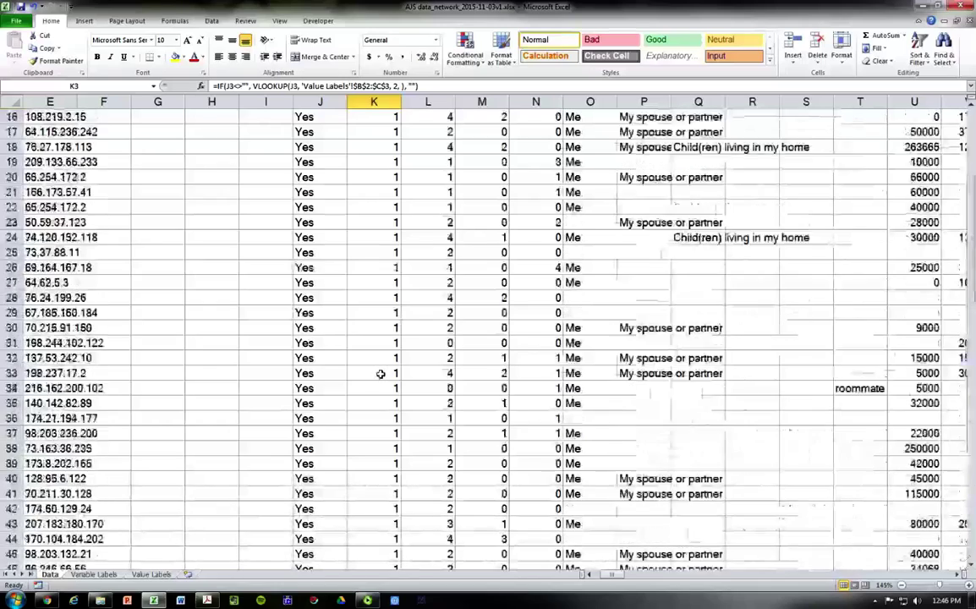
left_click(385, 135)
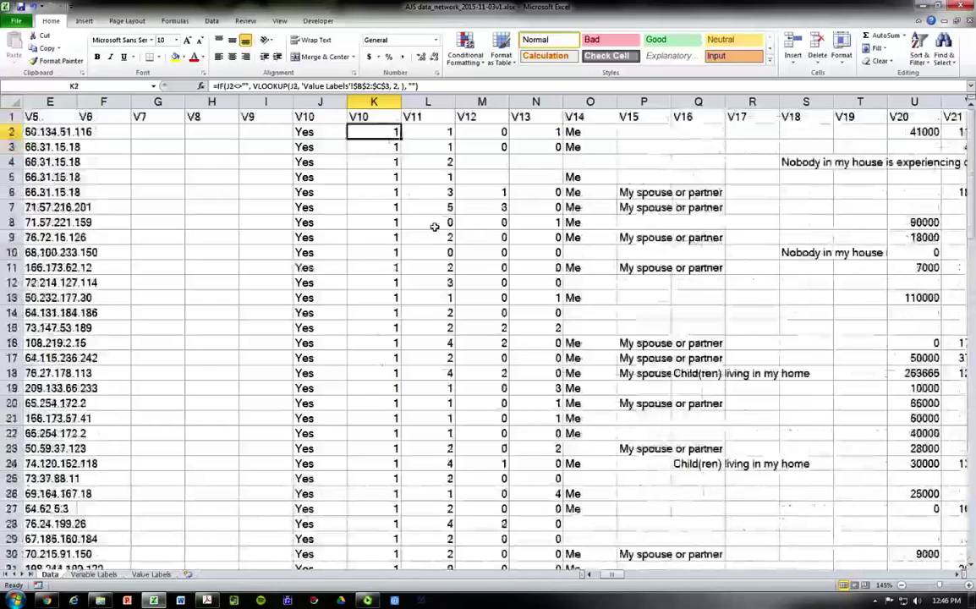
key("ctrl+shift+Down")
key("ctrl+c")
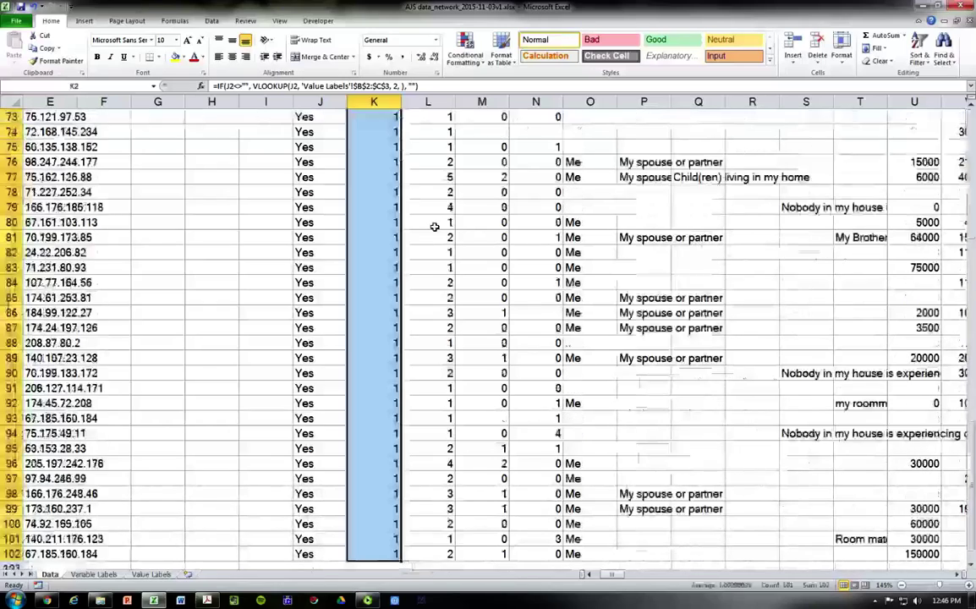
scroll(406, 218, "up", 9)
scroll(406, 218, "up", 15)
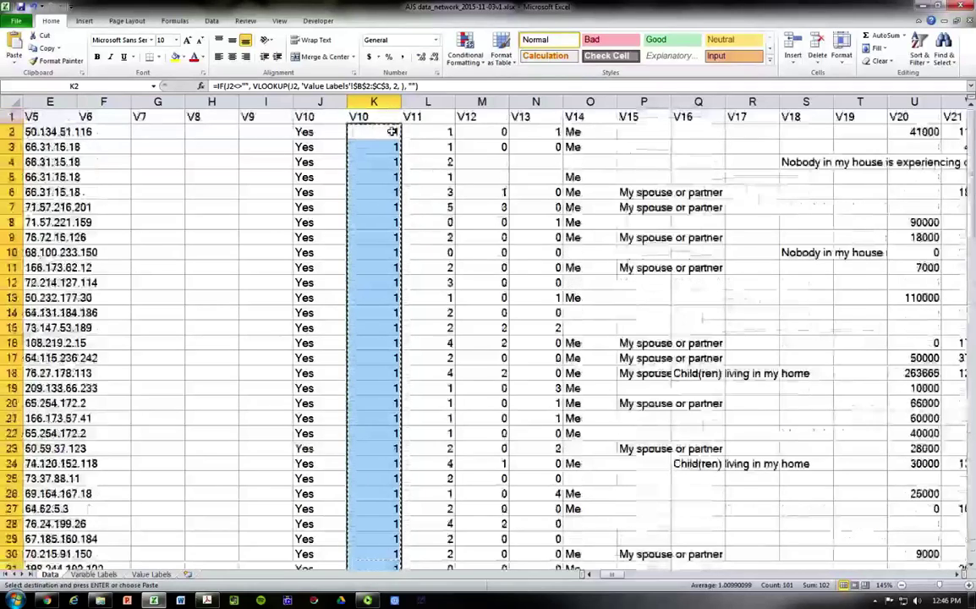
key("Escape")
key("Left")
left_click(391, 132)
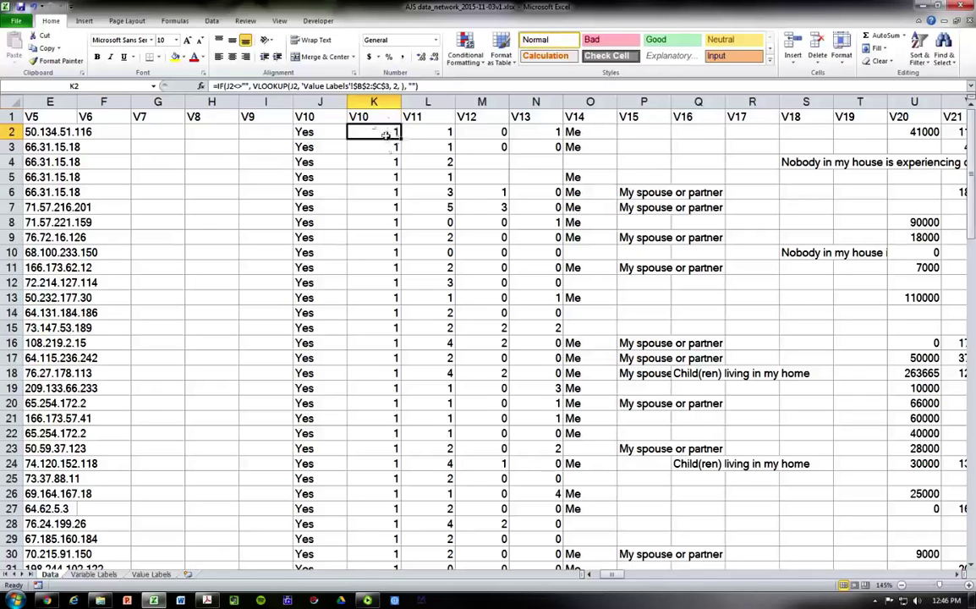
left_click_drag(385, 134, 385, 296)
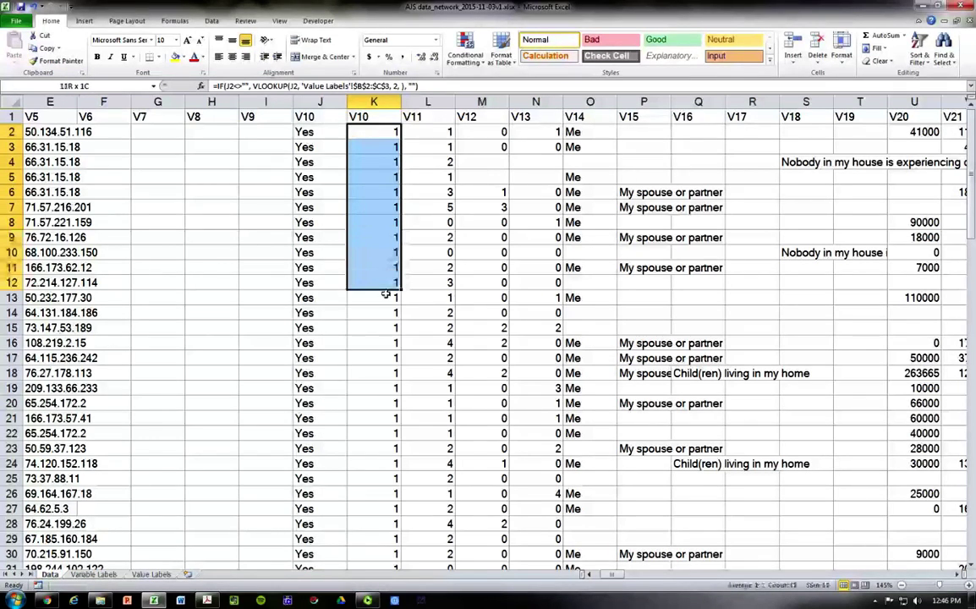
left_click(442, 88)
left_click(385, 161)
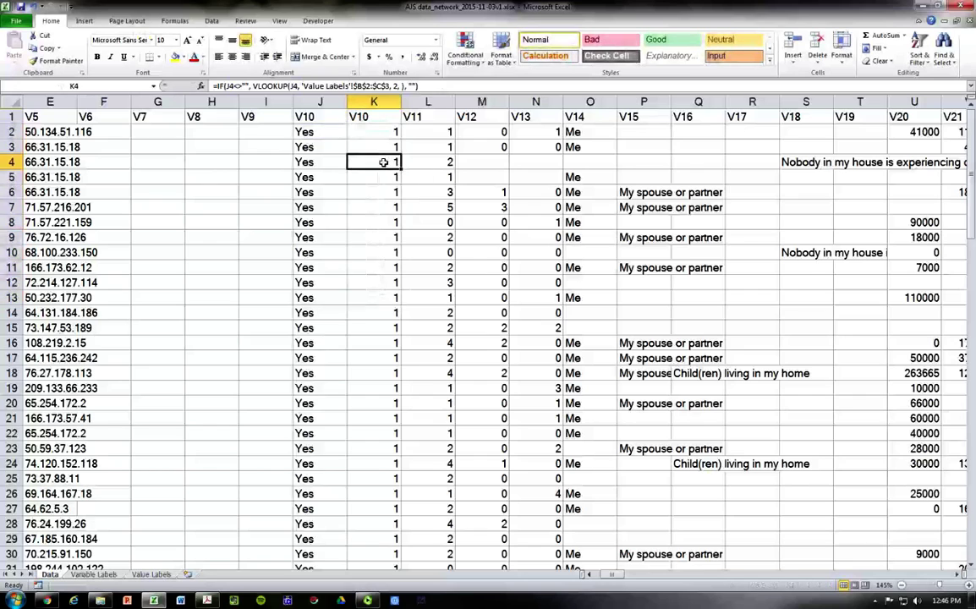
left_click(298, 101)
left_click(369, 136)
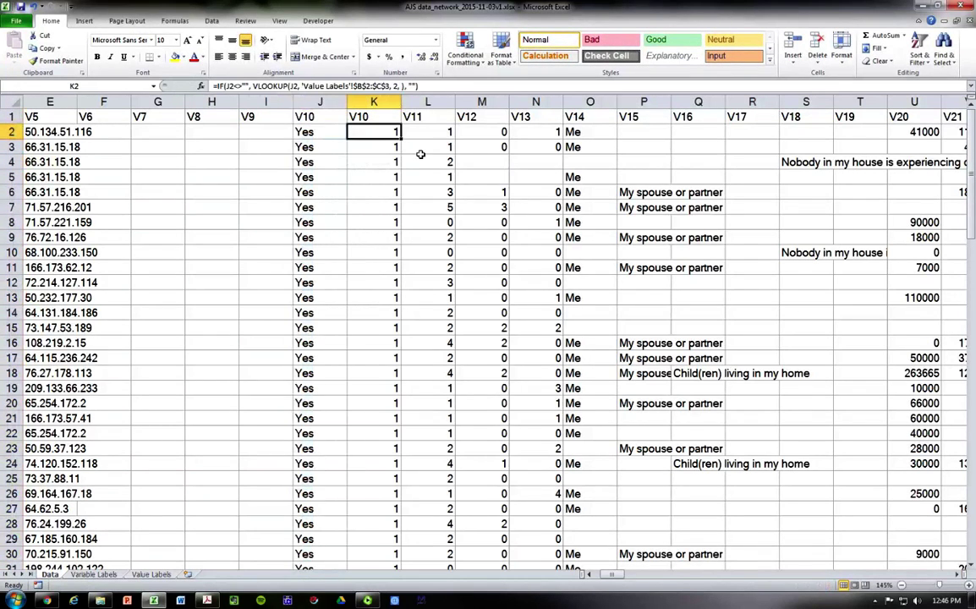
- Copy the full formula text of cell K2 without changing the cell
left_click(319, 108)
left_click(364, 134)
left_click(431, 88)
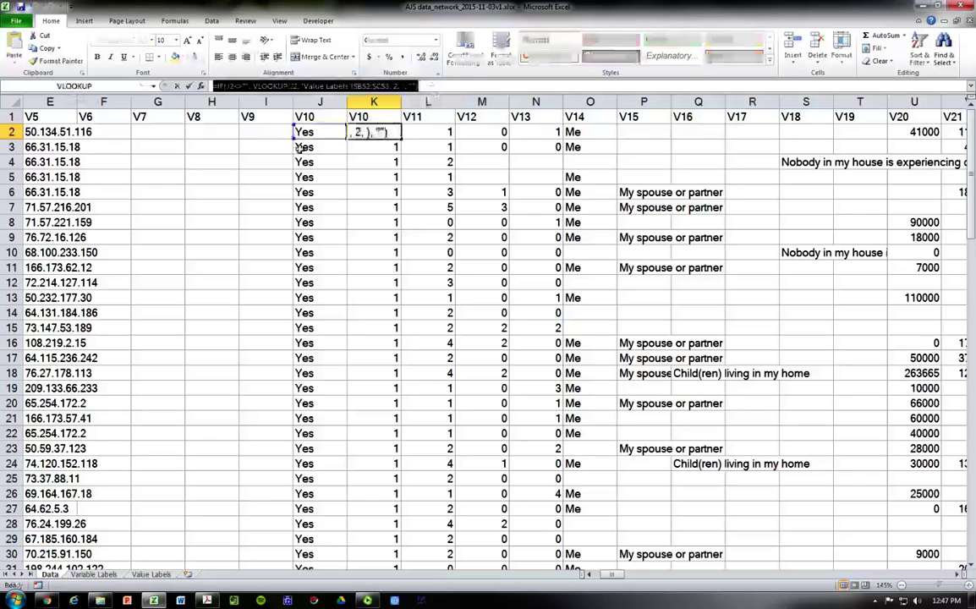
key("Escape")
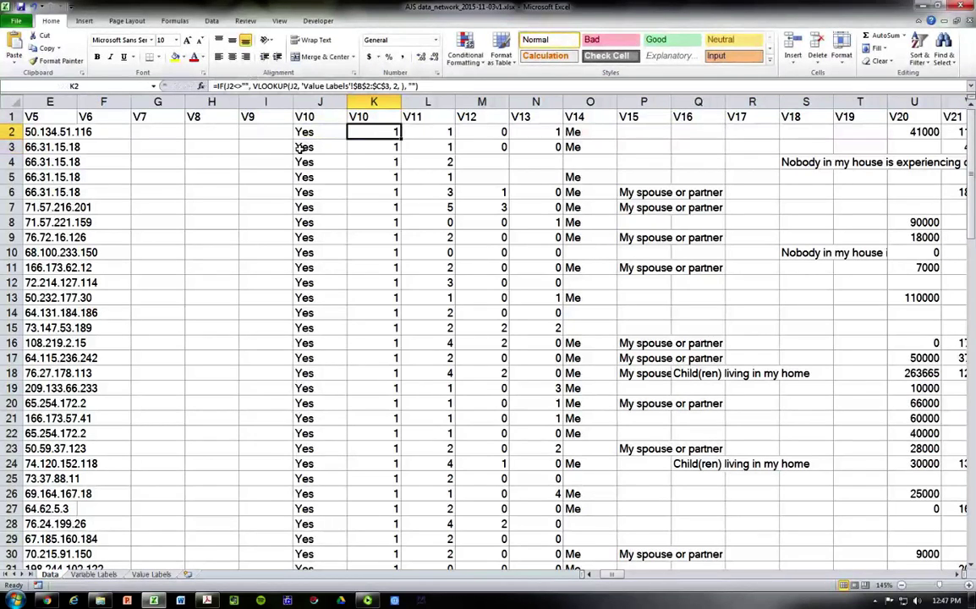
- Insert a blank column between the V41 and V42 columns of the Data worksheet
key("Right")
key("Right")
key("Right")
key("Right")
key("Right")
key("Right")
key("Right")
key("Right")
key("Right")
key("Right")
key("Right")
key("Right")
key("Right")
key("Right")
key("Right")
key("Right")
key("Right")
key("Right")
key("Right")
key("Right")
key("Right")
key("Right")
key("Right")
key("Right")
key("Right")
key("Right")
key("Right")
key("Right")
key("Right")
key("Right")
key("Right")
key("Right")
key("Right")
key("Left")
key("Left")
key("Left")
key("Left")
key("Left")
key("Left")
key("Left")
key("Left")
key("Left")
key("Left")
key("Left")
key("Left")
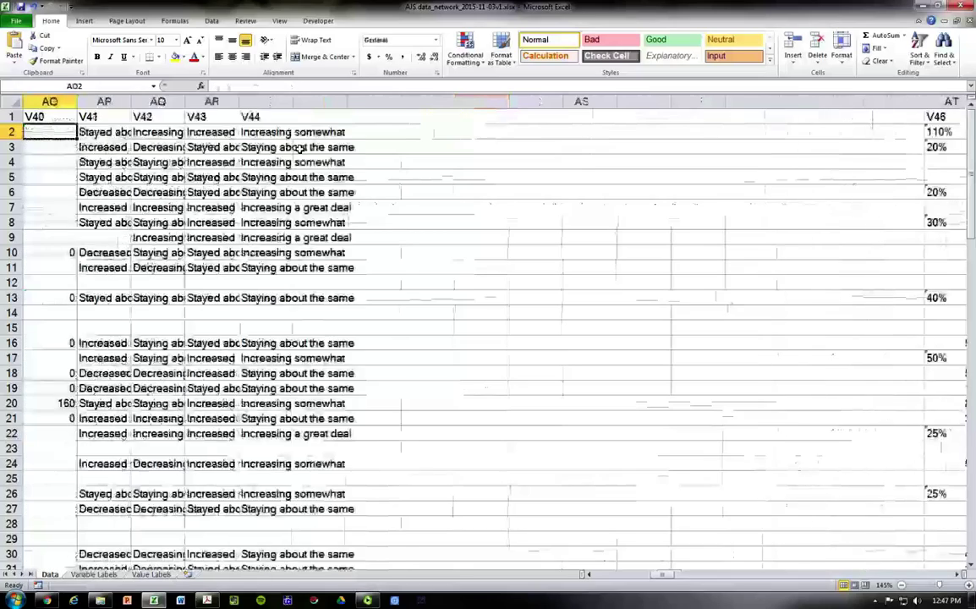
key("Left")
key("Left")
key("Left")
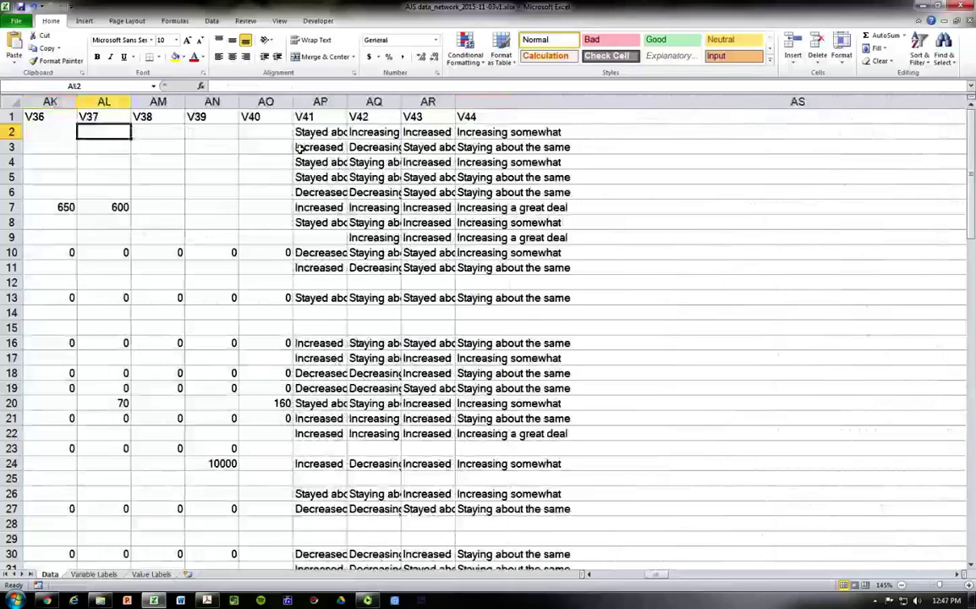
right_click(374, 103)
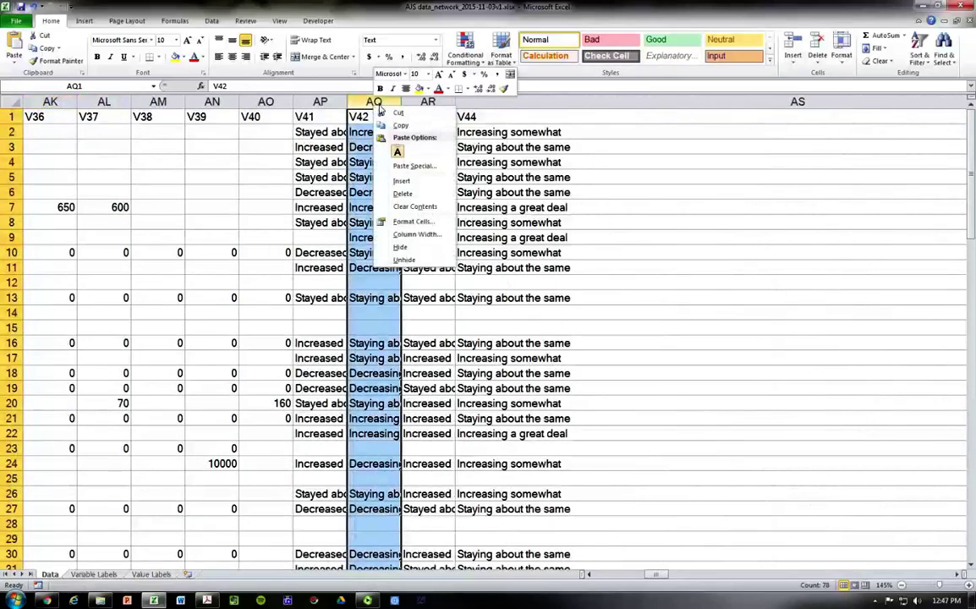
left_click(401, 180)
- Paste the copied lookup formula into cell AQ2 and widen columns AP and AQ to fit their contents
key("Down")
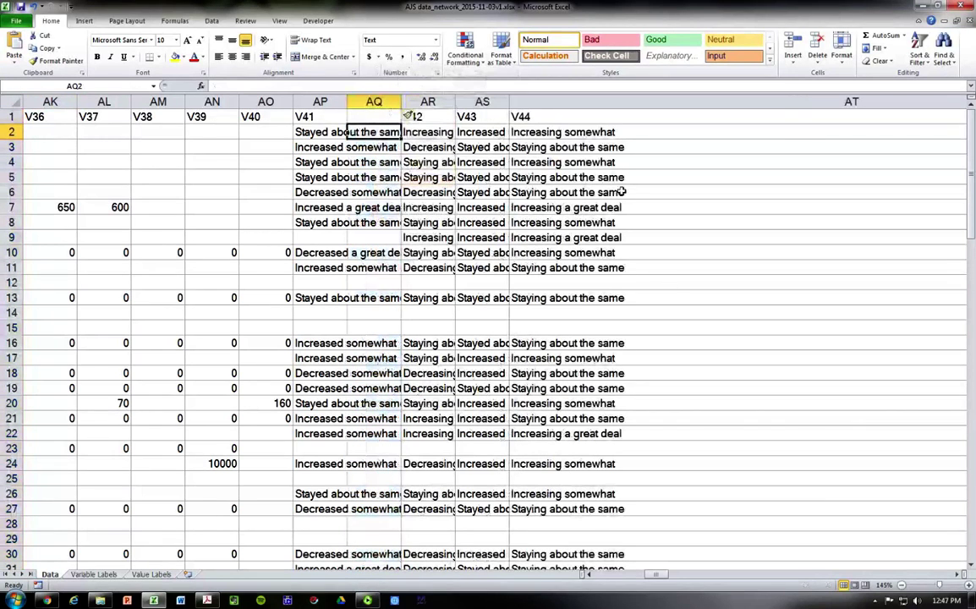
key("ctrl+v")
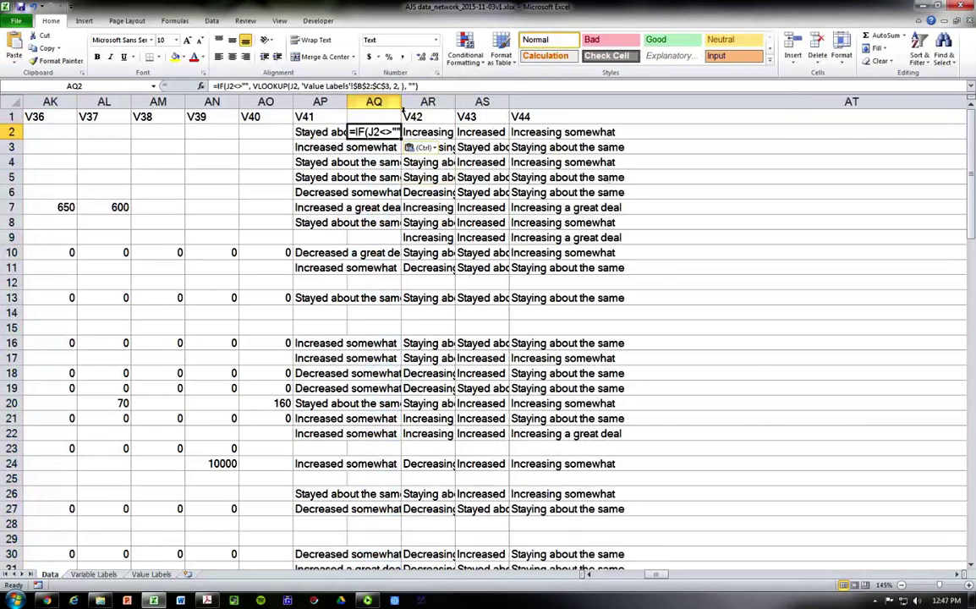
left_click_drag(401, 103, 536, 109)
left_click_drag(351, 110, 459, 111)
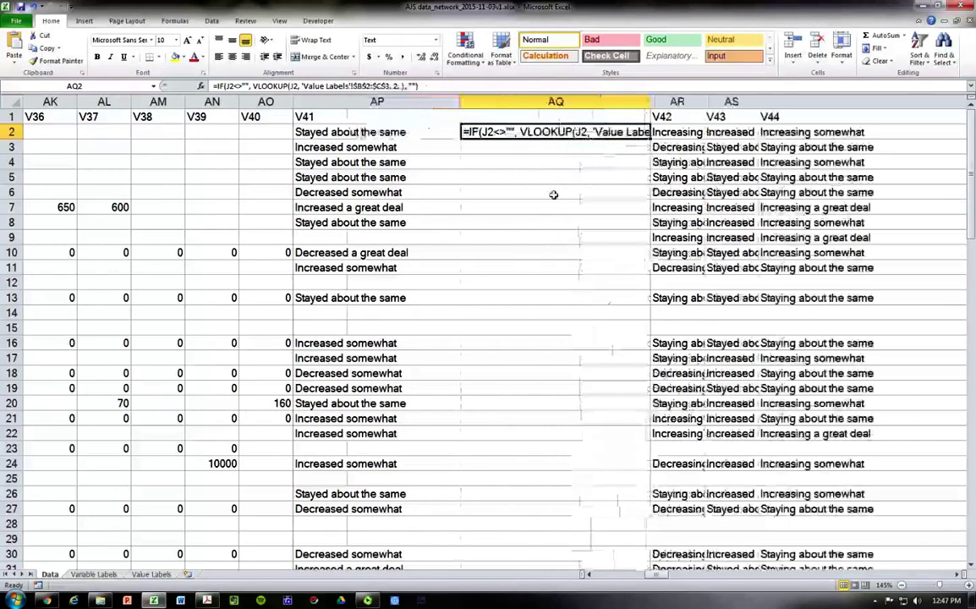
- Set the number format of the whole column AQ to General
key("Return")
key("Up")
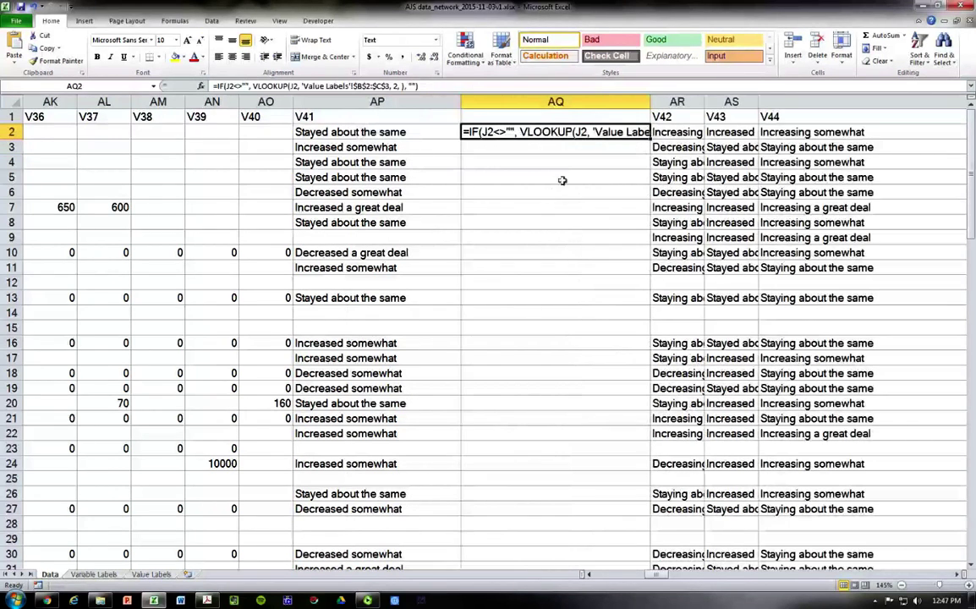
left_click(513, 102)
left_click(435, 40)
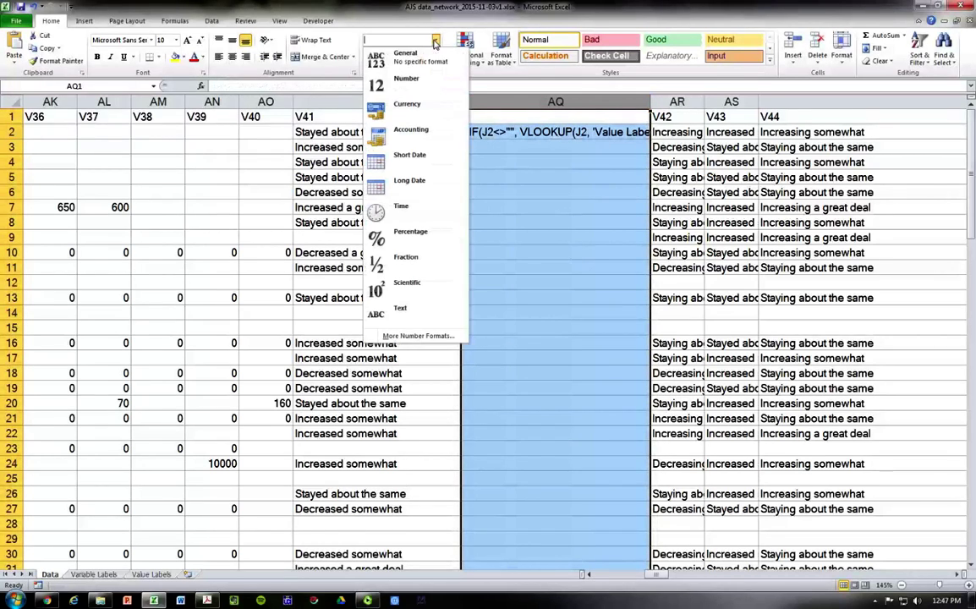
left_click(405, 56)
key("Return")
key("Left")
key("Right")
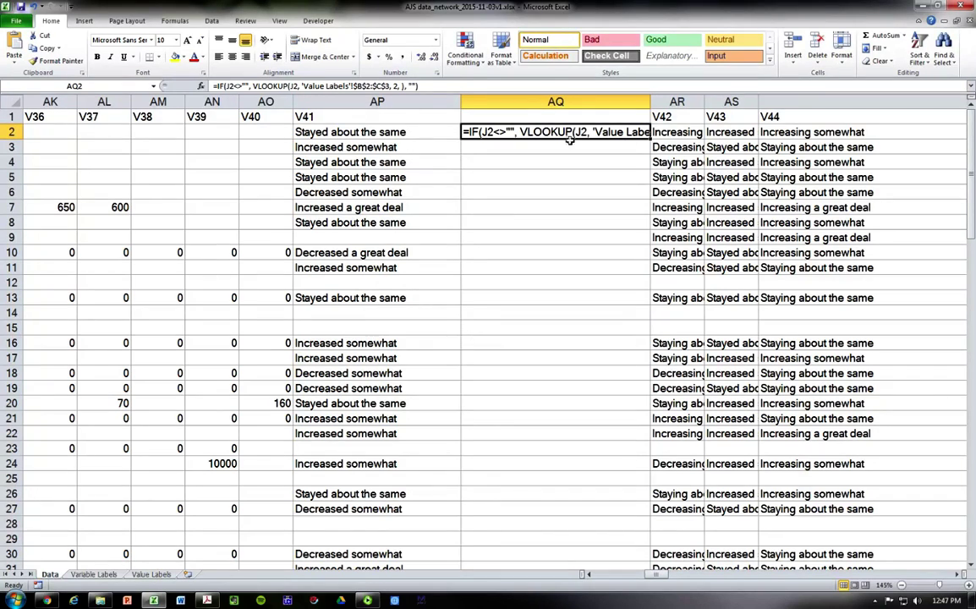
- Re-enter the lookup formula in AQ2 so it calculates, and compare it with the V41 text answers in column AP
double_click(599, 139)
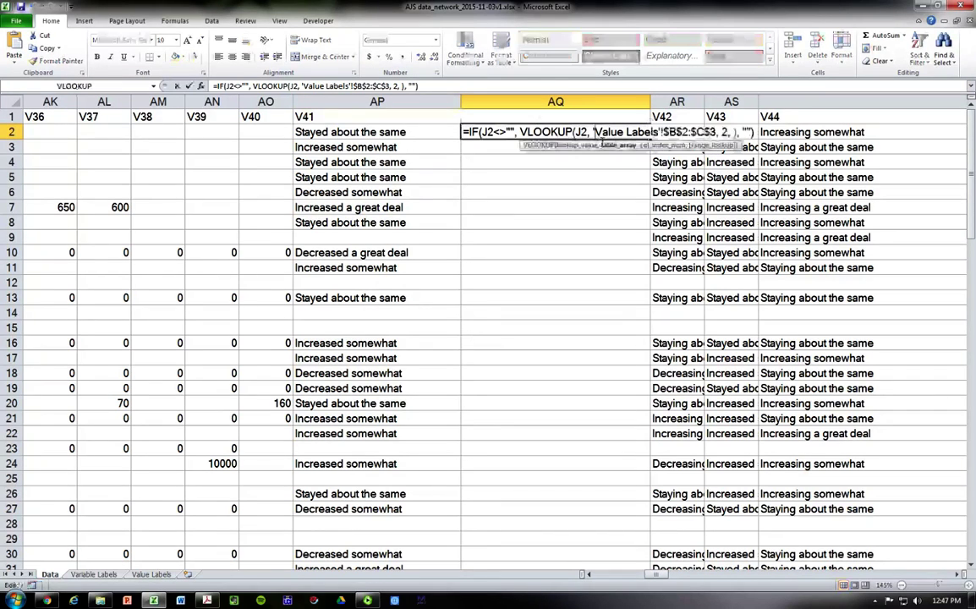
key("Return")
key("Up")
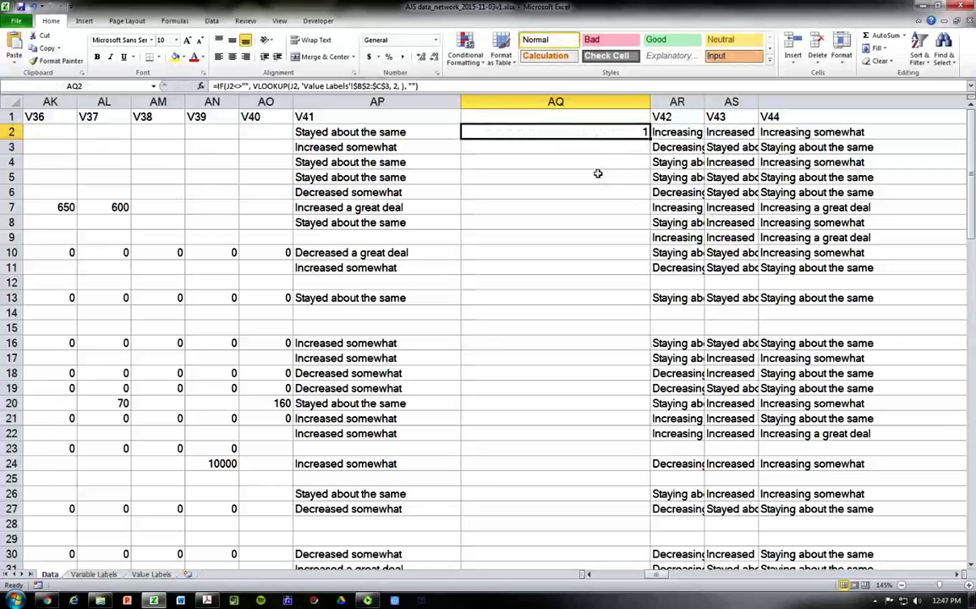
left_click(429, 131)
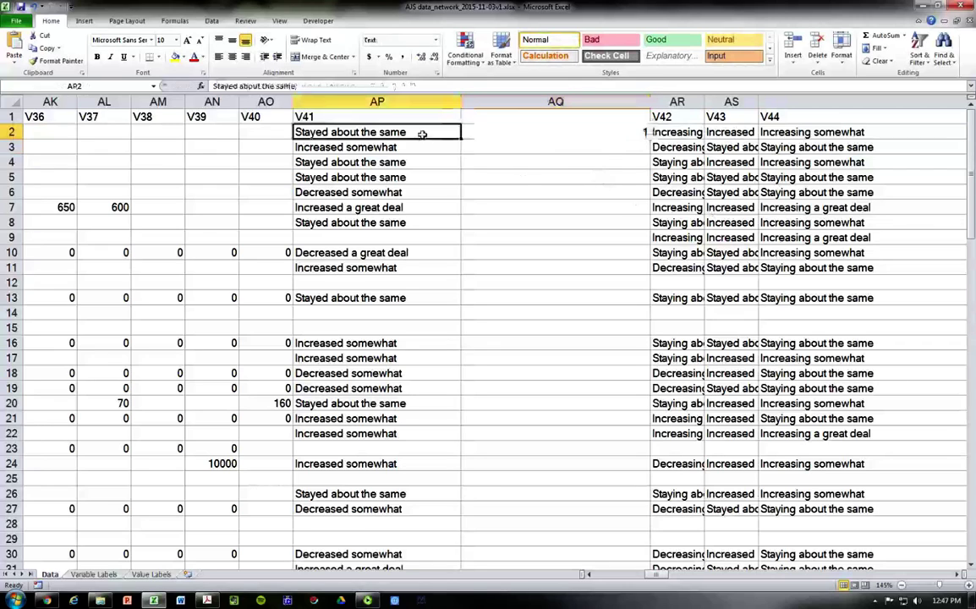
left_click(357, 141)
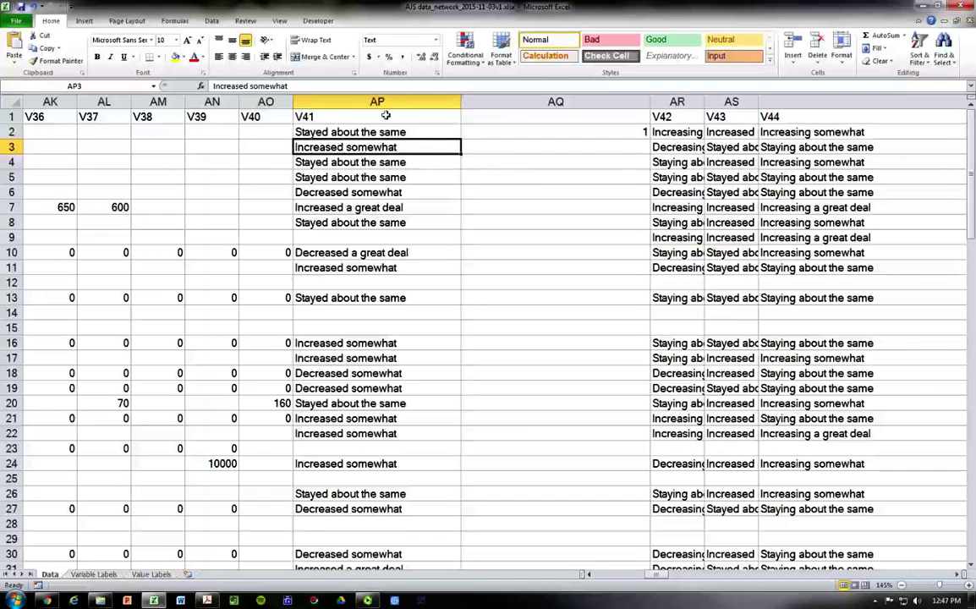
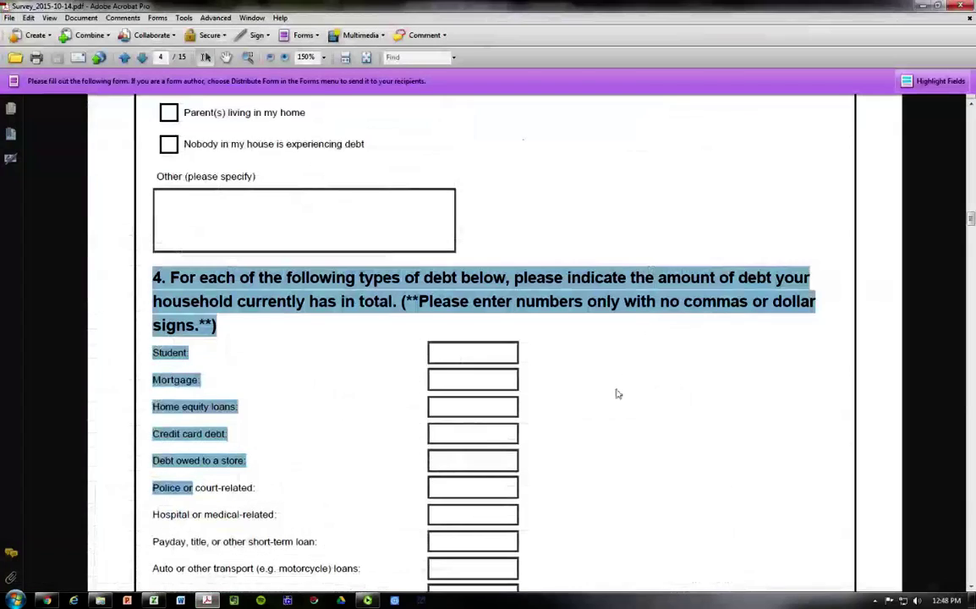
- Leave the survey PDF for the Excel workbook and look up V41's question text on the Variable Labels sheet
left_click(616, 393)
scroll(639, 307, "down", 10)
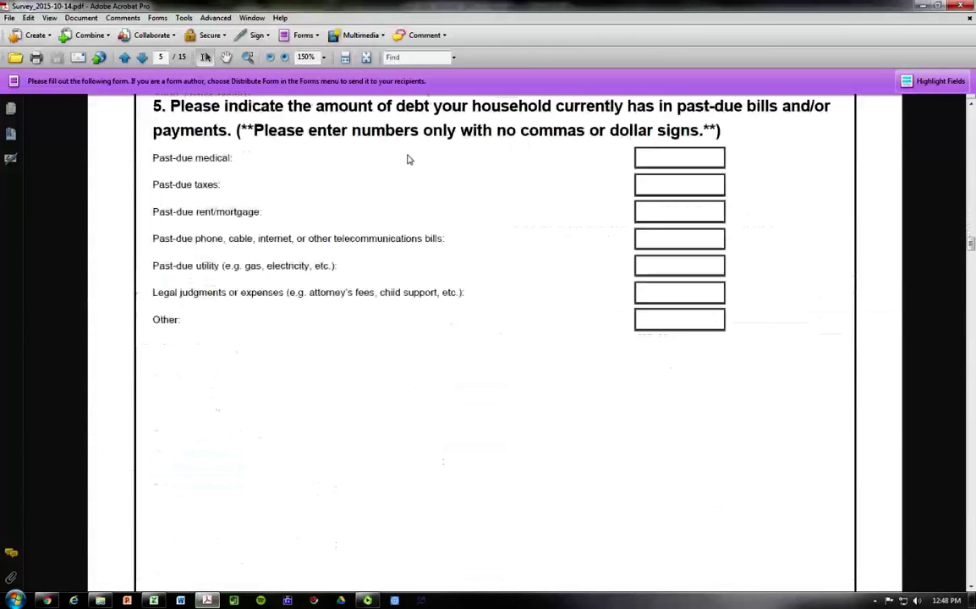
scroll(389, 244, "down", 3)
key("alt+Tab")
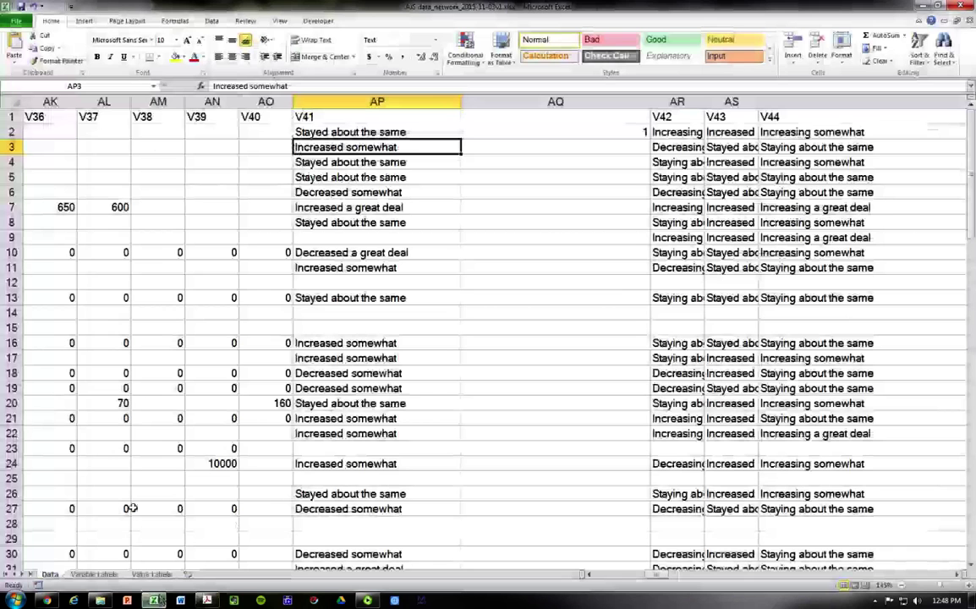
left_click(94, 575)
scroll(423, 281, "down", 9)
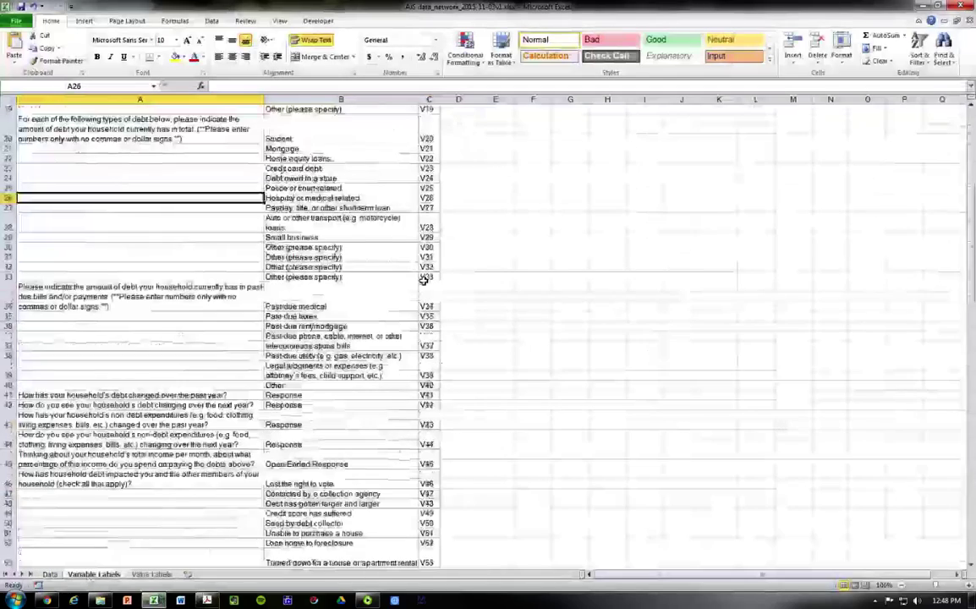
left_click(428, 289)
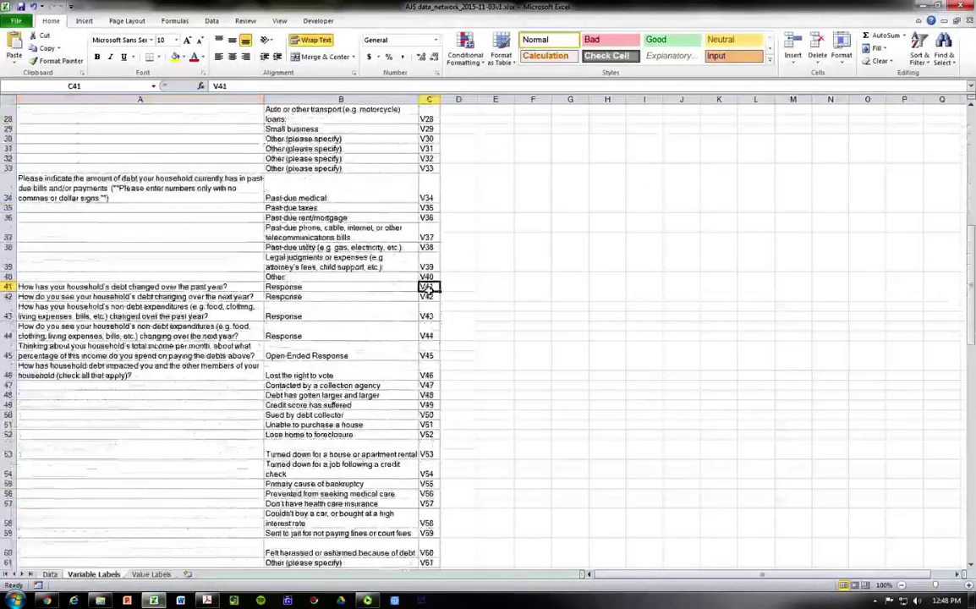
left_click(157, 286)
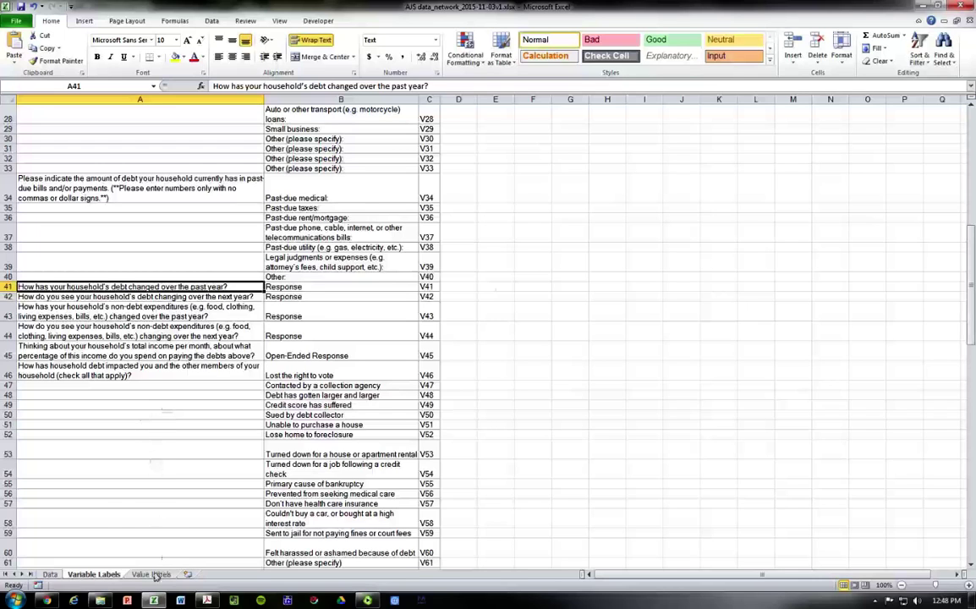
- Switch to the survey PDF in Adobe Acrobat and copy the five response options of question 6 about past-year debt change
key("alt+Tab")
scroll(313, 280, "down", 5)
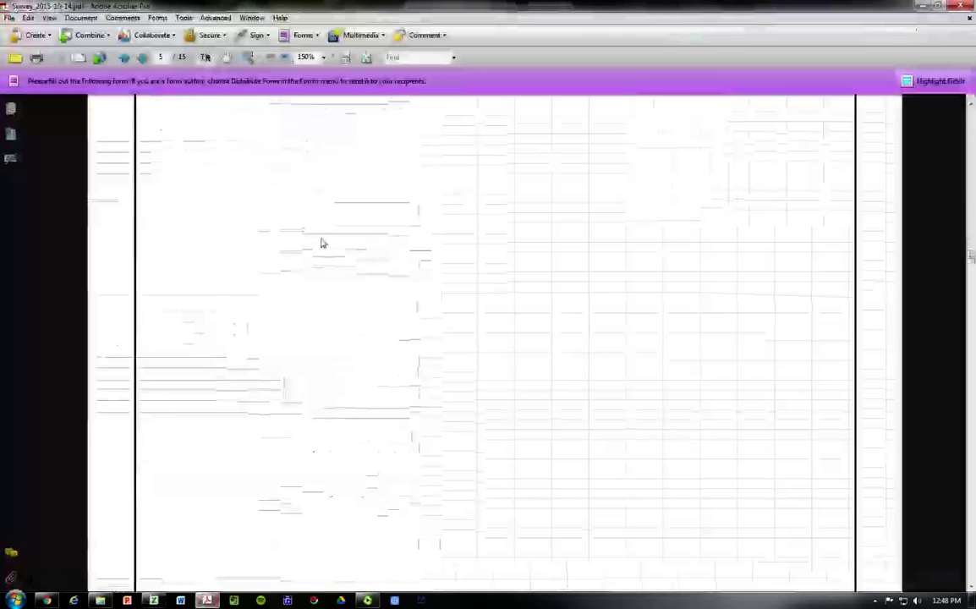
scroll(322, 249, "down", 5)
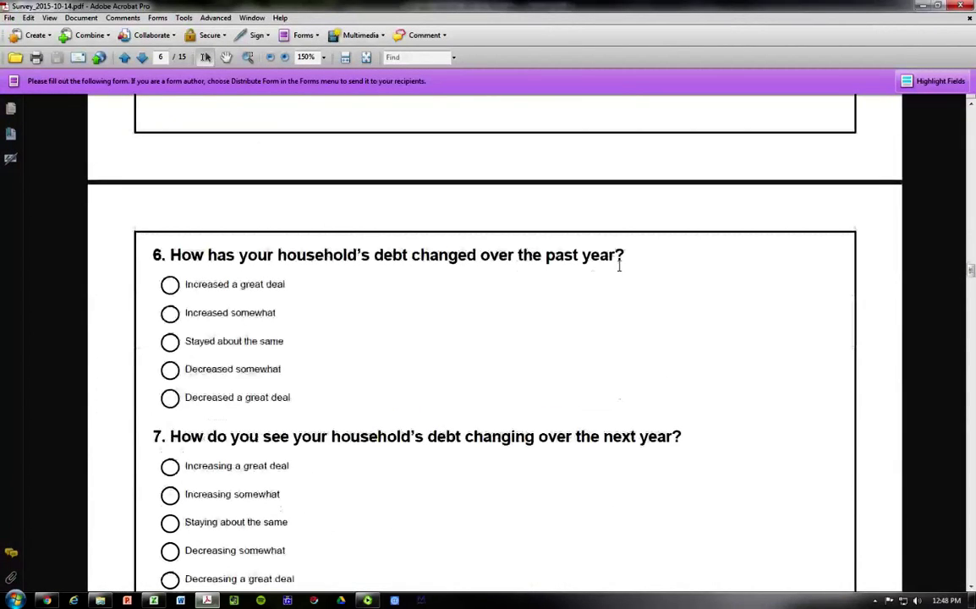
left_click_drag(619, 266, 148, 277)
left_click(409, 305)
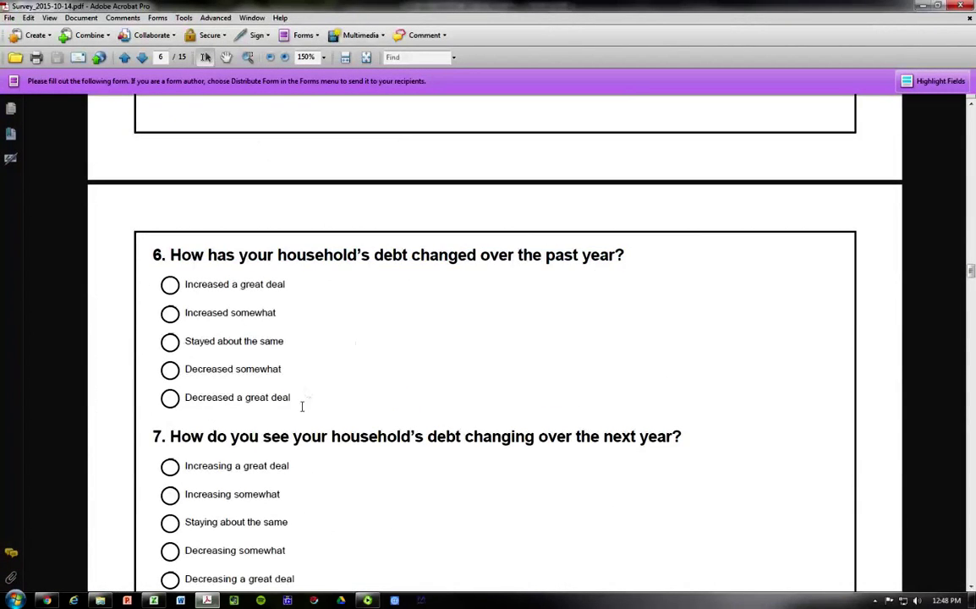
left_click_drag(301, 406, 182, 272)
key("ctrl+c")
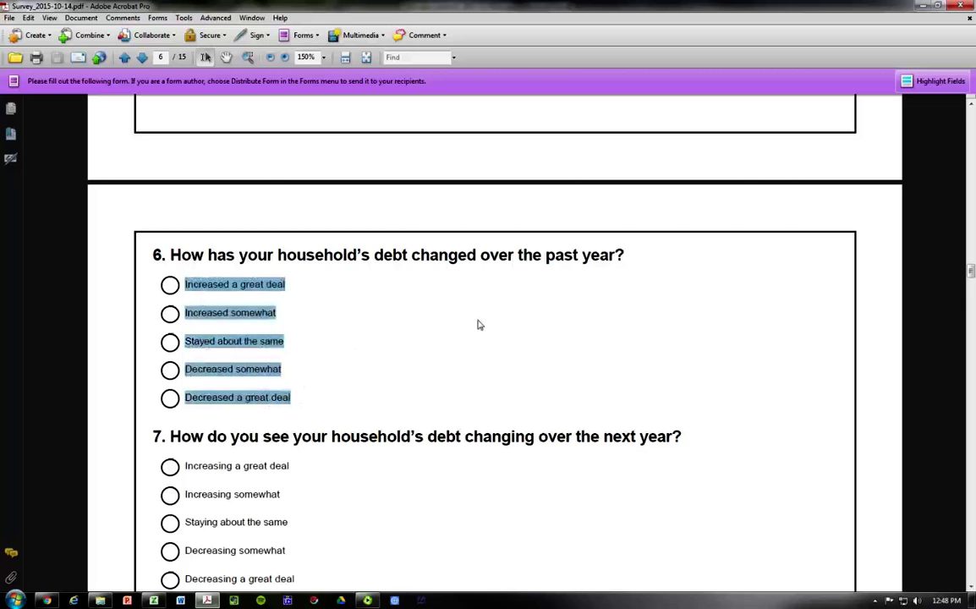
- Back in Excel, paste the copied response options into B6:B10 of the Value Labels sheet and fit column B's width
left_click(153, 600)
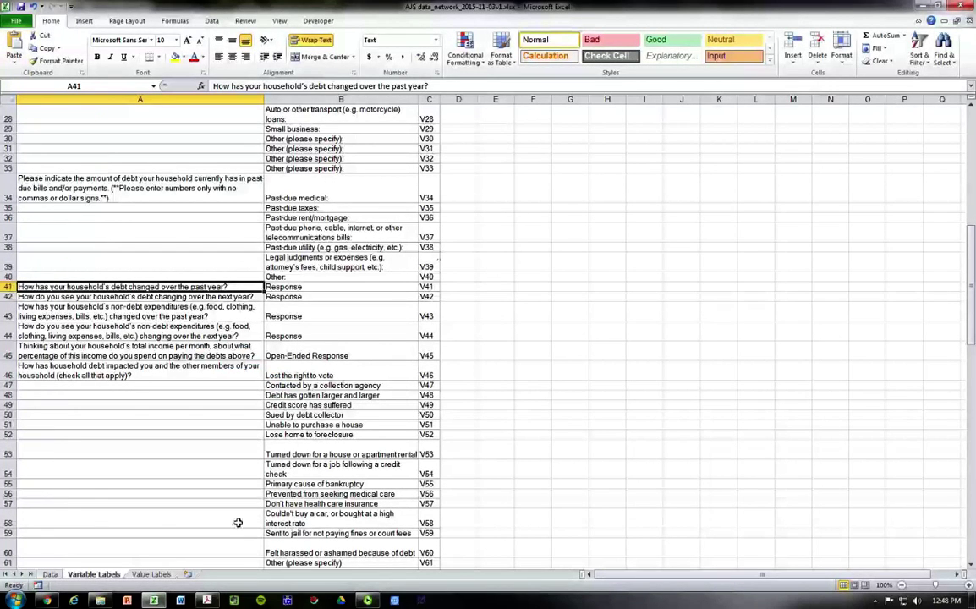
key("ctrl+Page_Down")
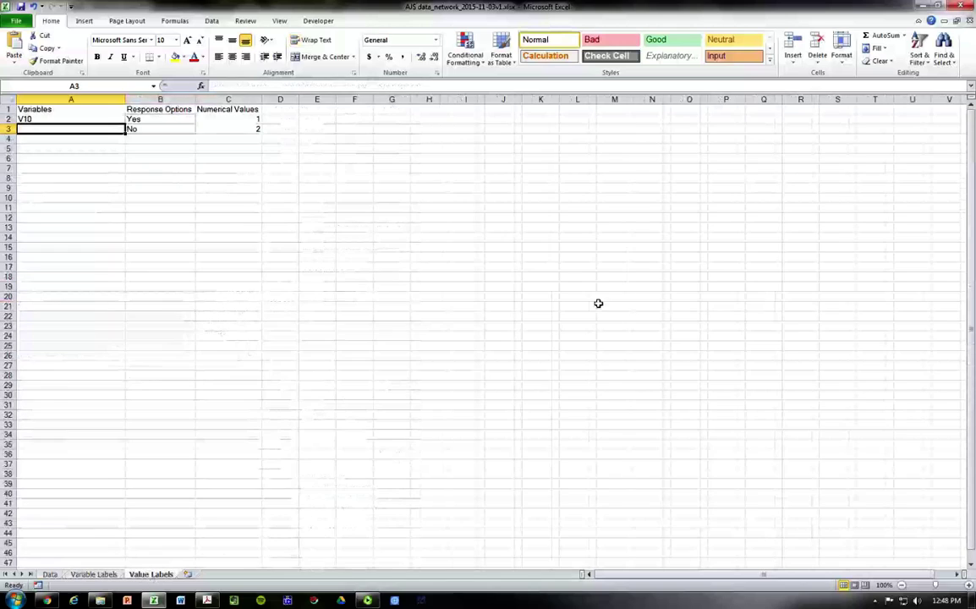
left_click(152, 159)
key("ctrl+v")
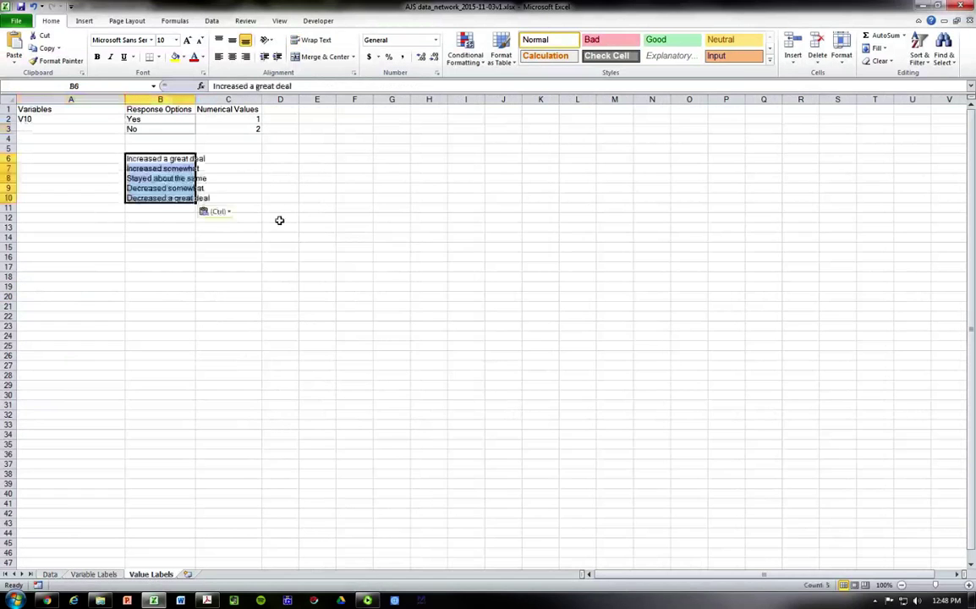
double_click(195, 100)
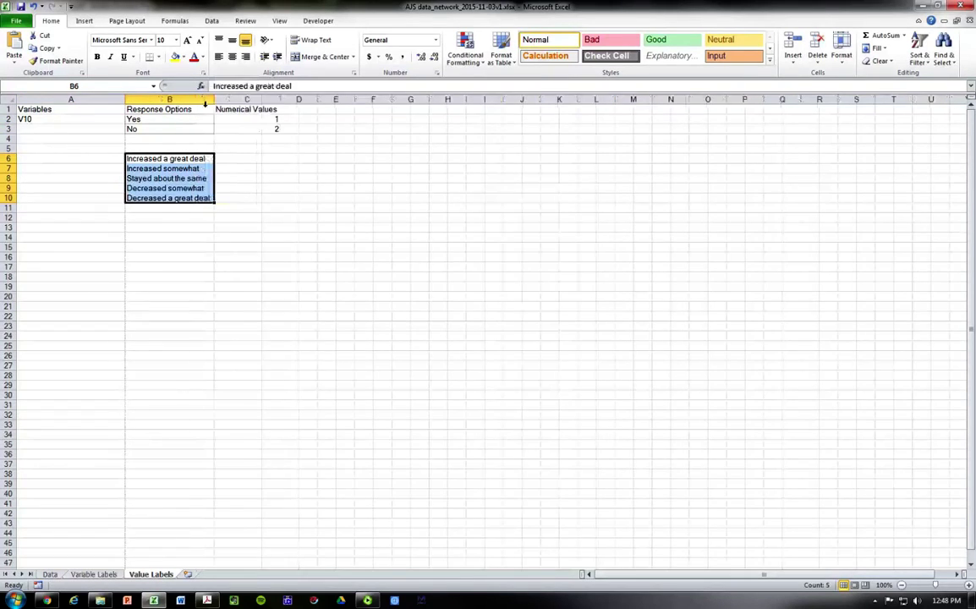
- Enter V41 in cell A6 as the variable name for the pasted response options
left_click(104, 162)
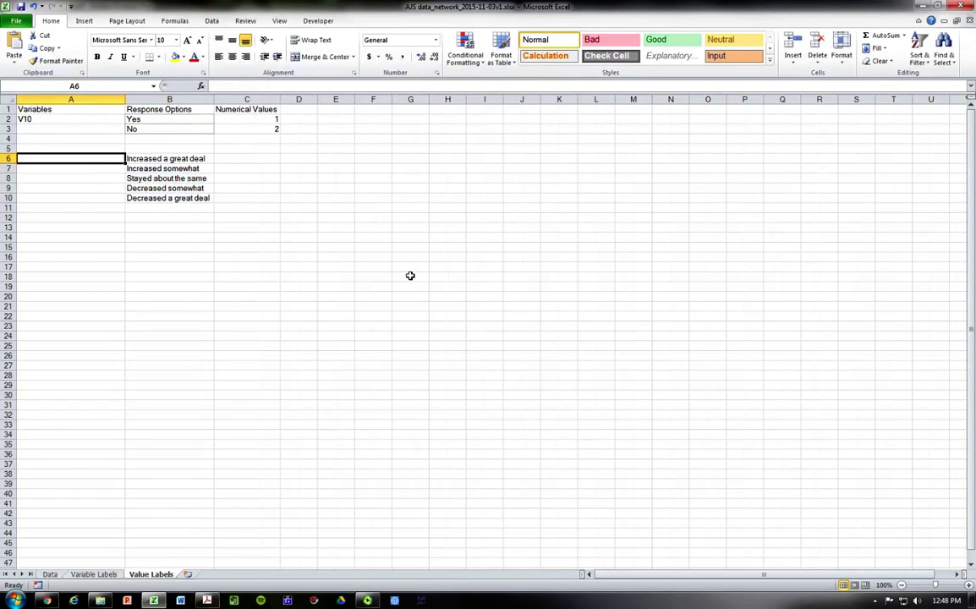
type("V41")
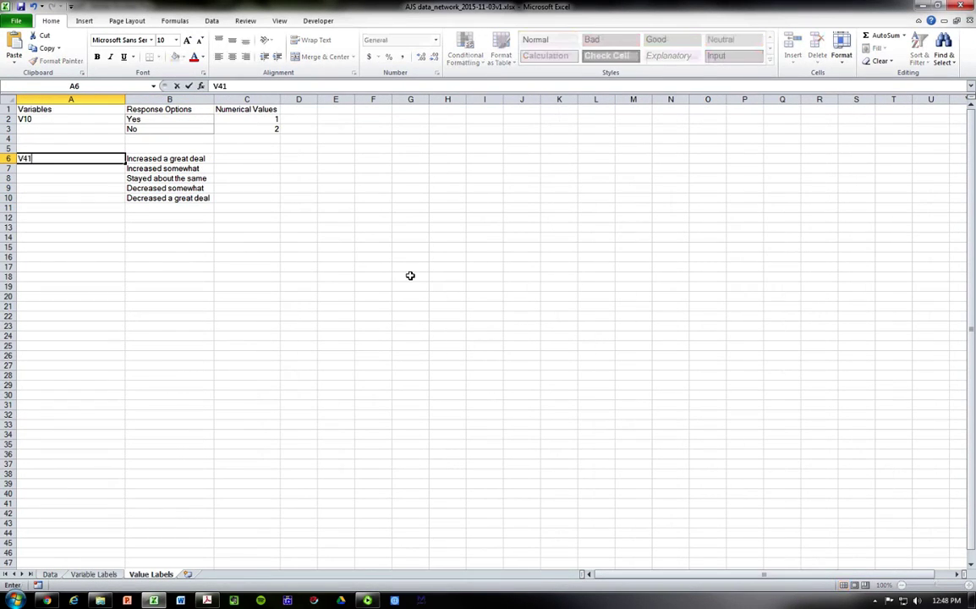
key("Return")
key("Up")
key("Right")
key("Right")
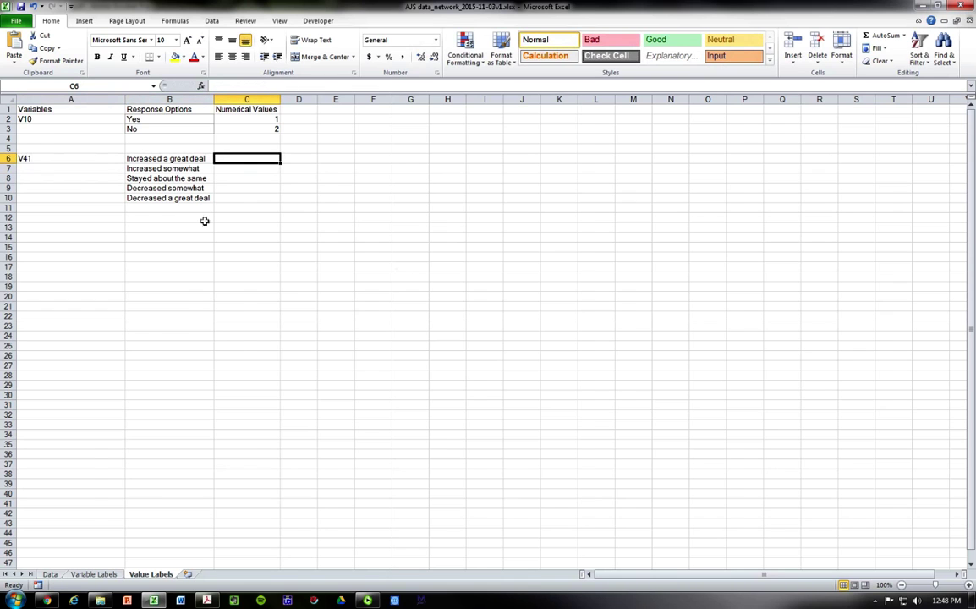
- Enter the numerical values 2, 1, 0, -1 and -2 in C6:C10 for the V41 options from Increased a great deal to Decreased a great deal
scroll(203, 220, "up", 2)
left_click(222, 178)
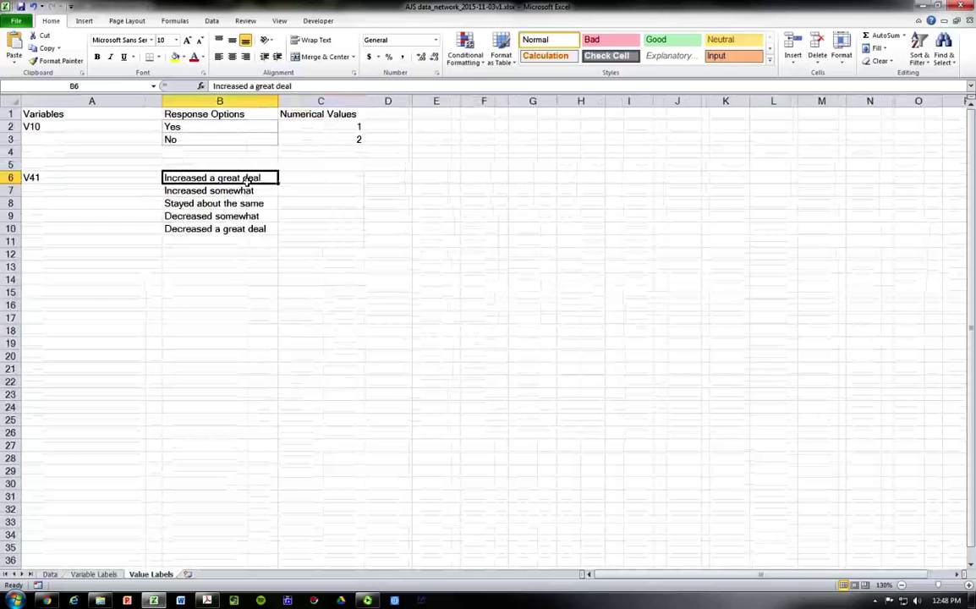
left_click(249, 192)
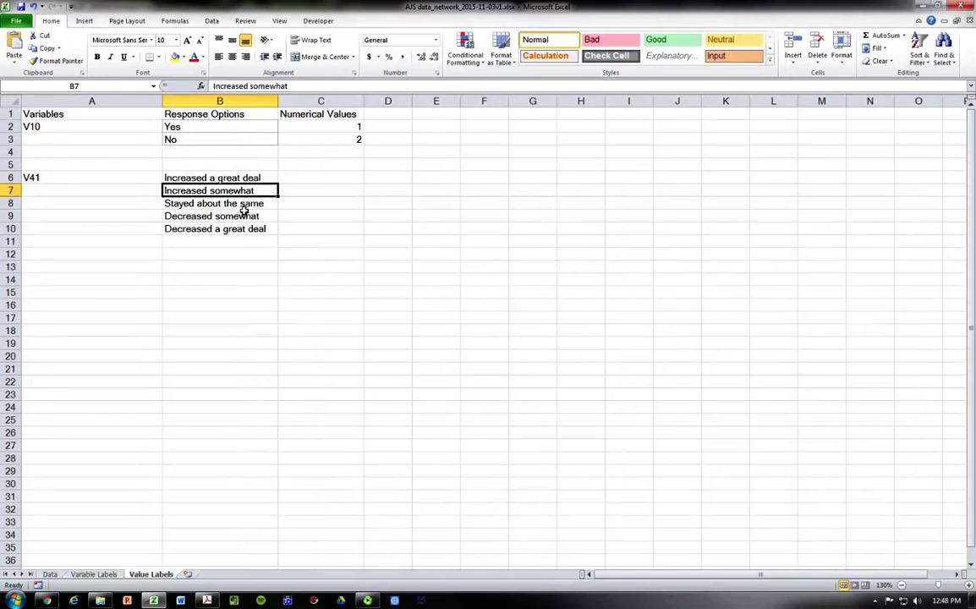
left_click(254, 229)
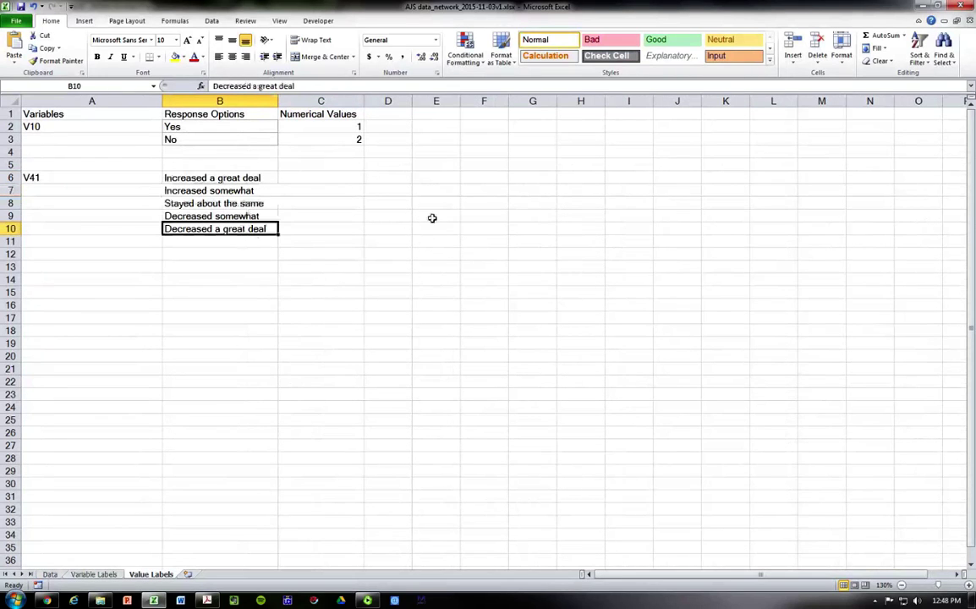
left_click(336, 180)
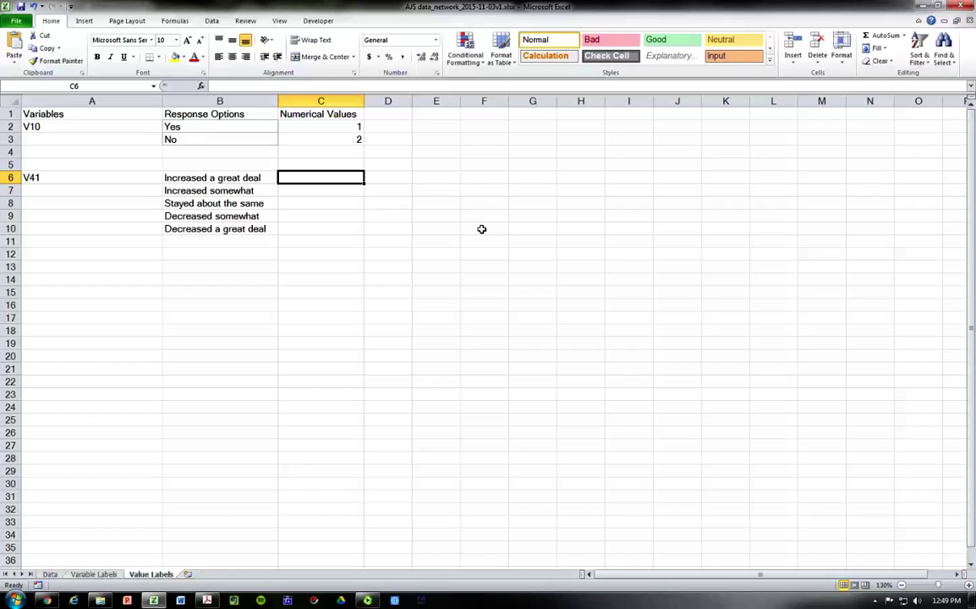
type("2")
key("Return")
type("1")
key("Return")
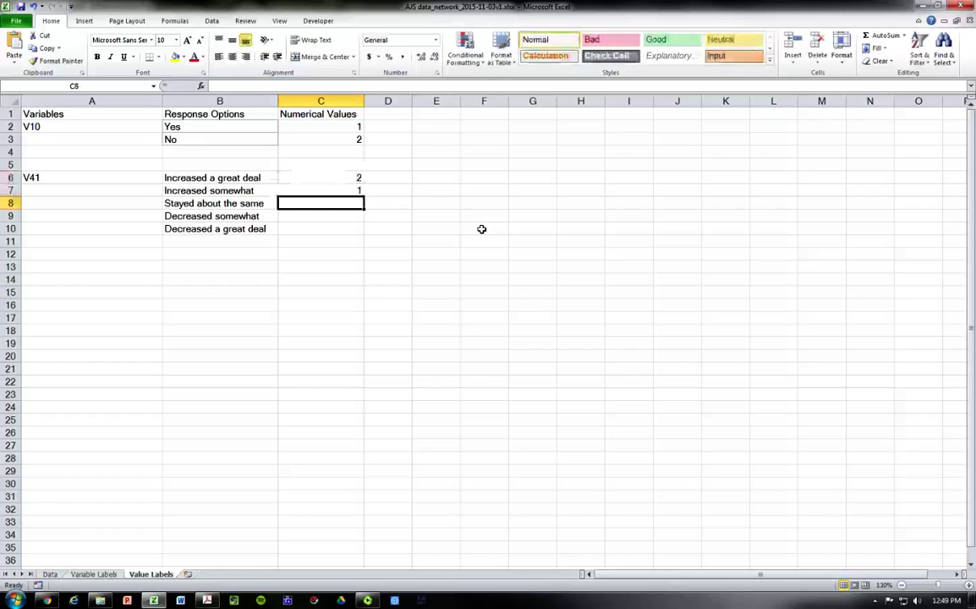
type("0")
key("Return")
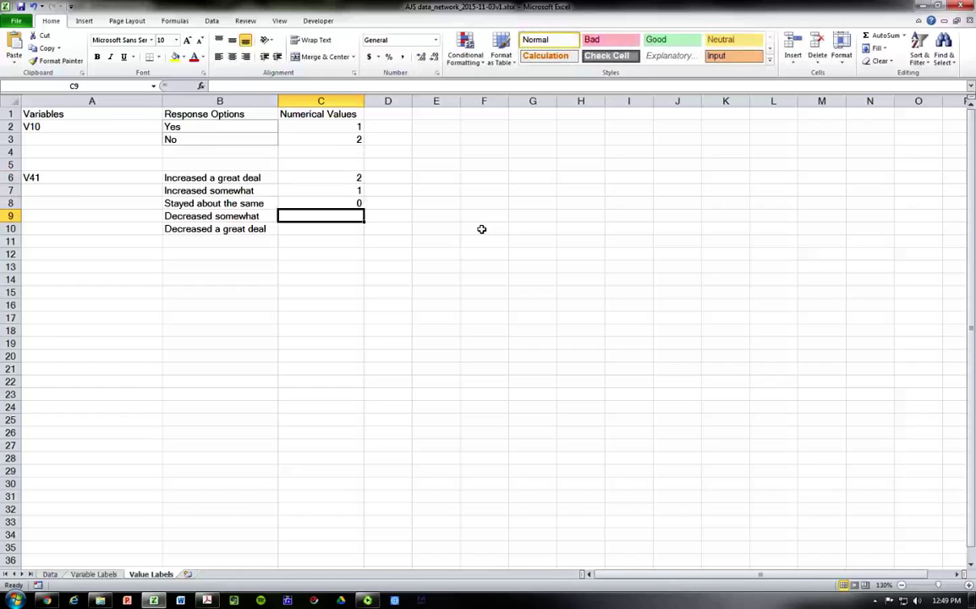
type("-1")
key("Return")
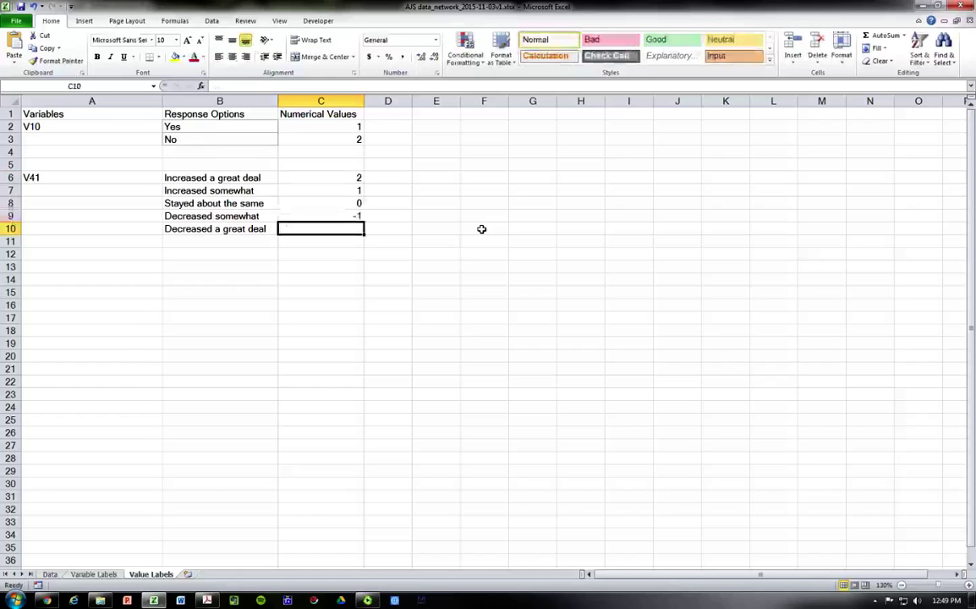
type("-2")
key("Return")
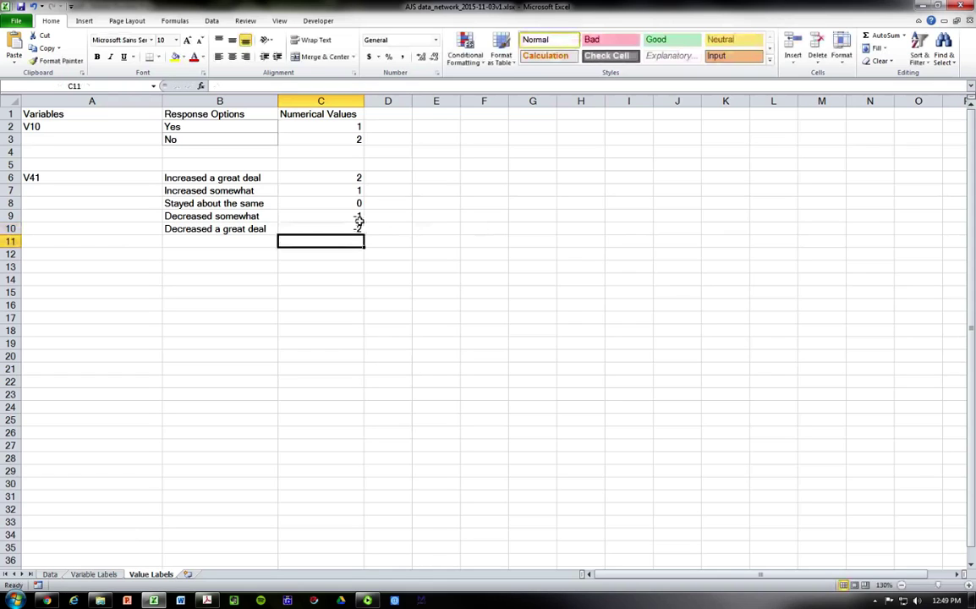
- Review how the negative and positive codes match the decreased and increased response options of V41
left_click_drag(359, 222, 353, 239)
left_click_drag(251, 216, 254, 227)
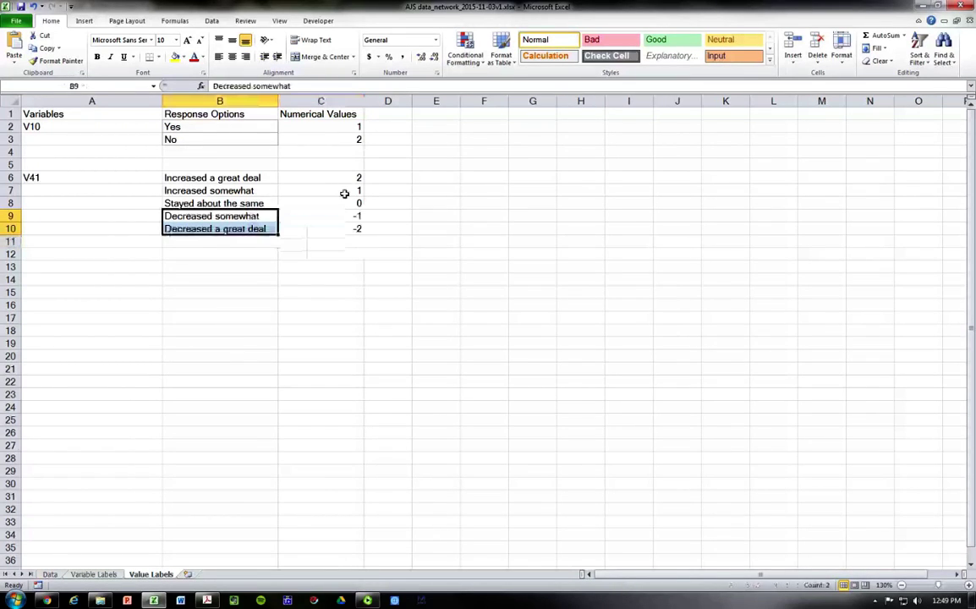
left_click_drag(344, 194, 216, 179)
left_click(457, 192)
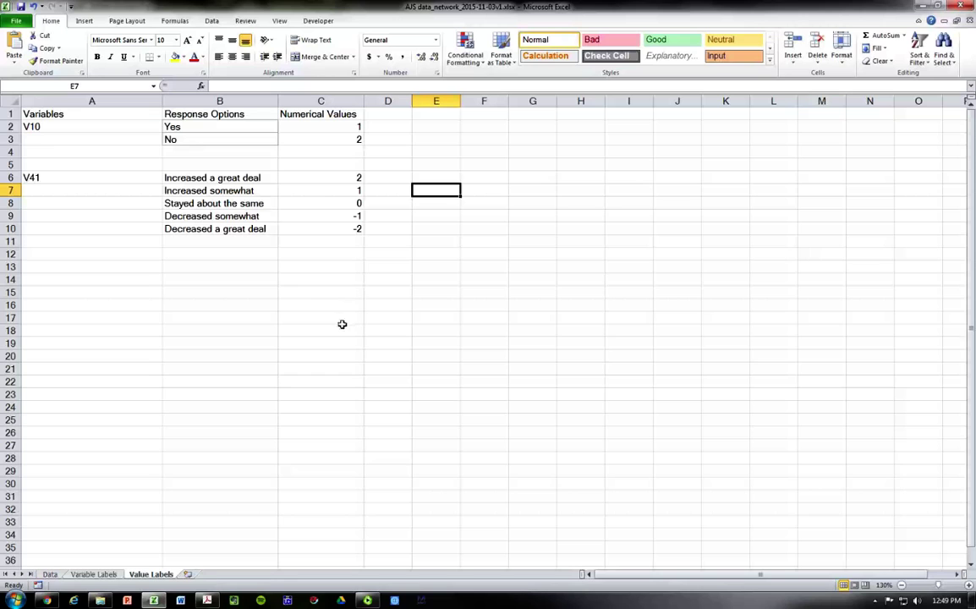
left_click(383, 180)
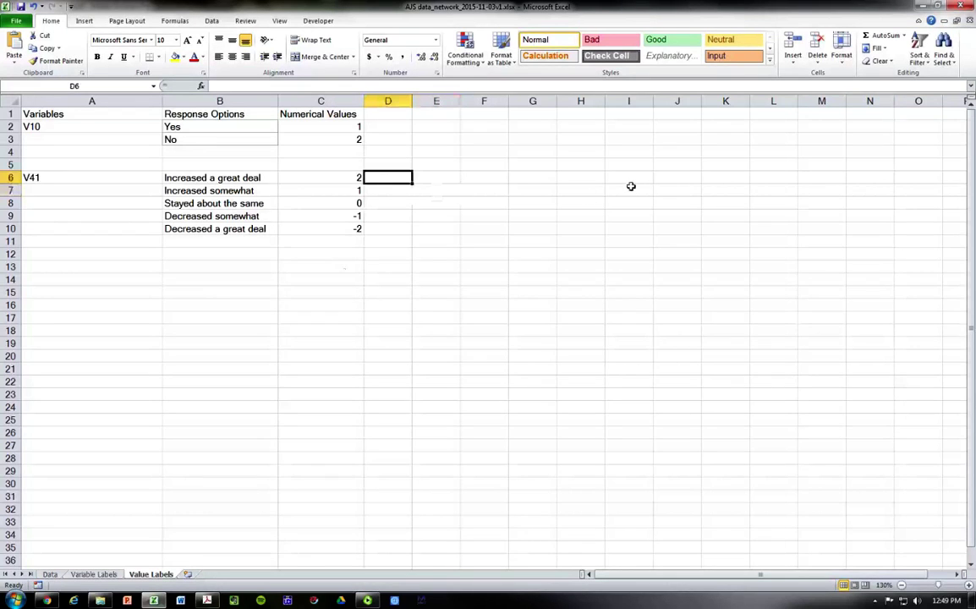
- Enter the alternative codes 5, 4, 3, 2 and 1 in D6:D10 beside the V41 response options
type("5")
key("Return")
type("4")
key("Return")
type("3")
key("Return")
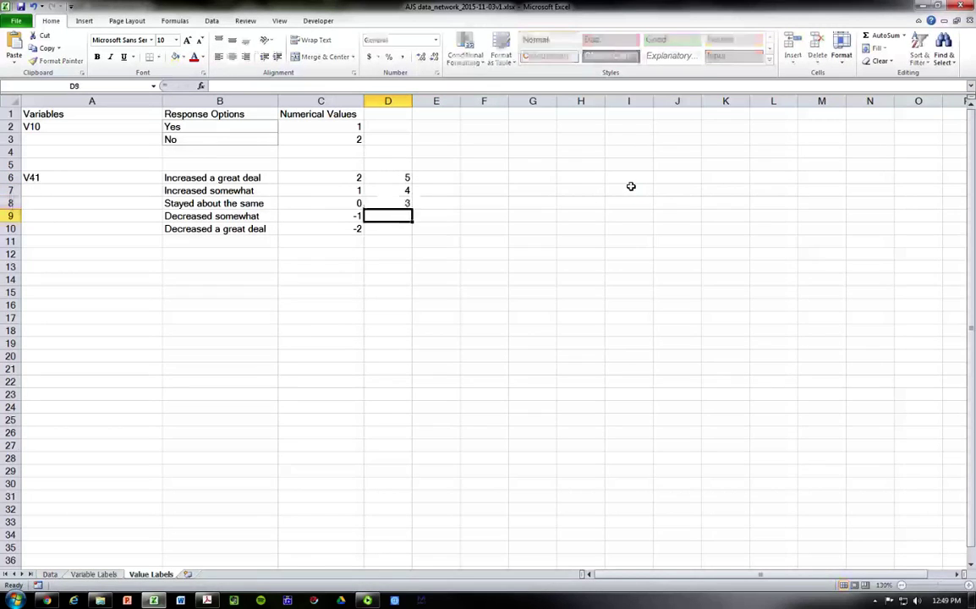
type("2")
key("Return")
type("1")
key("Return")
key("Up")
key("Right")
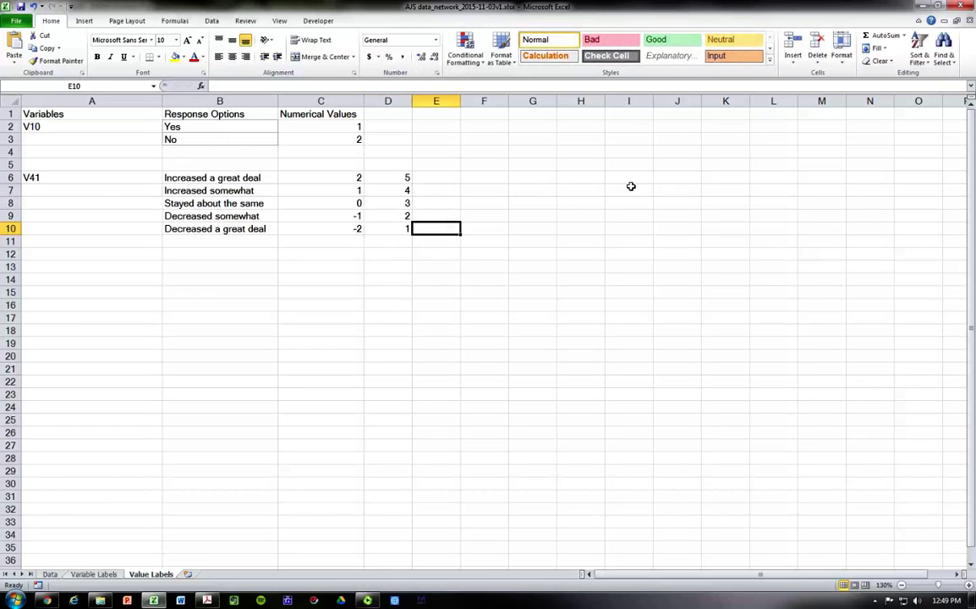
key("Up")
key("Up")
key("Up")
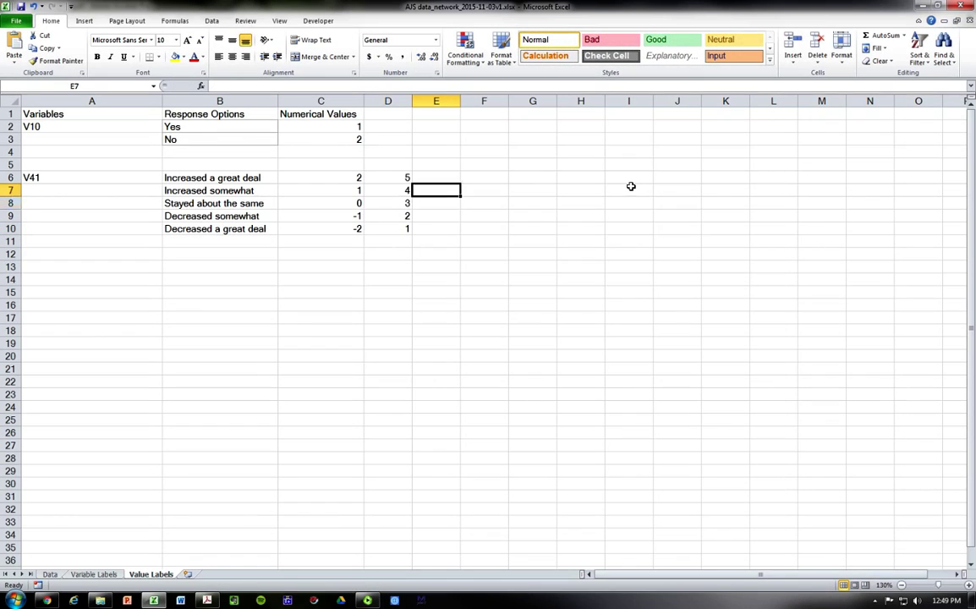
key("Left")
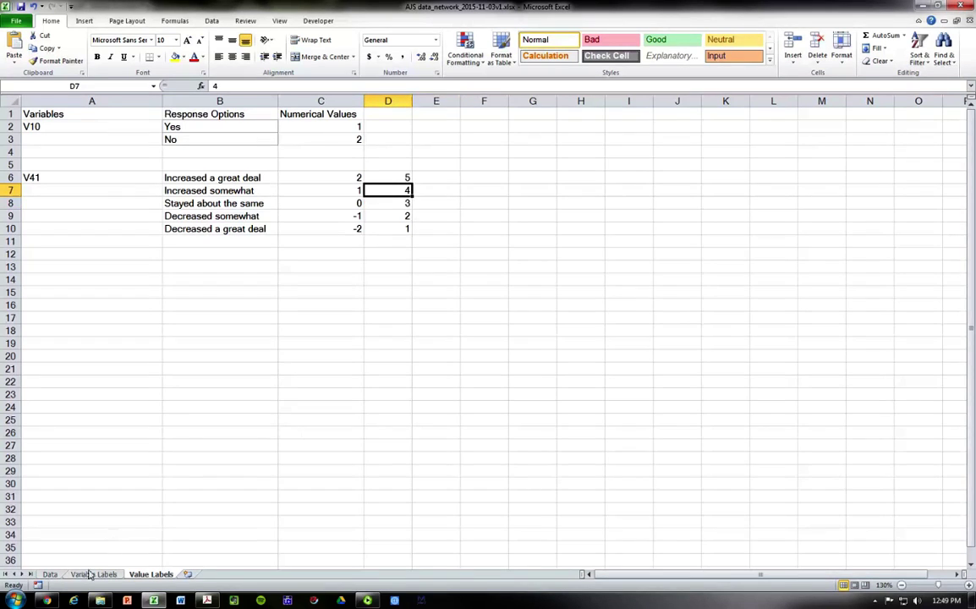
- In cell AQ2 of the Data sheet, replace both J2 references in the IF/VLOOKUP formula with AP2
left_click(50, 575)
left_click(522, 132)
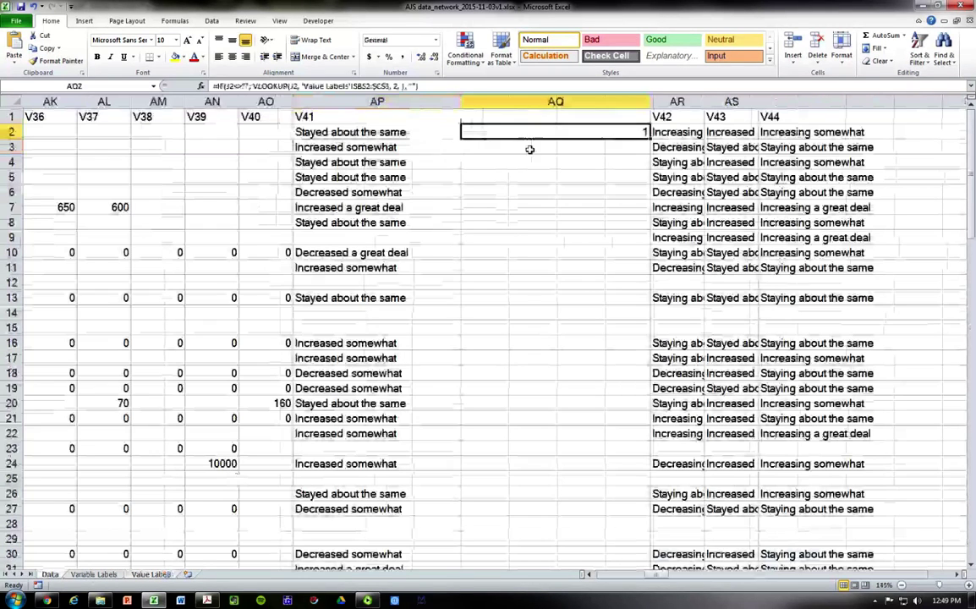
left_click(431, 86)
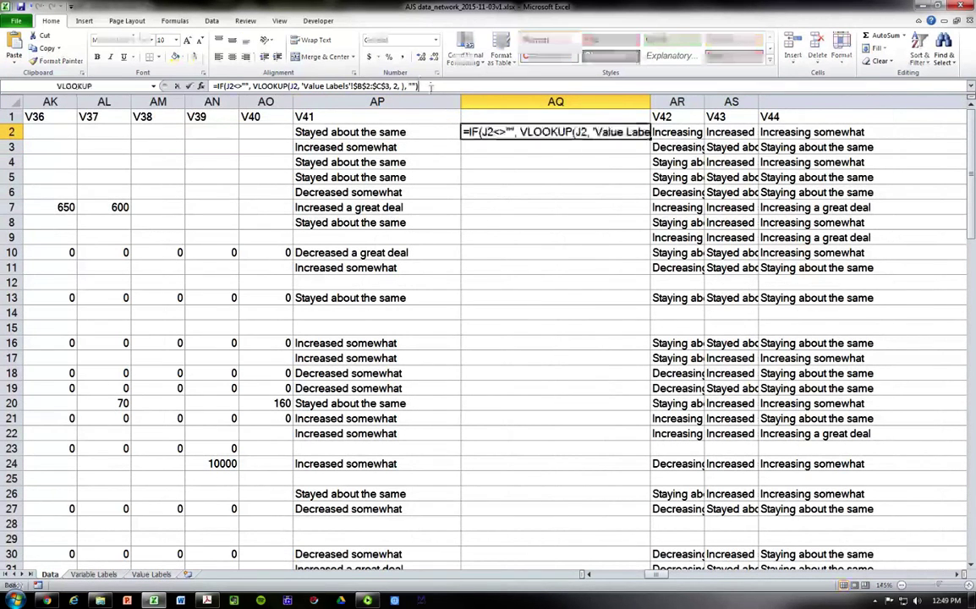
left_click(216, 80)
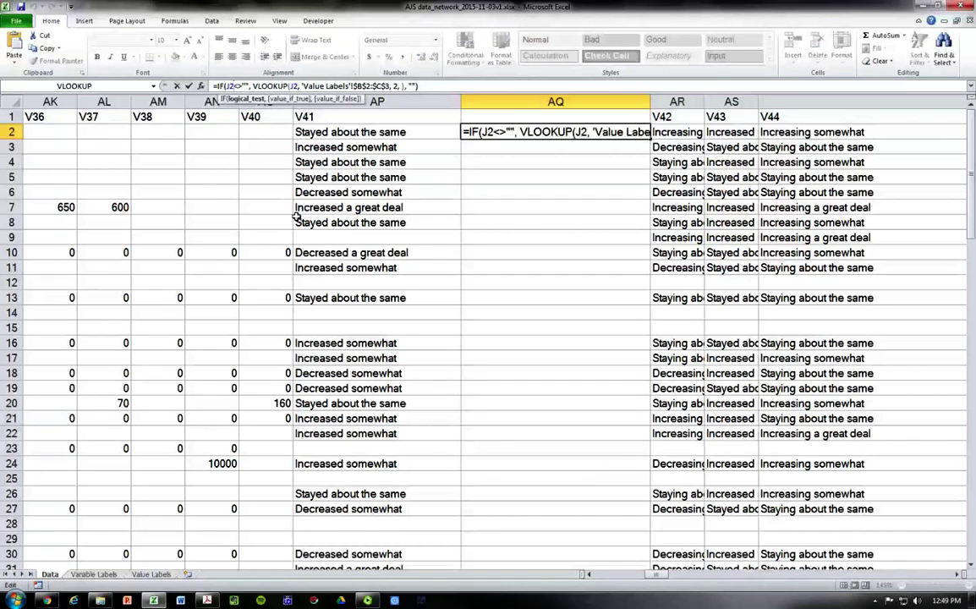
key("Delete")
key("Delete")
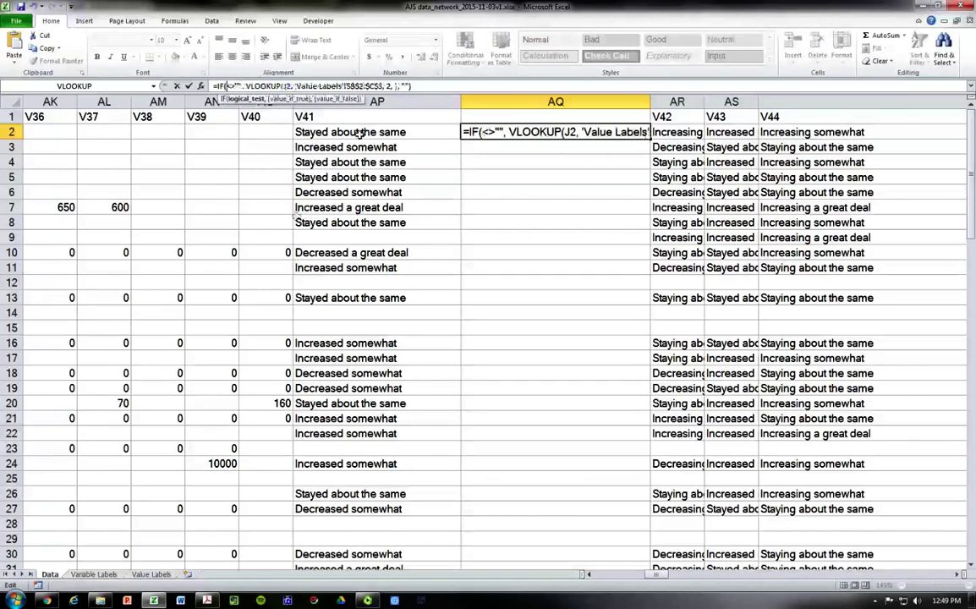
left_click(321, 132)
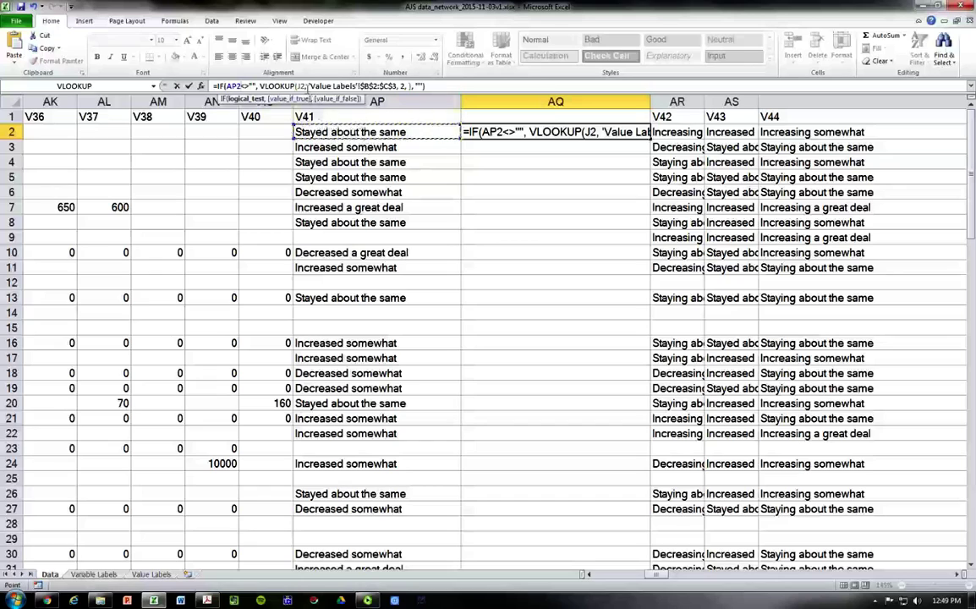
left_click(305, 86)
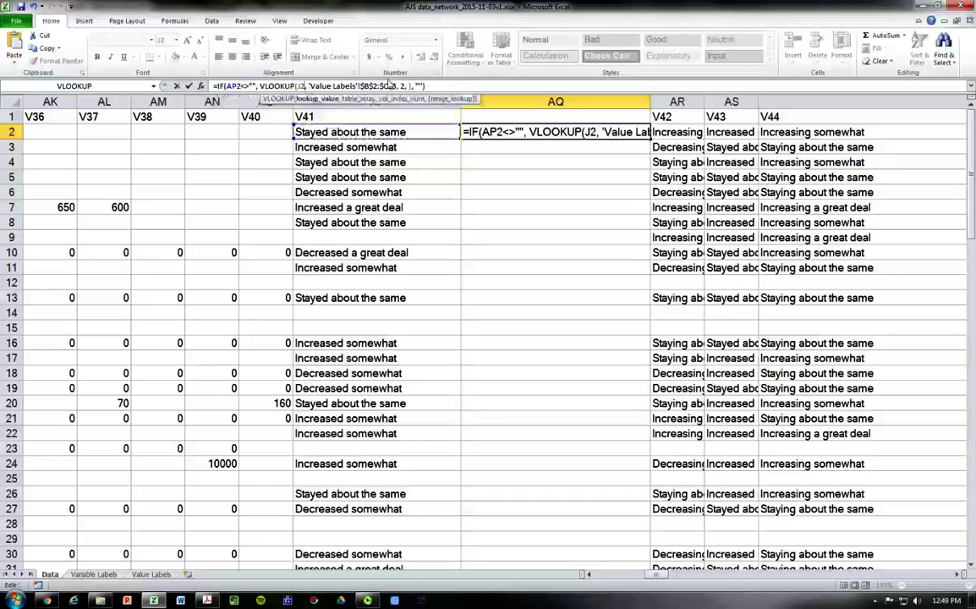
key("BackSpace")
key("BackSpace")
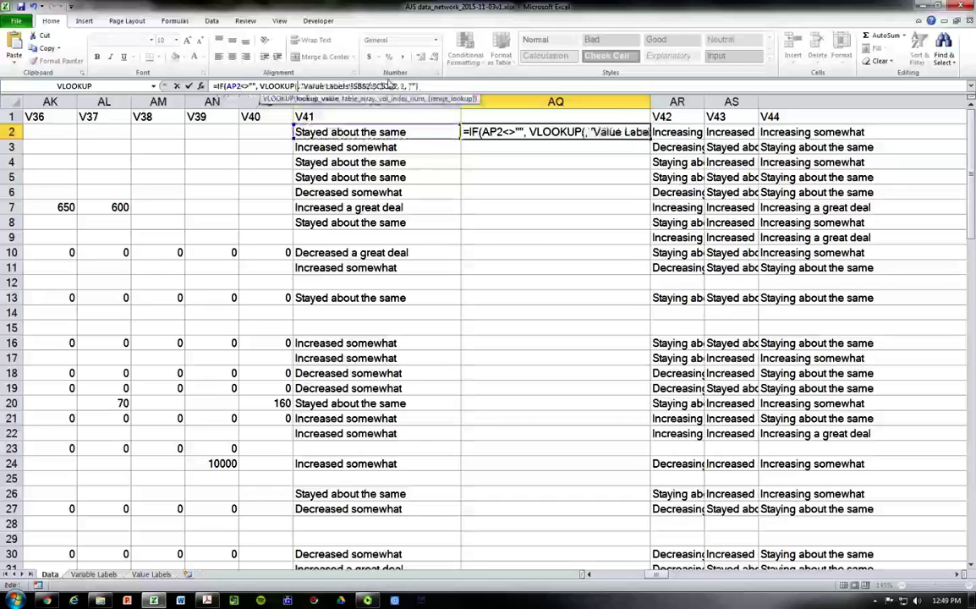
left_click(362, 129)
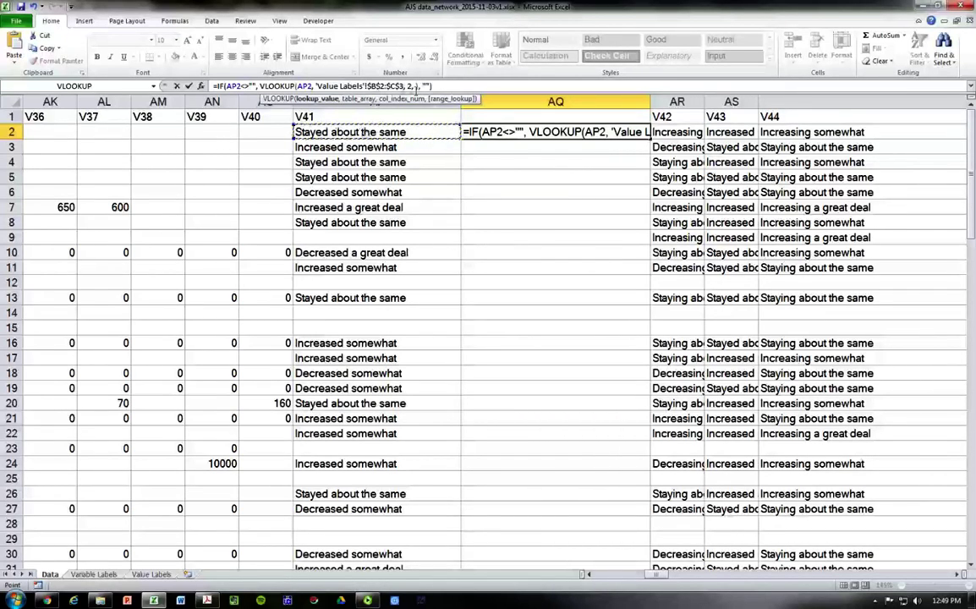
- Replace AQ2's lookup table with the absolute range 'Value Labels'!$B$6:$C$10 and fill the formula down column AQ
left_click(408, 87)
key("shift+Left")
key("shift+Left")
key("shift+Left")
key("shift+Left")
key("shift+Left")
key("shift+Left")
key("shift+Left")
key("shift+Left")
key("shift+Left")
key("shift+Left")
key("shift+Left")
key("shift+Left")
key("shift+Left")
key("shift+Left")
key("shift+Left")
key("shift+Left")
key("shift+Left")
key("shift+Left")
key("shift+Left")
key("shift+Left")
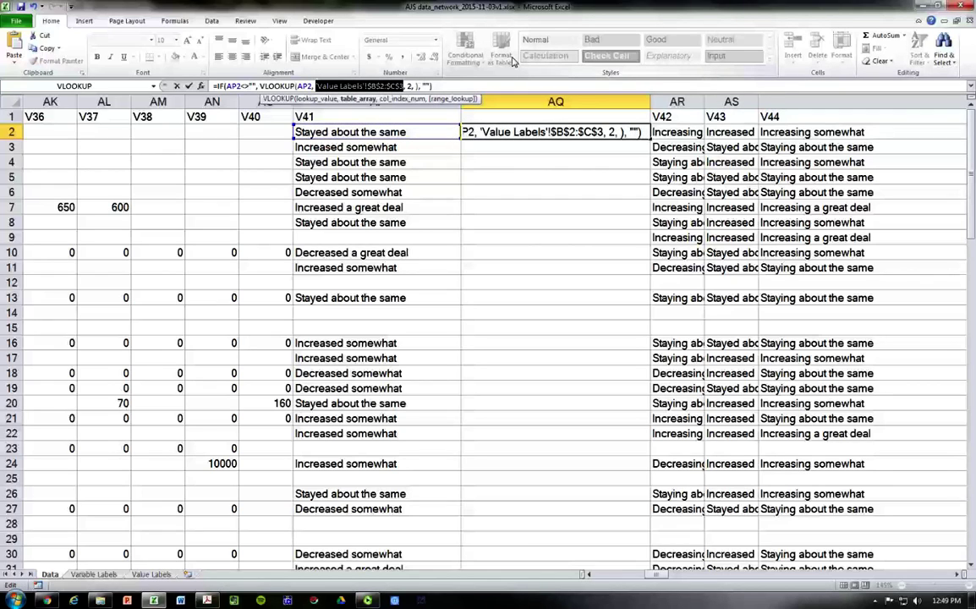
key("BackSpace")
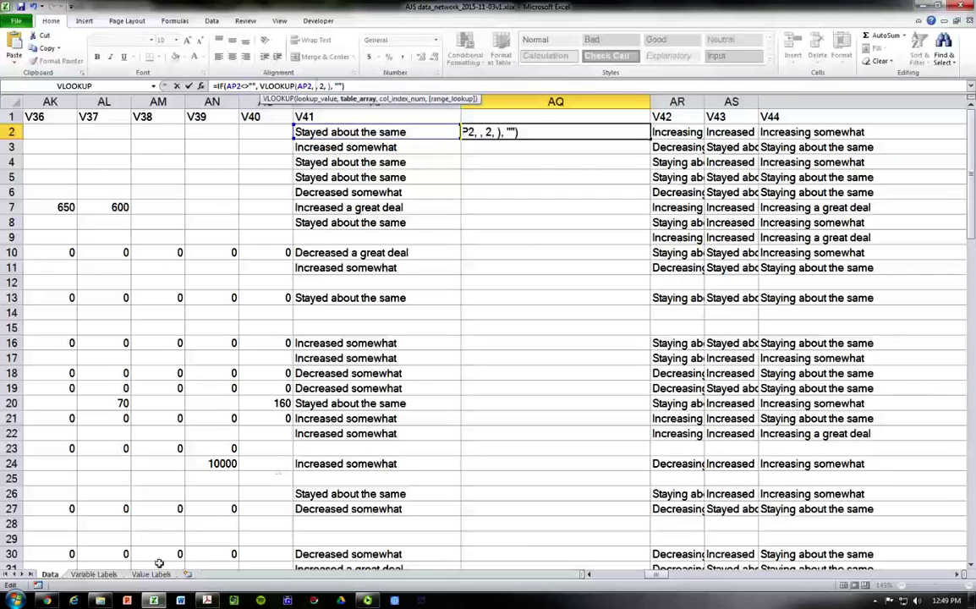
left_click(151, 575)
left_click_drag(211, 179, 319, 230)
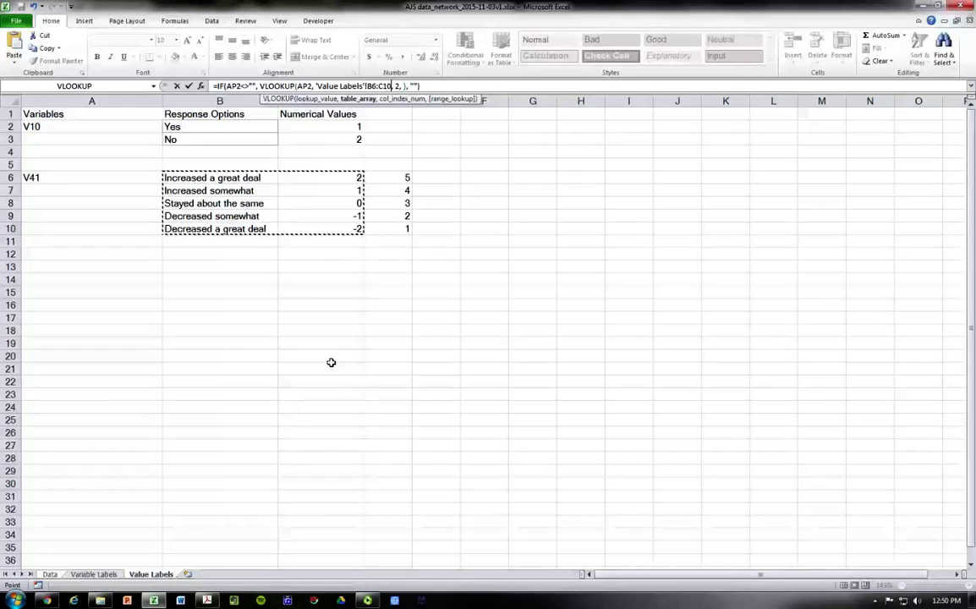
key("F4")
key("Return")
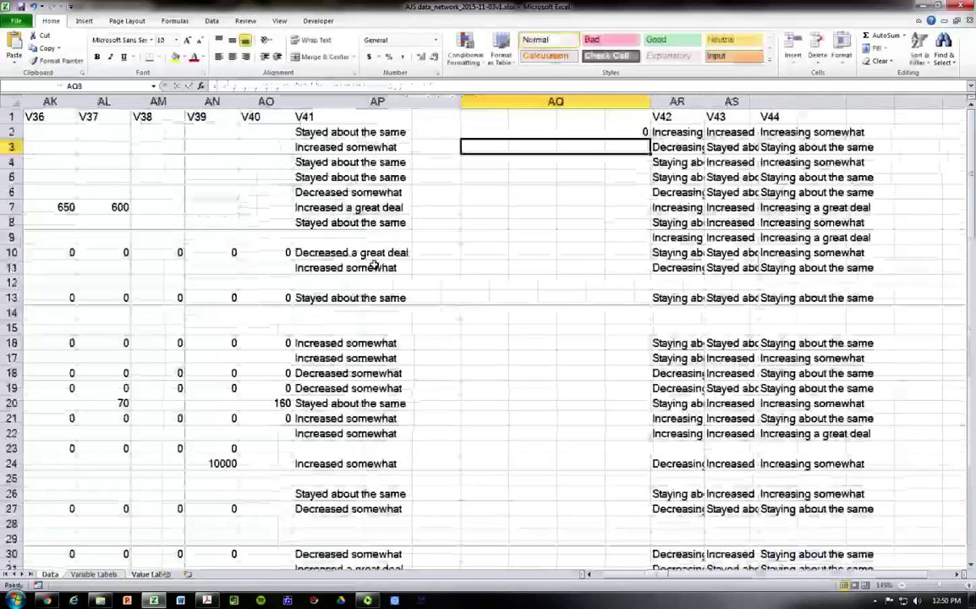
key("Up")
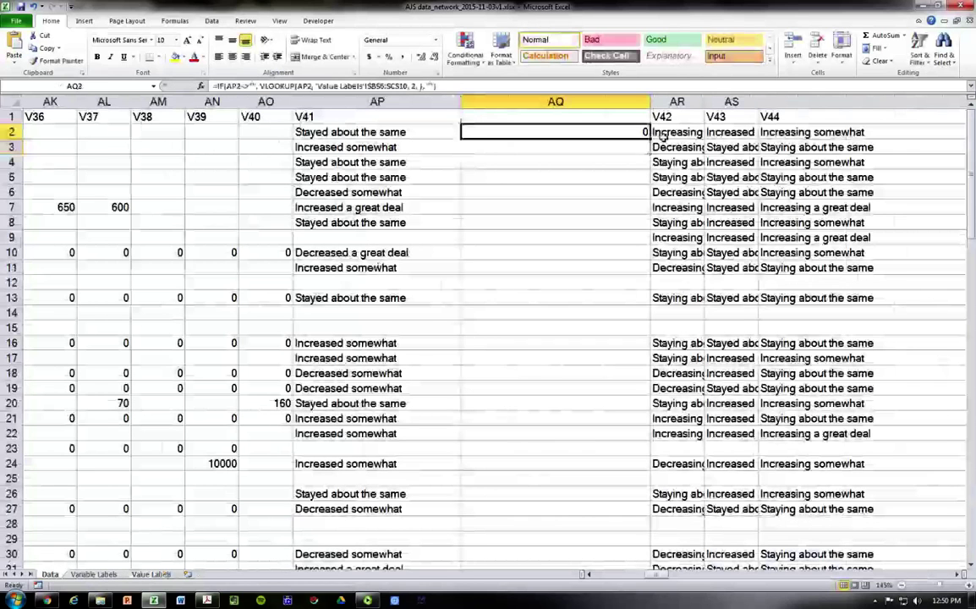
double_click(649, 138)
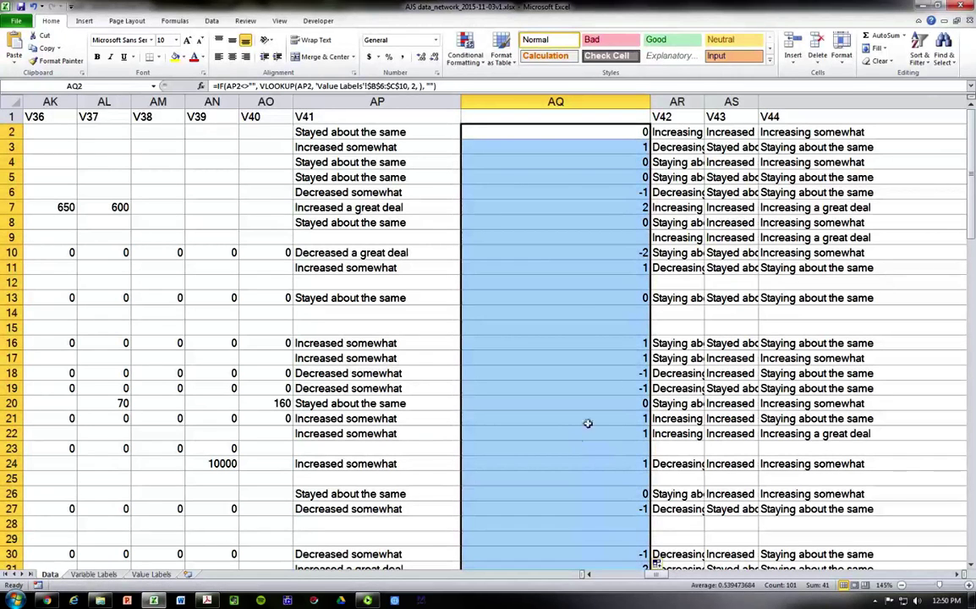
- Check the numeric codes in column AQ, including blank rows, against the V41 text answers in column AP
left_click(541, 238)
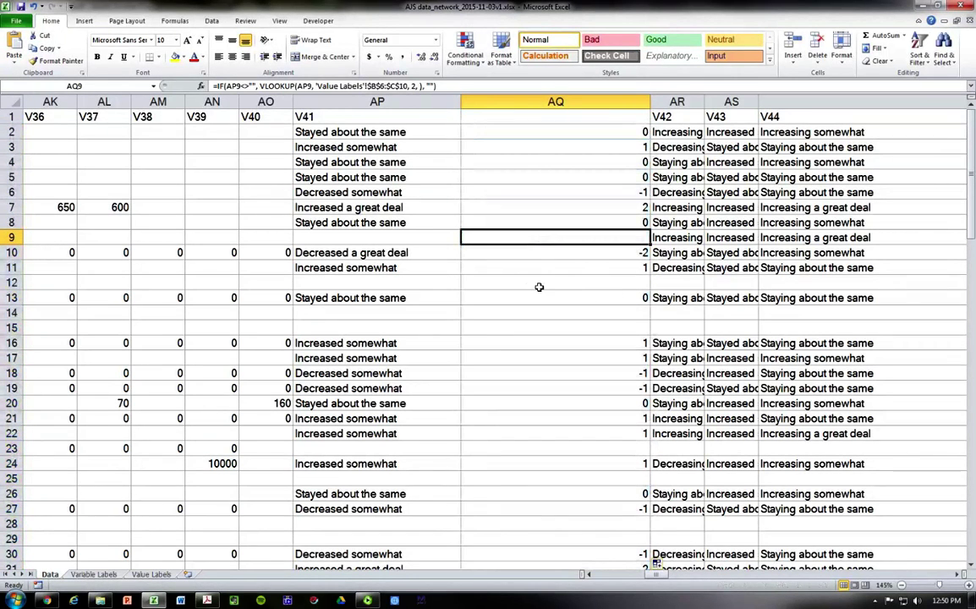
key("Left")
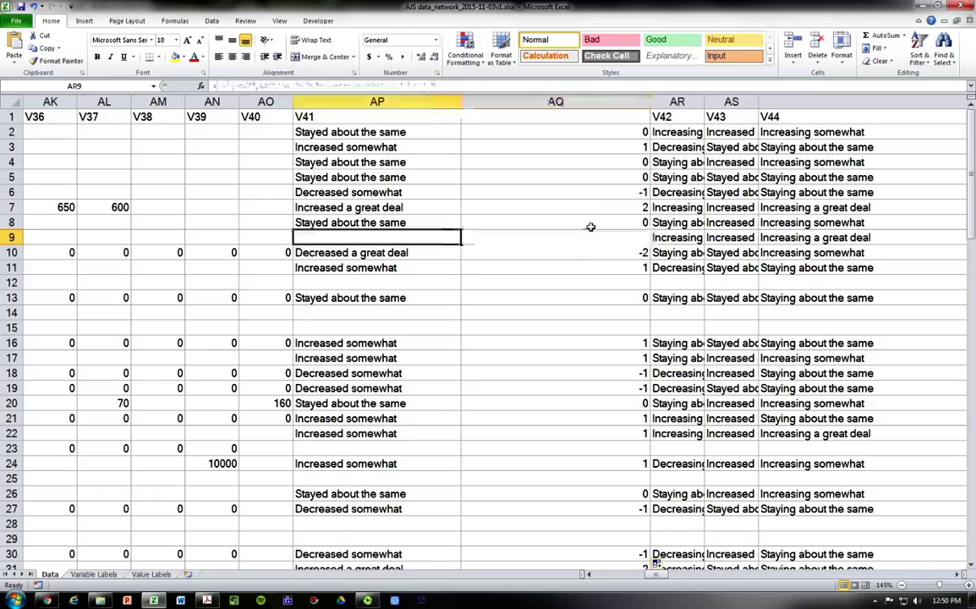
key("Right")
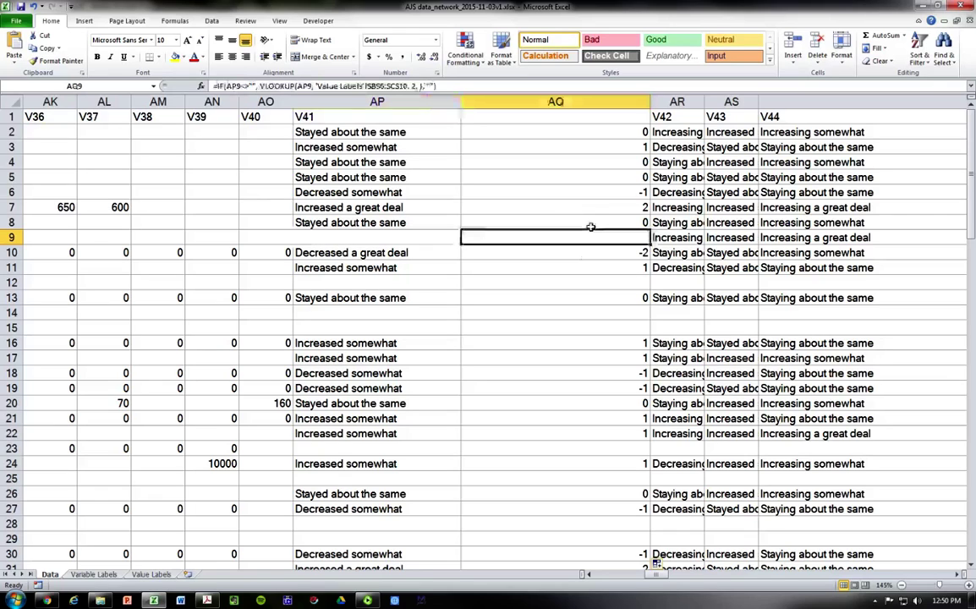
key("Up")
key("Up")
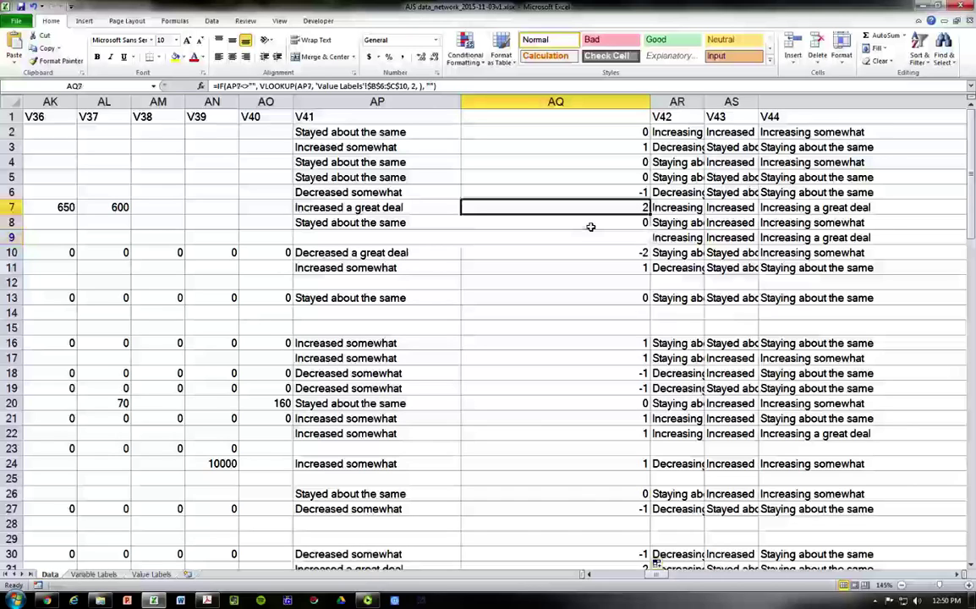
key("Up")
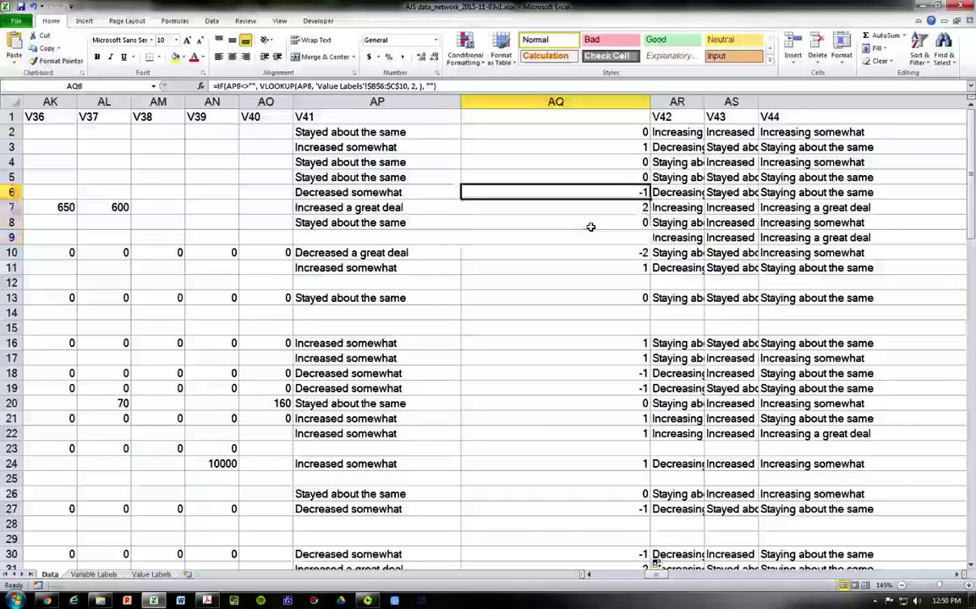
key("Down")
key("Down")
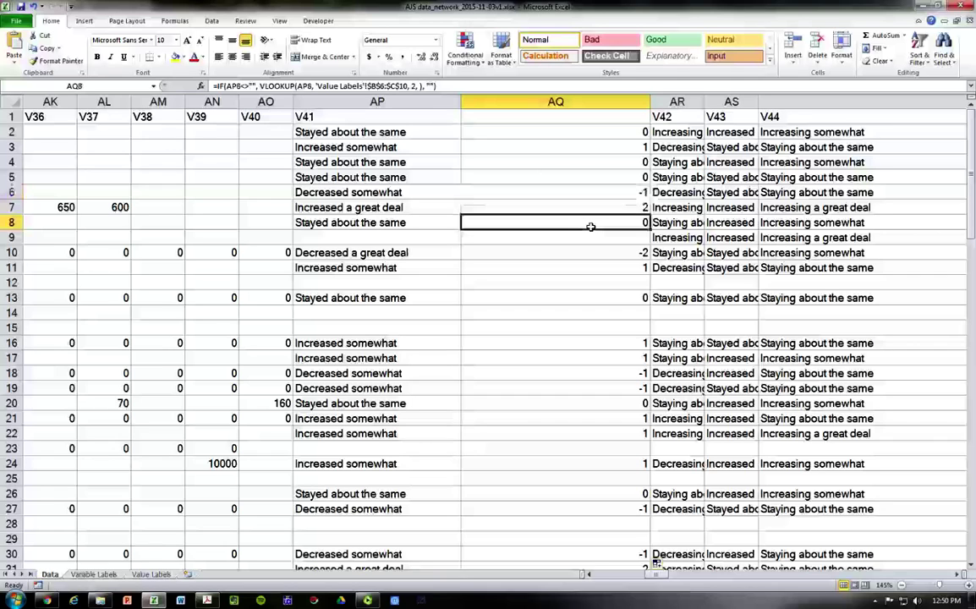
- Widen column AS to read the V43 answers, and change cell A6 of the Value Labels sheet to "V41, V43"
left_click_drag(759, 102, 848, 105)
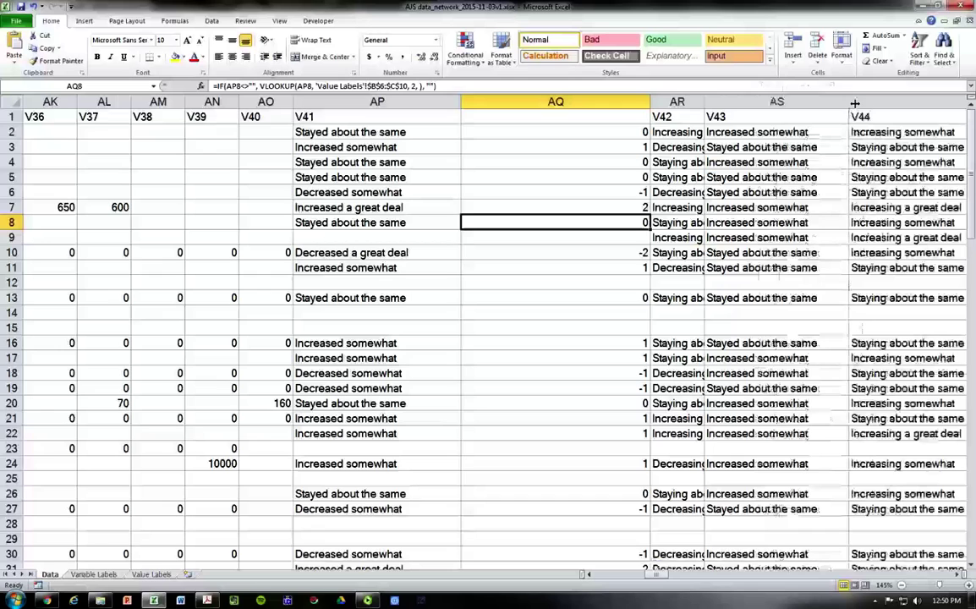
left_click(810, 136)
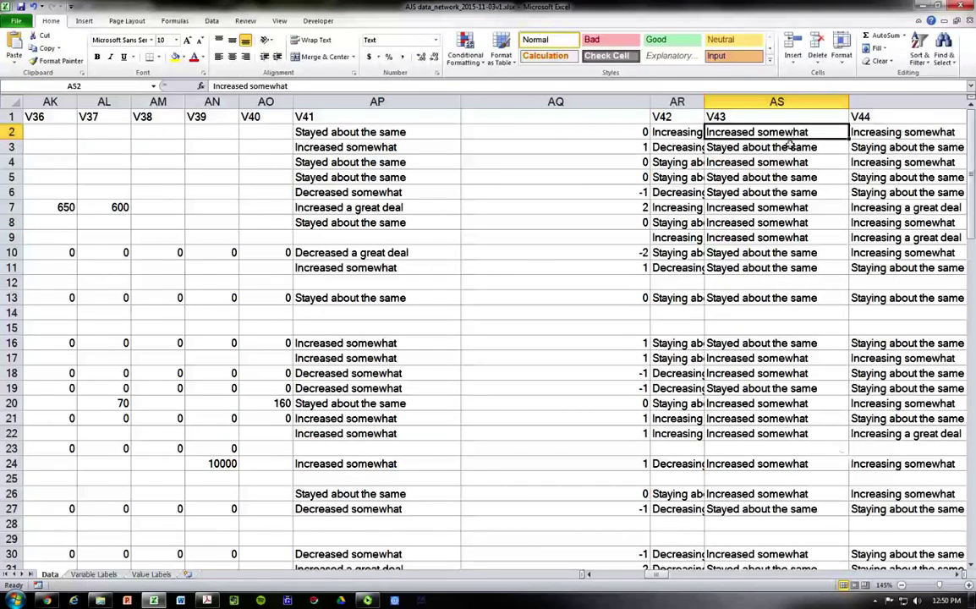
left_click(152, 574)
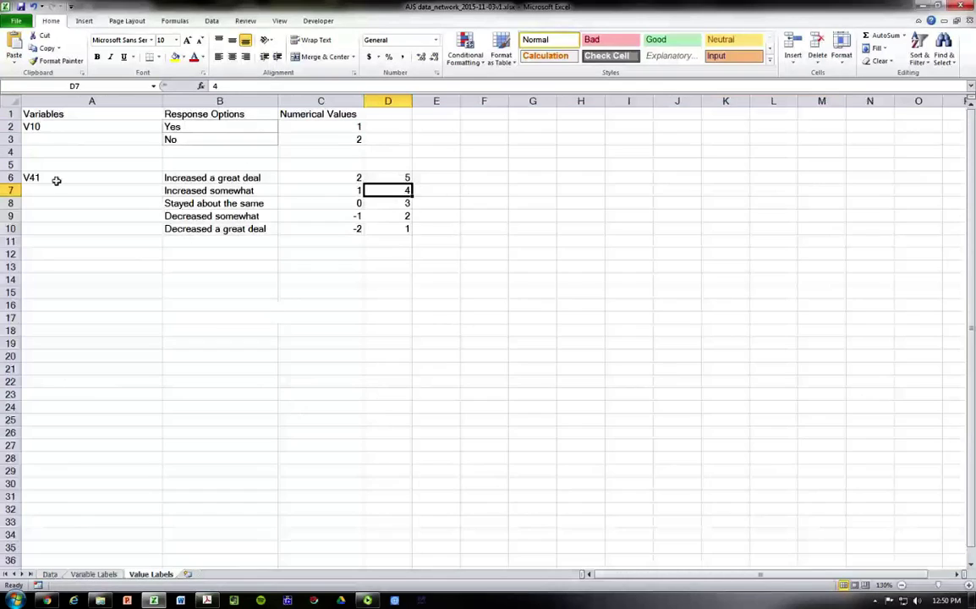
double_click(98, 177)
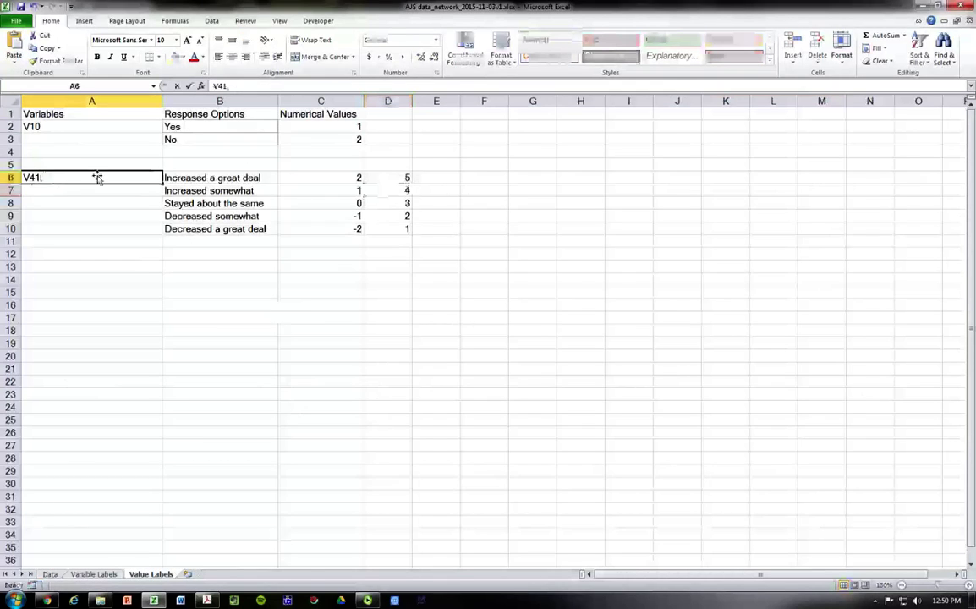
type(", V43")
key("Return")
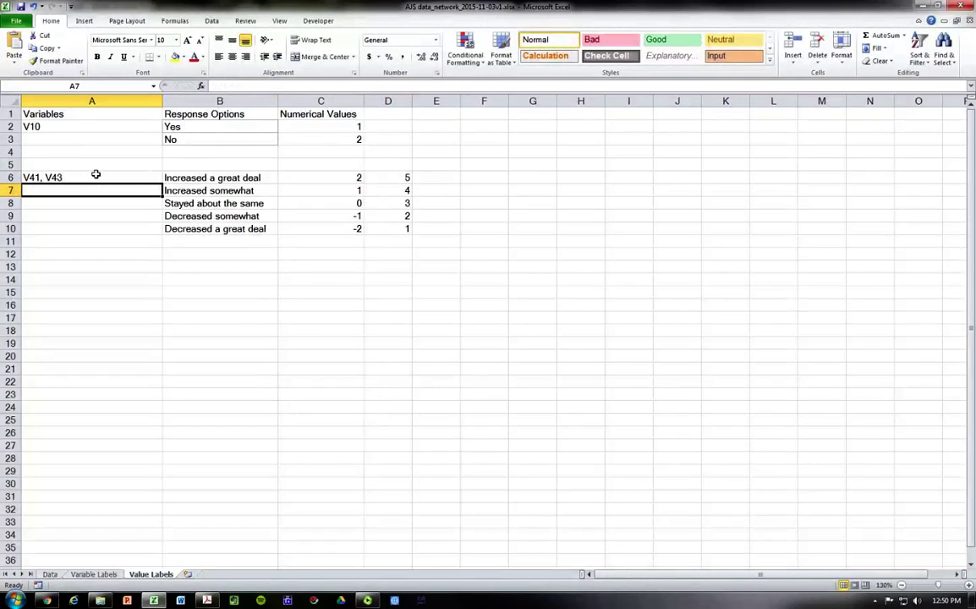
- On the Data sheet, insert a blank column before V44 and enter V43 as its header in AT1
key("ctrl+Page_Up")
key("ctrl+Page_Up")
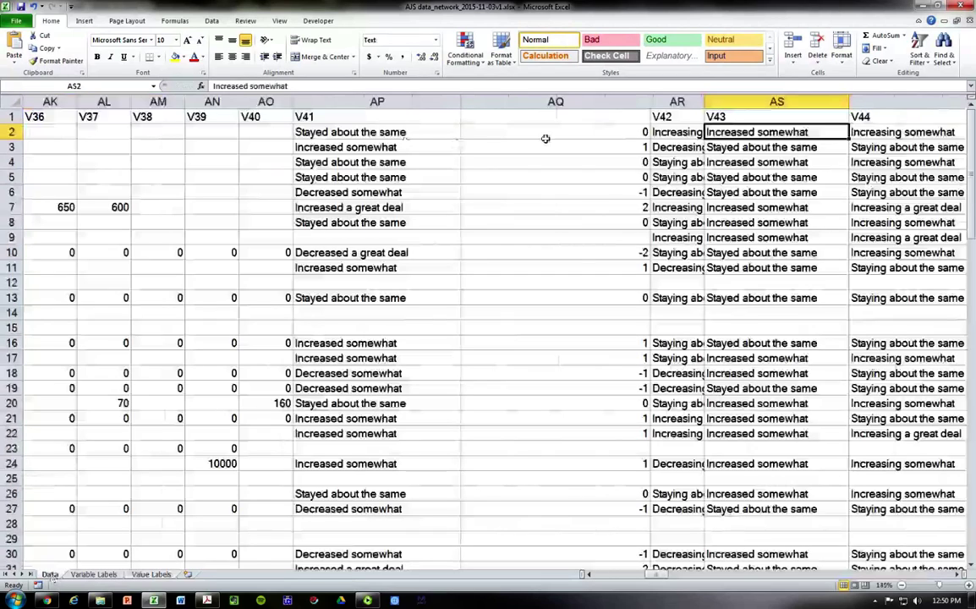
left_click(872, 101)
right_click(870, 103)
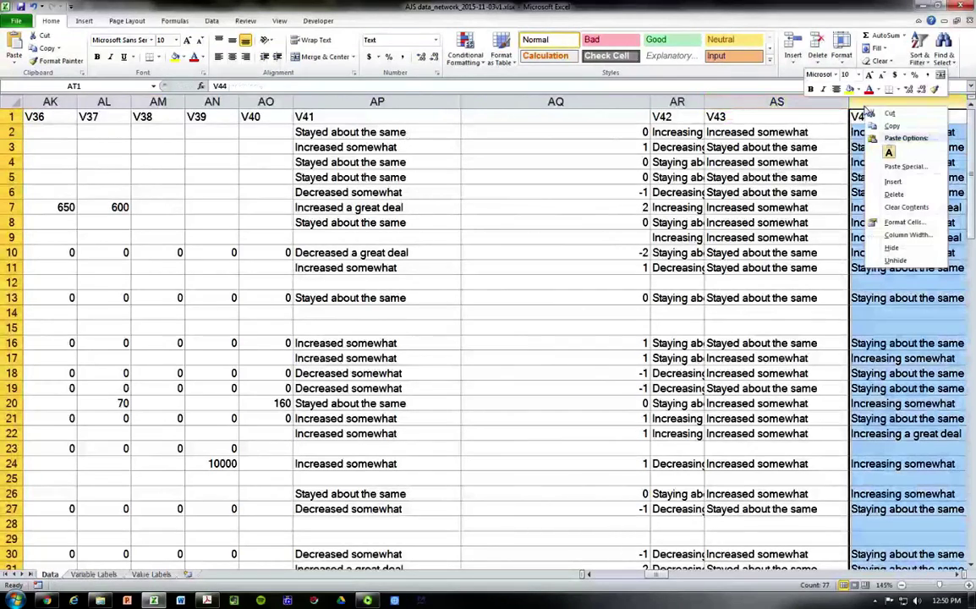
left_click(898, 183)
left_click(264, 117)
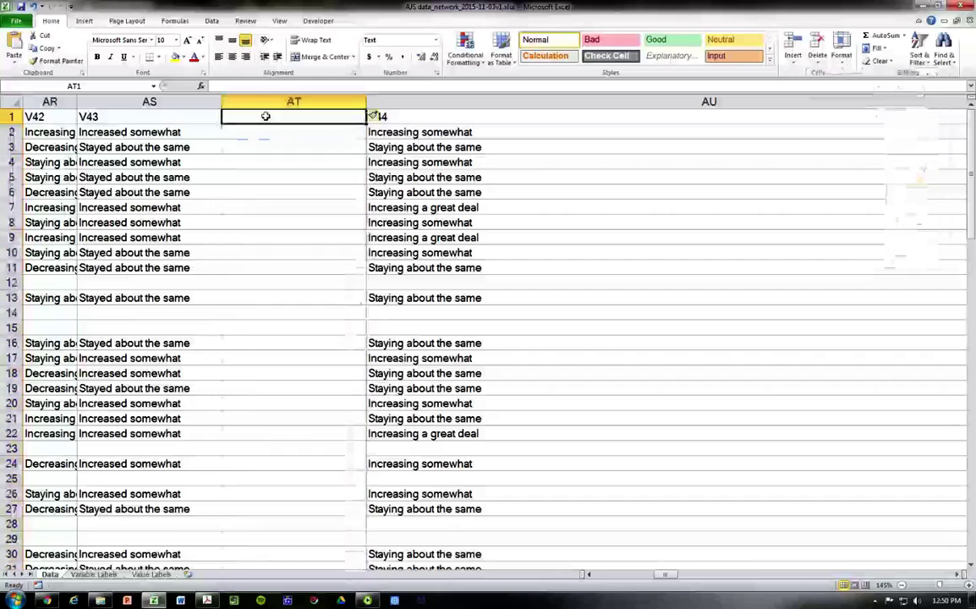
type("V43")
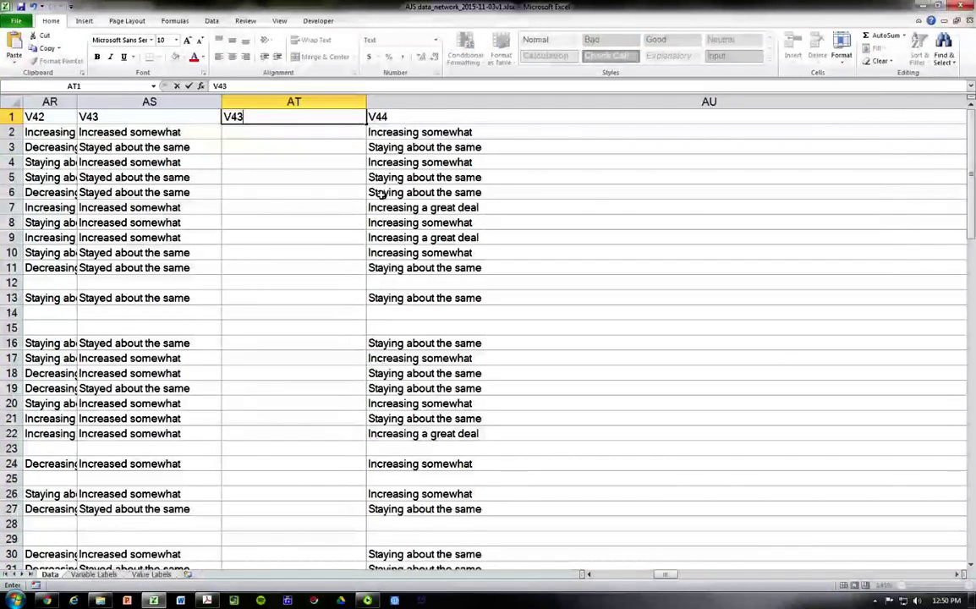
key("Return")
- Copy the lookup formula from AQ2 into AT2 and fill it down column AT for V43
key("Left")
key("Left")
key("Left")
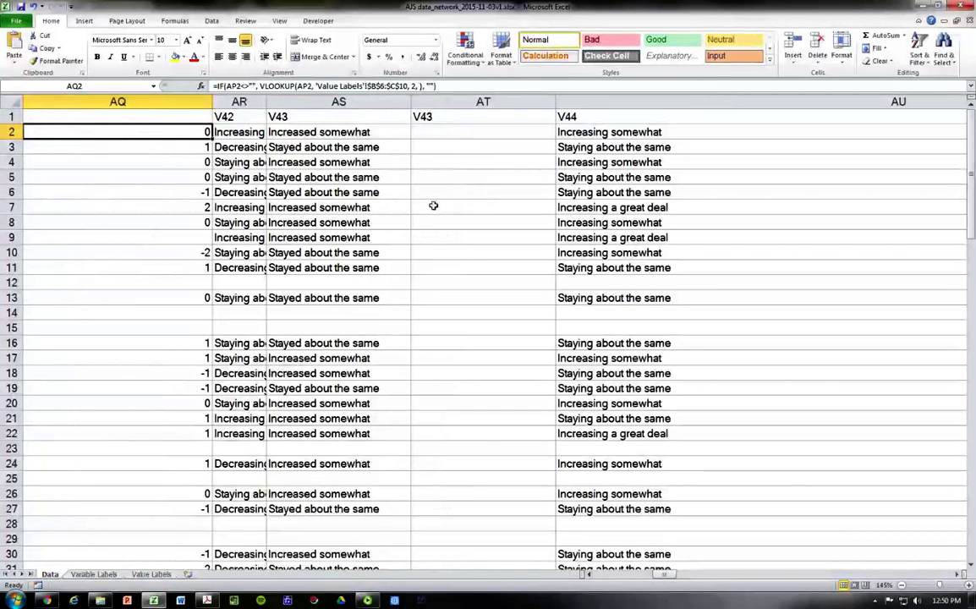
key("ctrl+c")
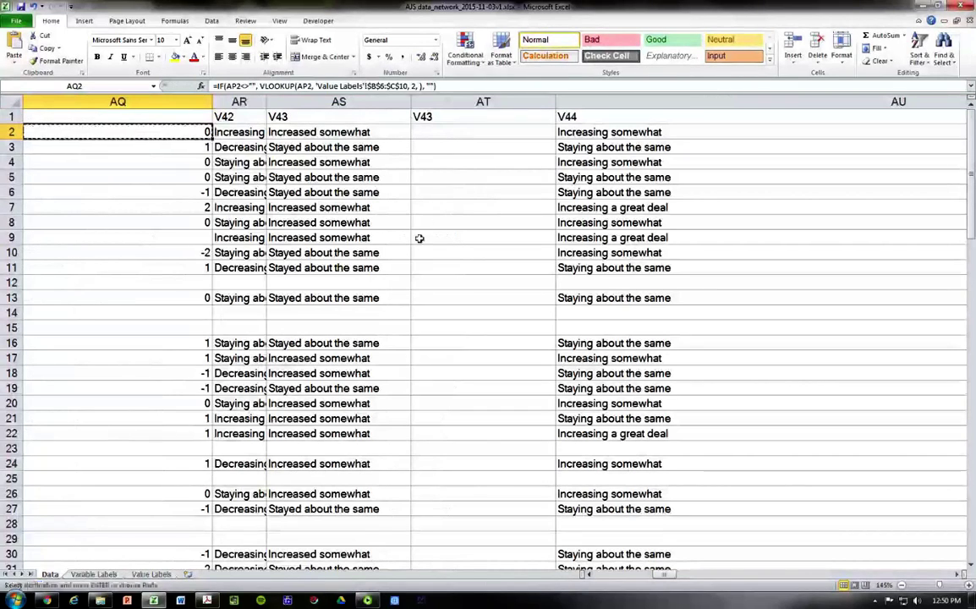
left_click(457, 131)
key("ctrl+v")
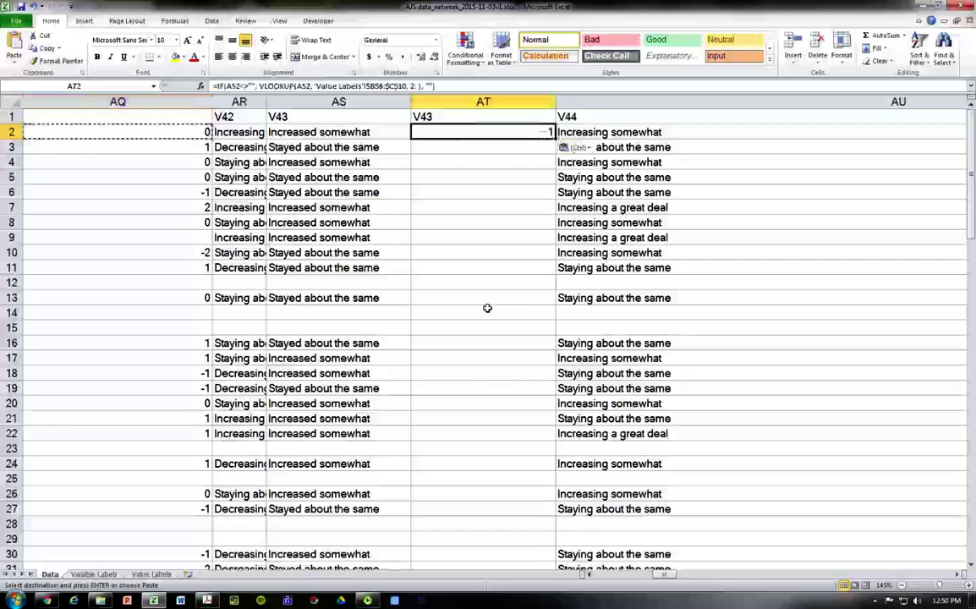
left_click(464, 91)
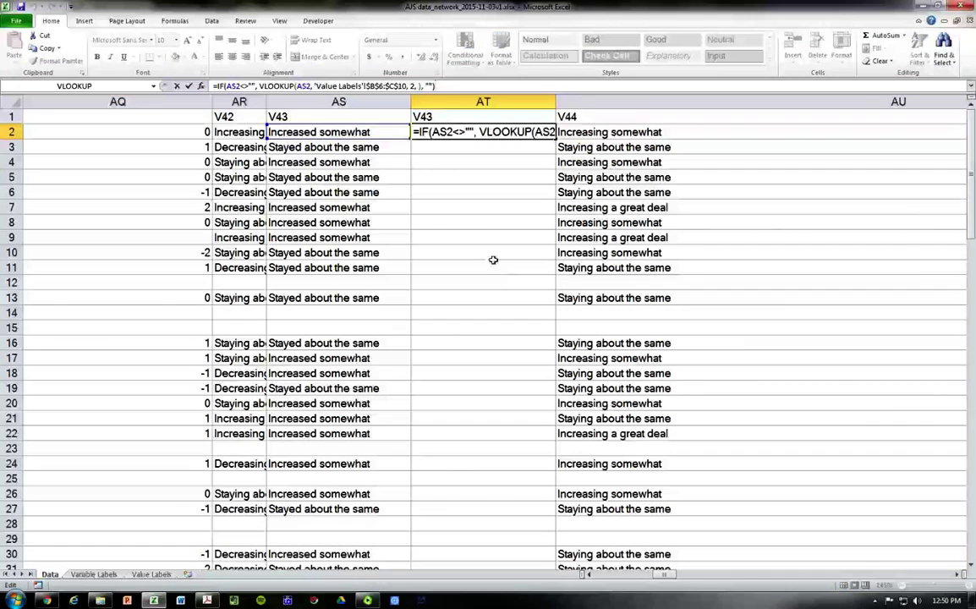
key("Escape")
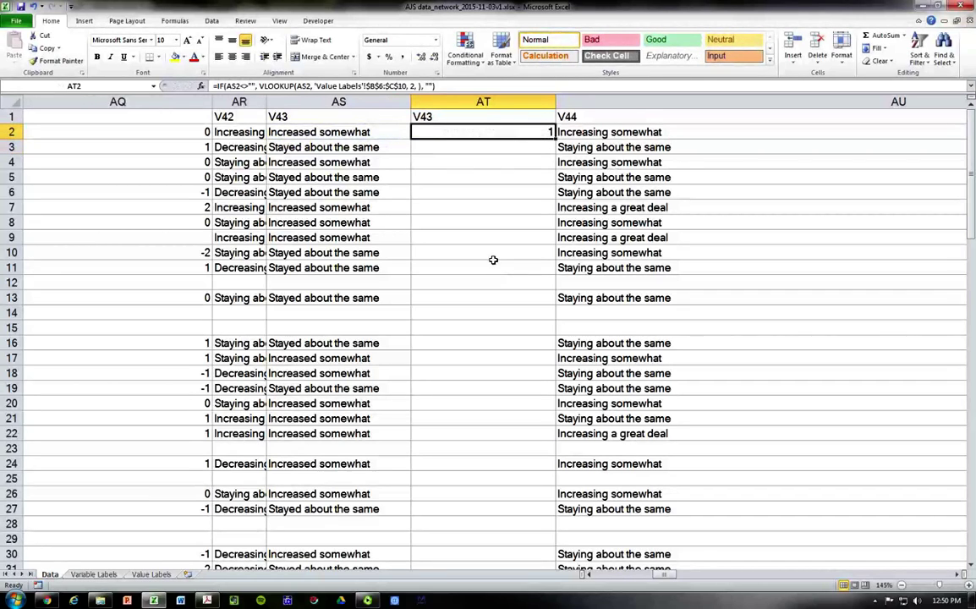
double_click(555, 139)
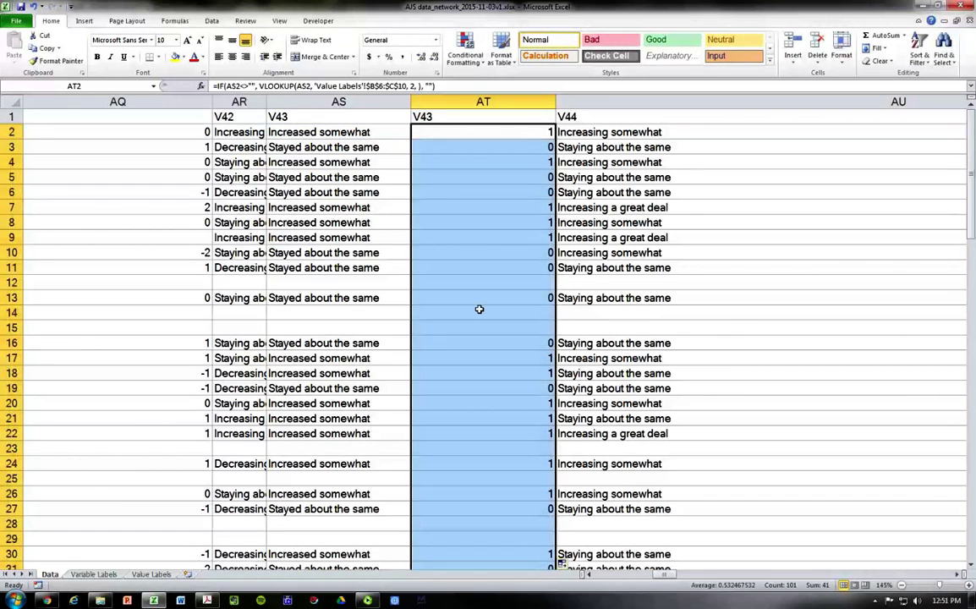
- Check the numeric codes in column AT against the V43 text answers in column AS
scroll(479, 309, "down", 13)
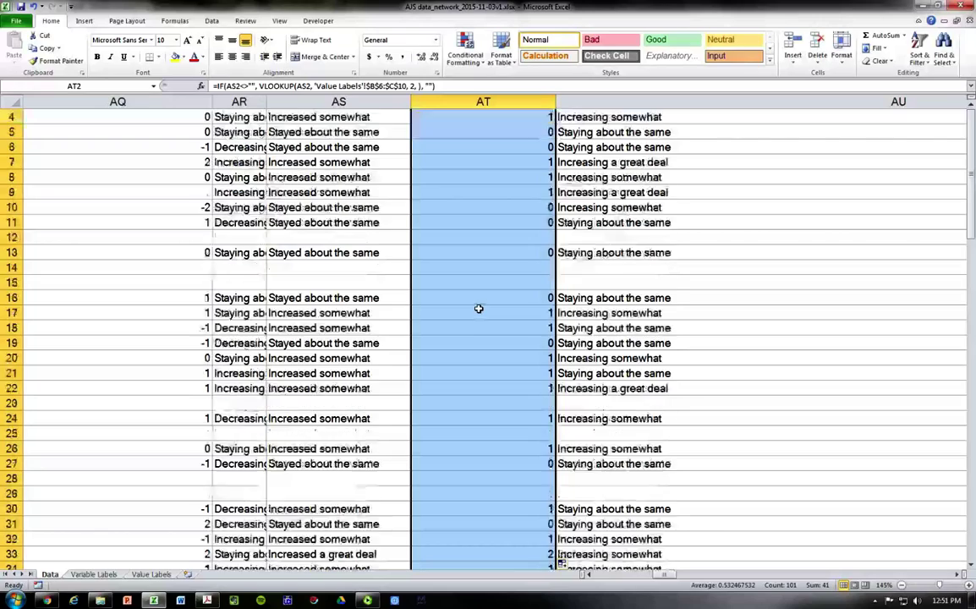
scroll(479, 309, "up", 8)
scroll(479, 308, "up", 5)
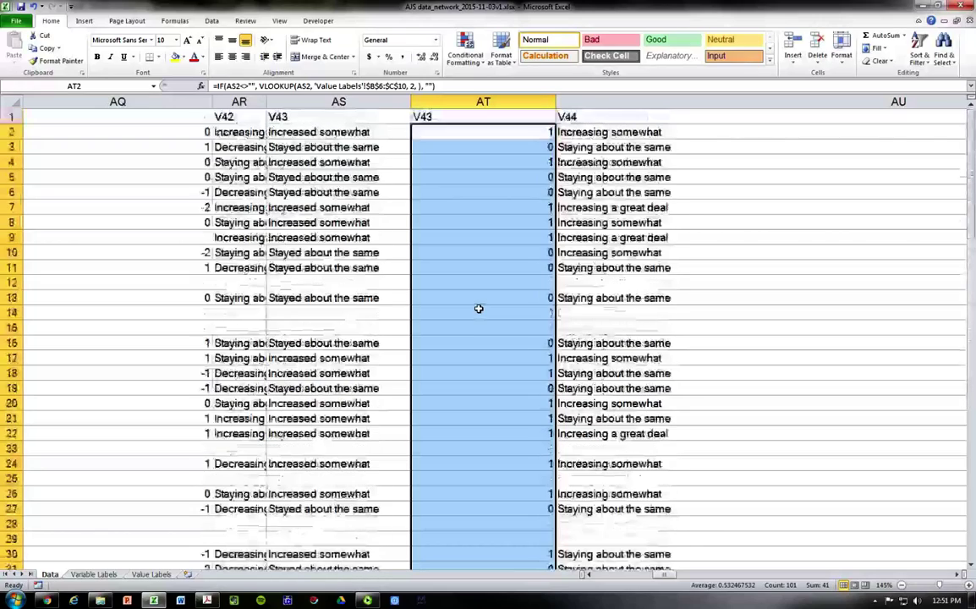
key("Left")
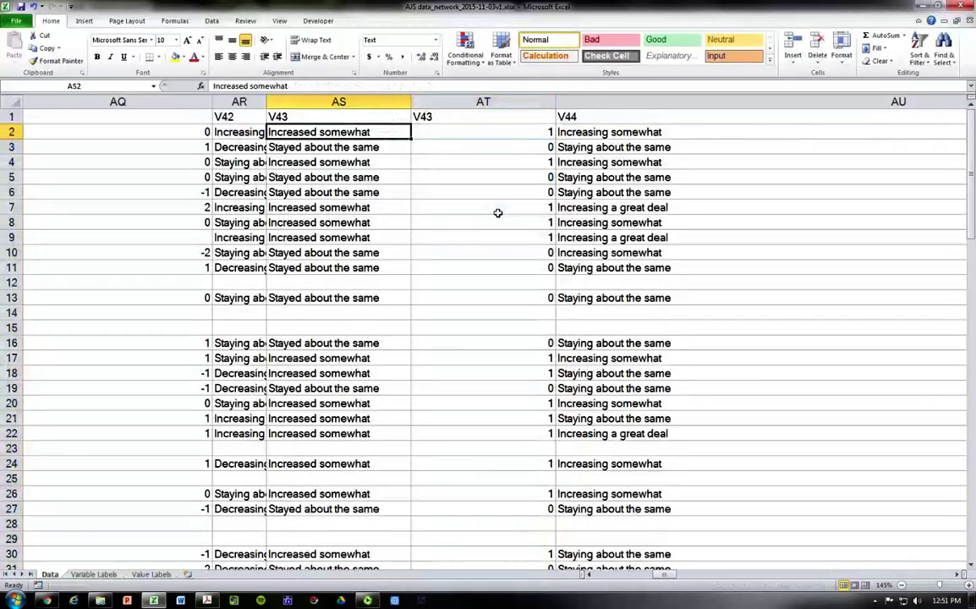
key("Left")
key("Left")
key("Right")
key("Right")
key("Right")
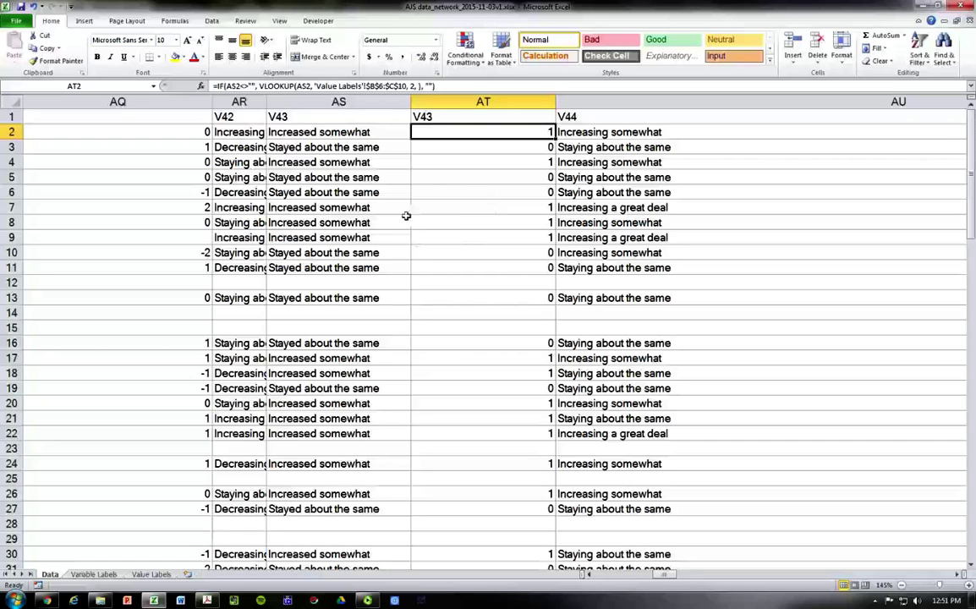
- Replace the lookup formulas in column AT with their plain values and check the contents of AT2
left_click(432, 118)
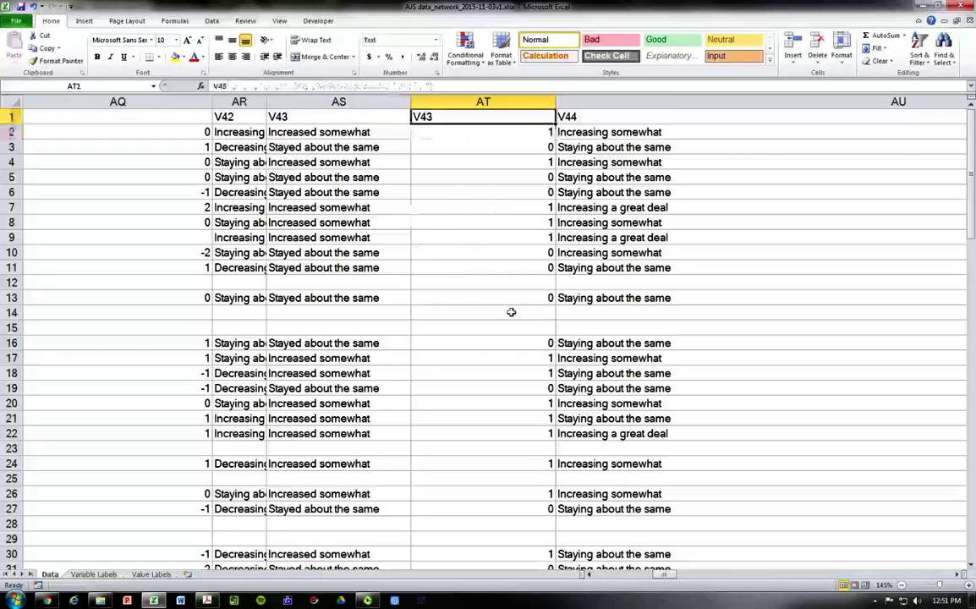
key("ctrl+shift+Down")
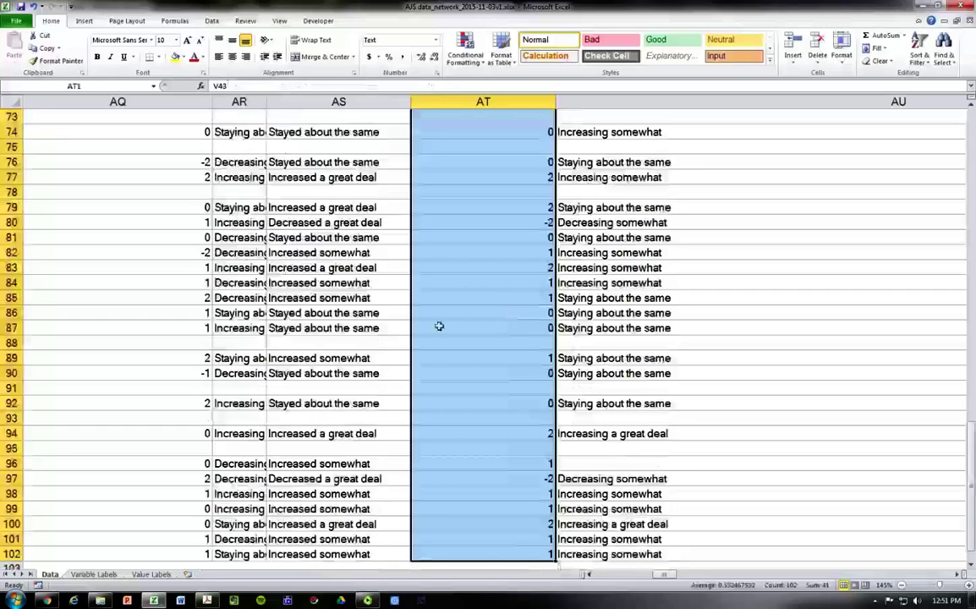
scroll(438, 327, "up", 20)
right_click(512, 111)
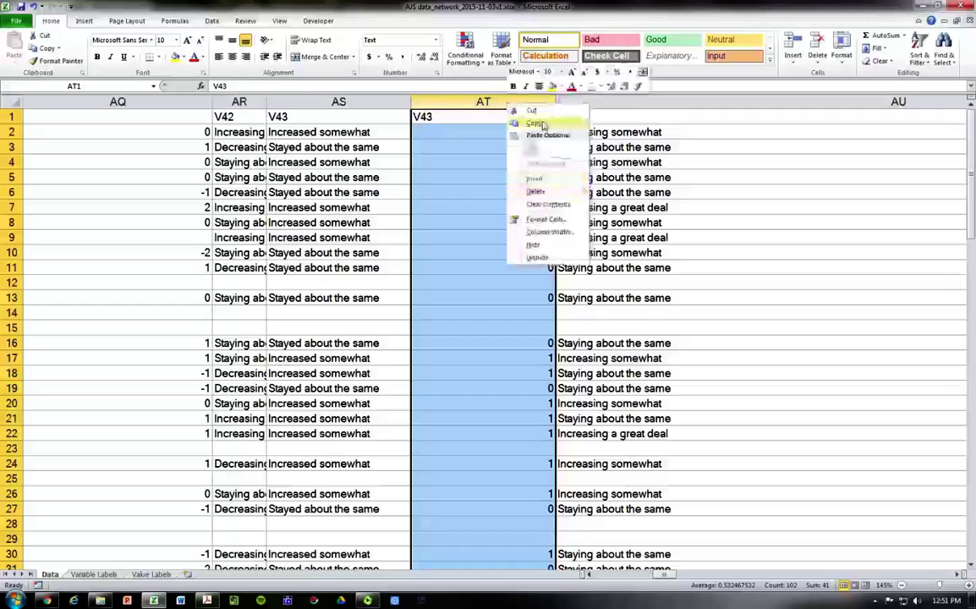
left_click(543, 125)
right_click(466, 125)
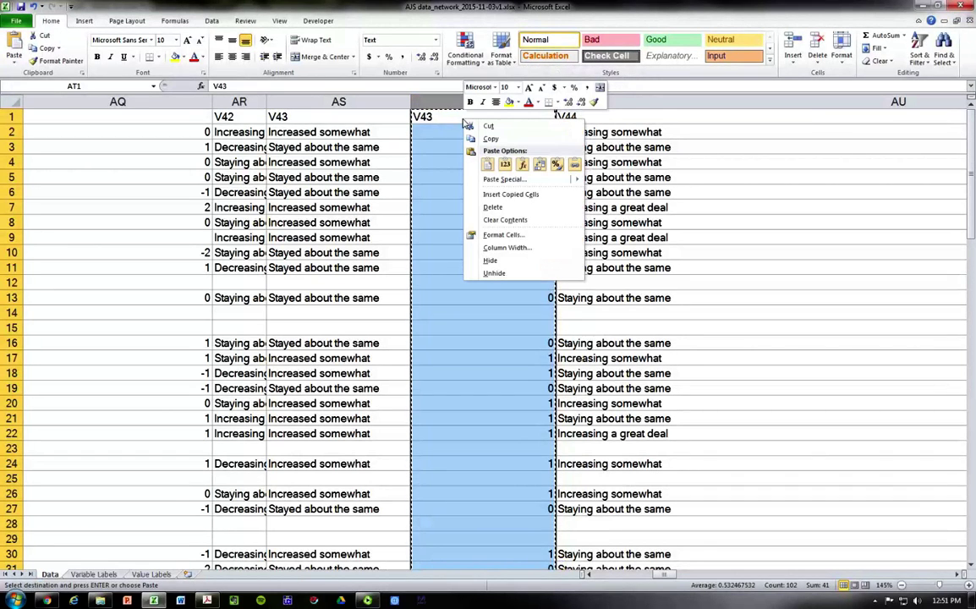
mouse_move(514, 175)
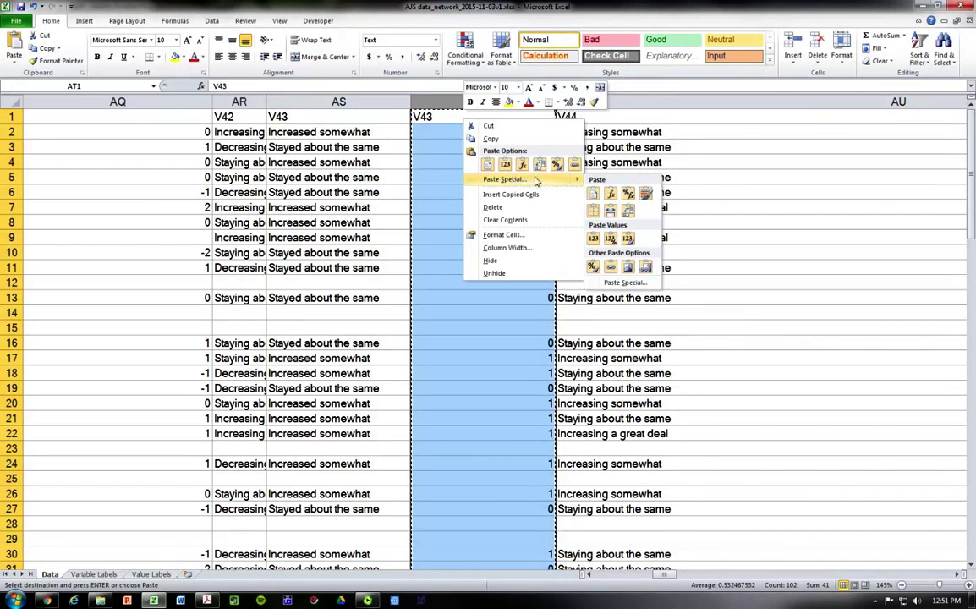
left_click(506, 166)
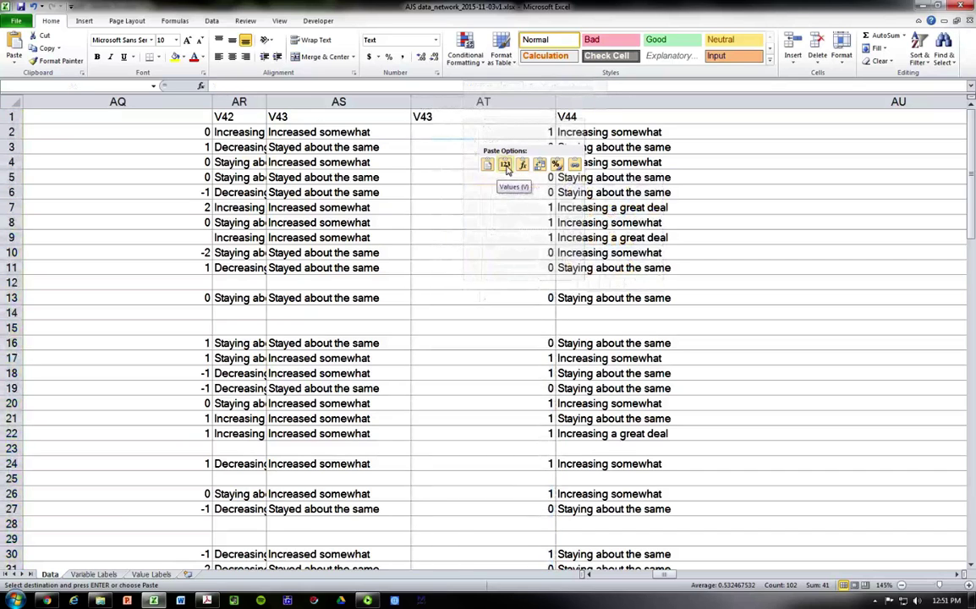
left_click(531, 135)
left_click(263, 92)
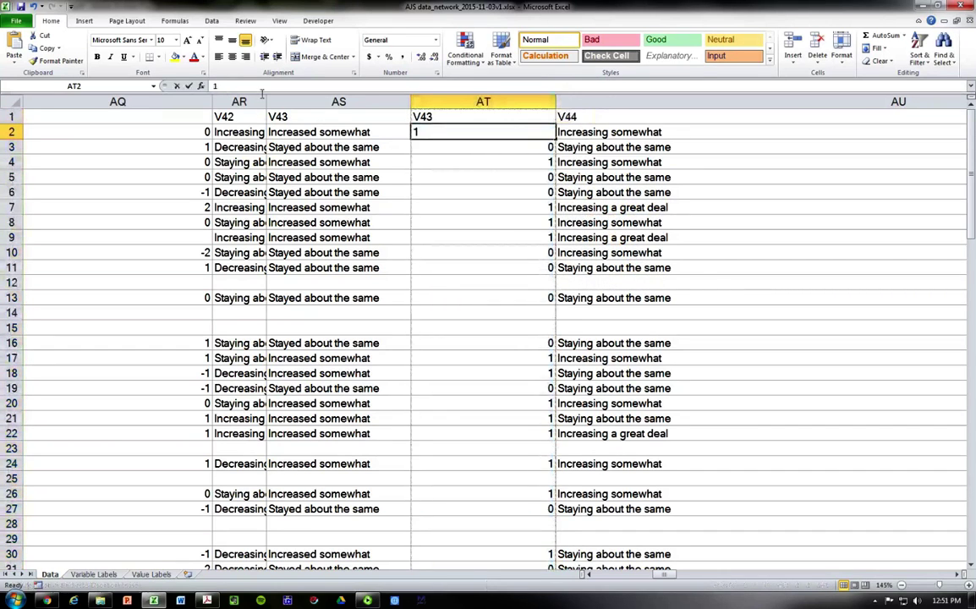
key("Return")
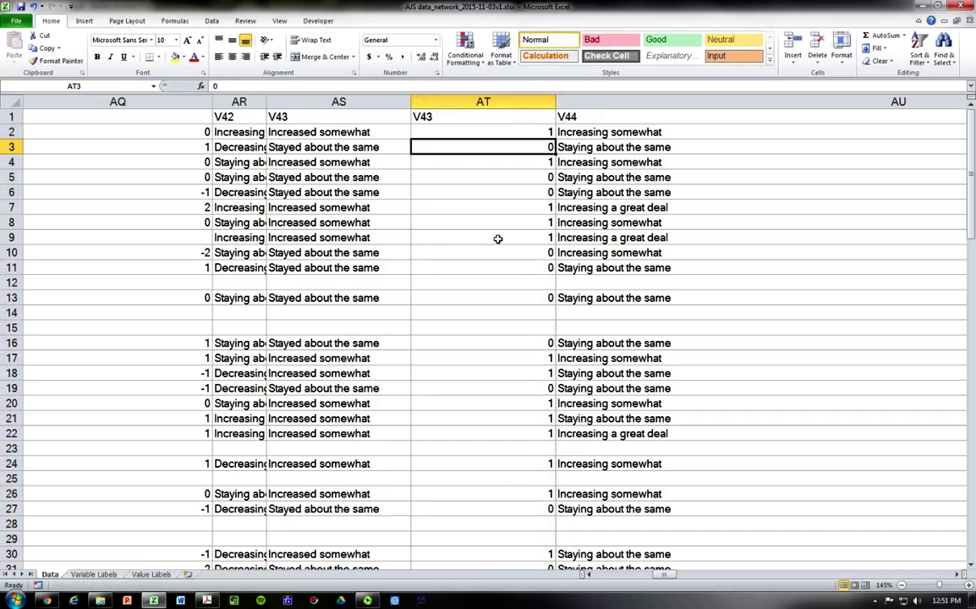
- Delete the original V43 text column AS, keeping the numeric V43 column
key("Up")
key("Left")
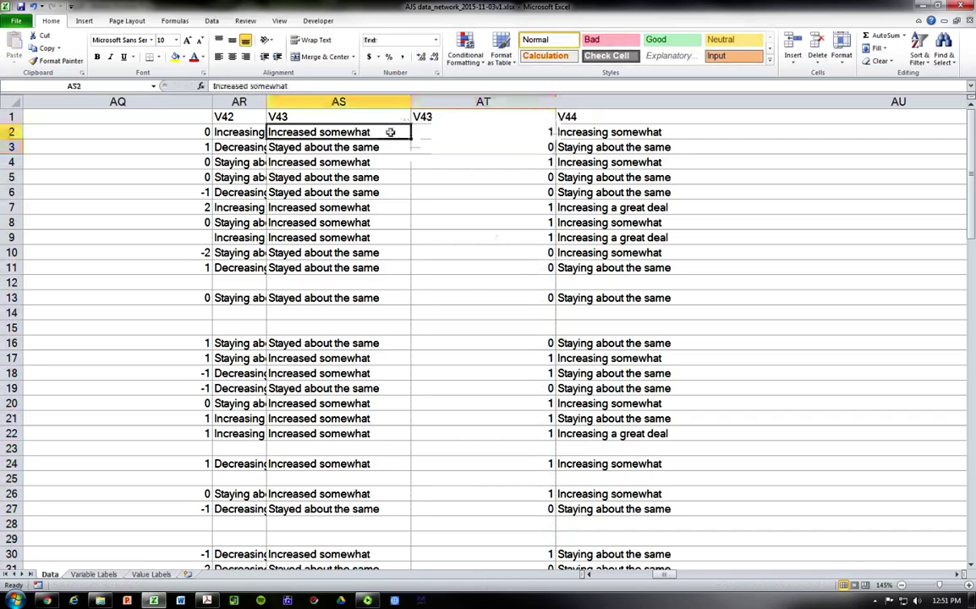
left_click(312, 103)
right_click(312, 103)
left_click(373, 195)
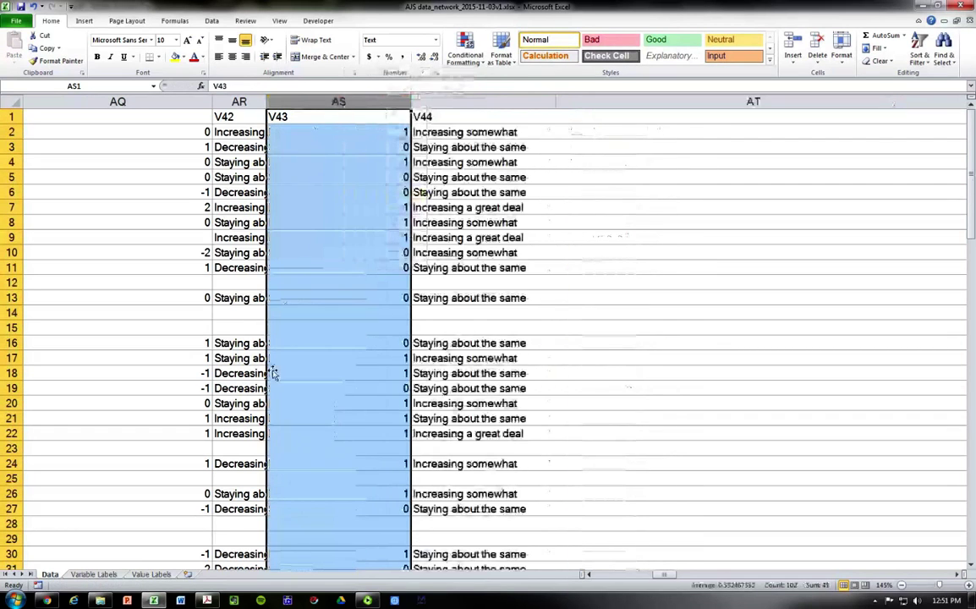
left_click(307, 136)
- Enter V41 as the header of the numeric code column in AQ1
left_click(173, 136)
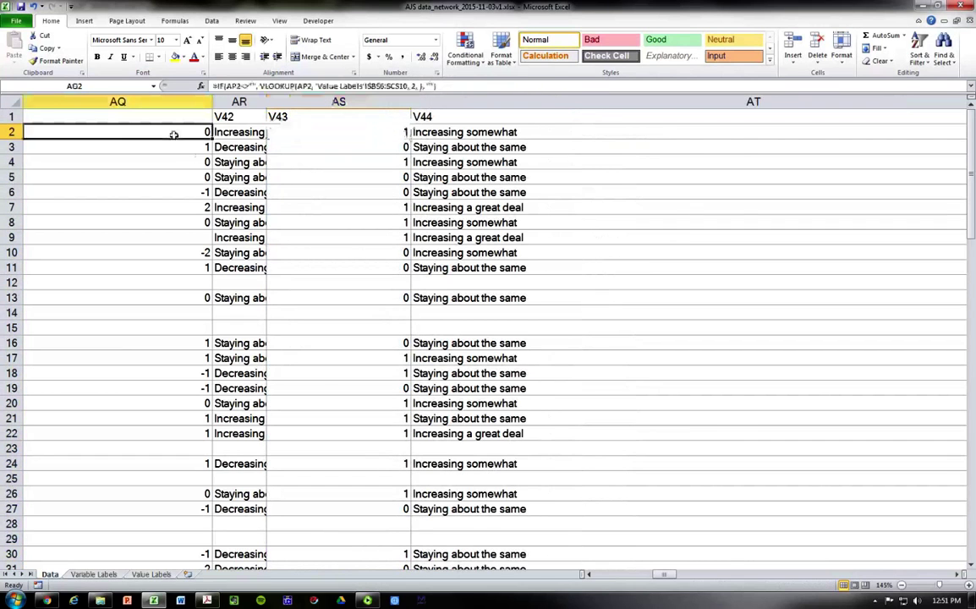
key("Up")
key("Left")
key("Left")
key("Right")
key("Right")
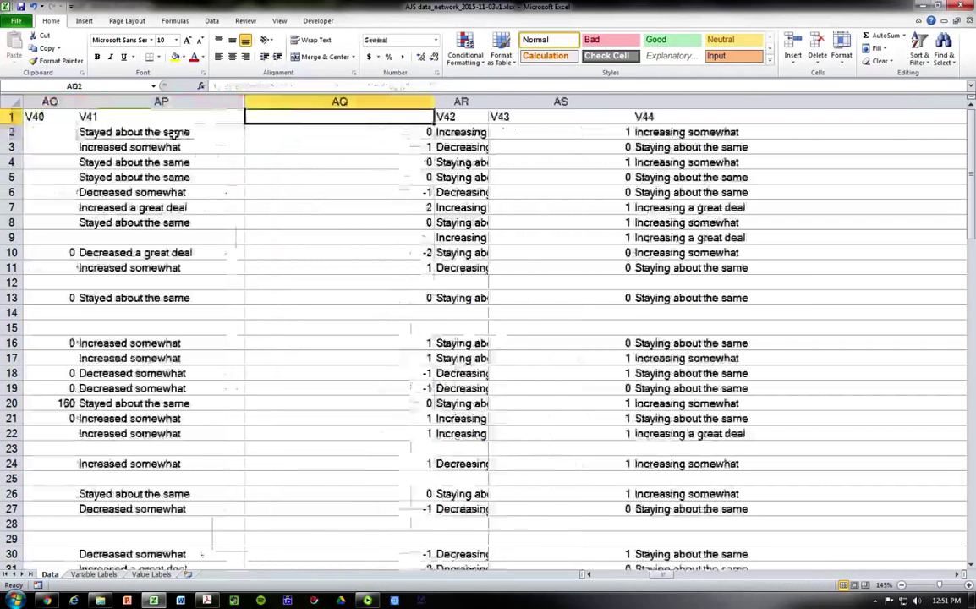
type("V41")
key("Return")
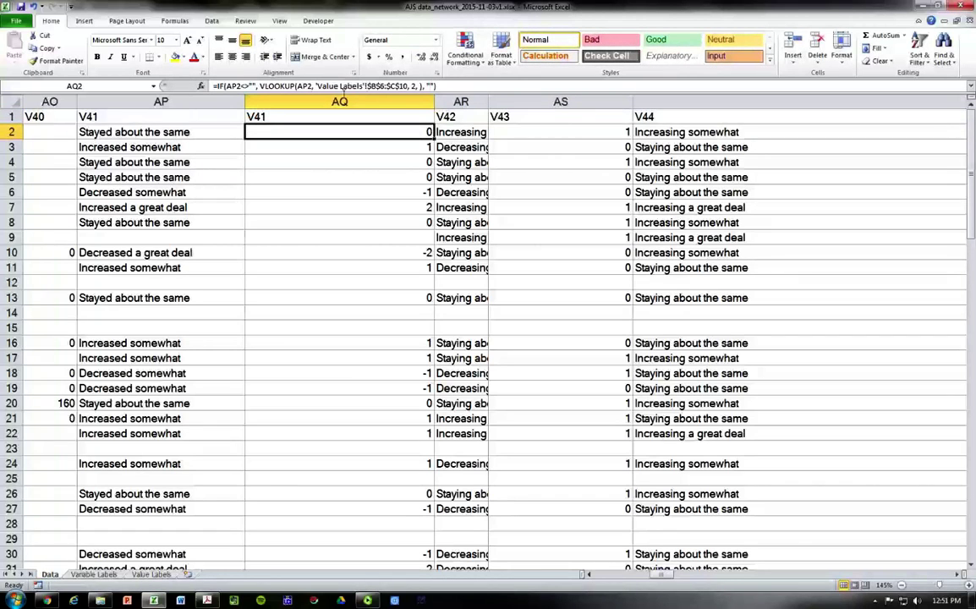
- Copy column AQ and paste it over itself as values only
left_click(343, 102)
key("ctrl+c")
left_click(340, 118)
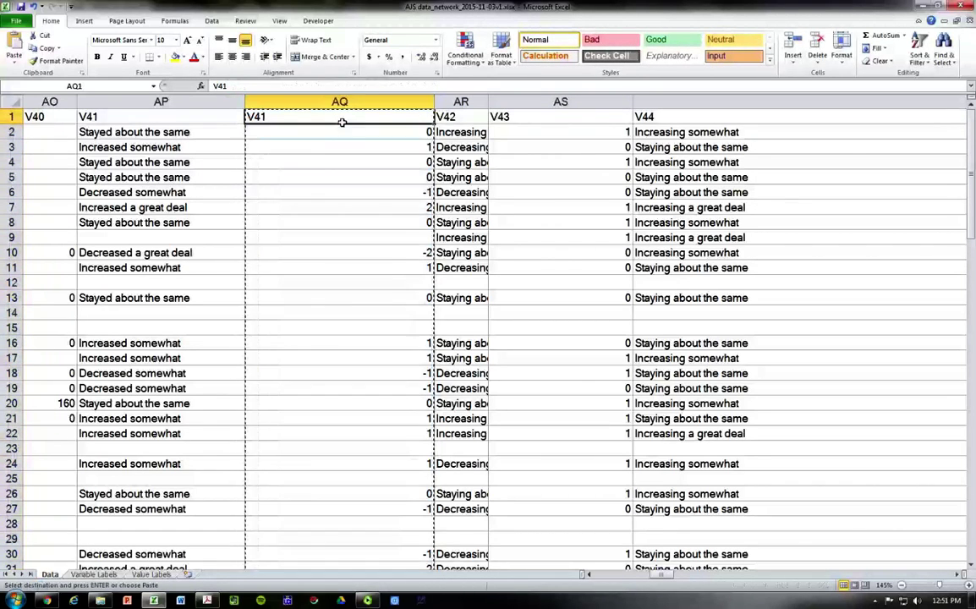
right_click(339, 119)
left_click(381, 165)
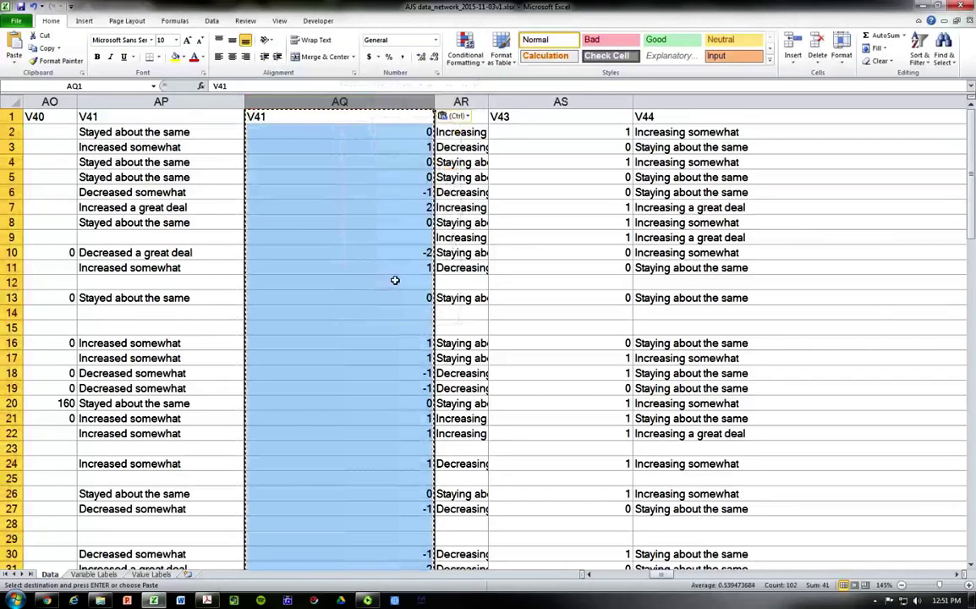
- Delete the original V41 text column AP, keeping the numeric V41 column
left_click(220, 102)
right_click(218, 103)
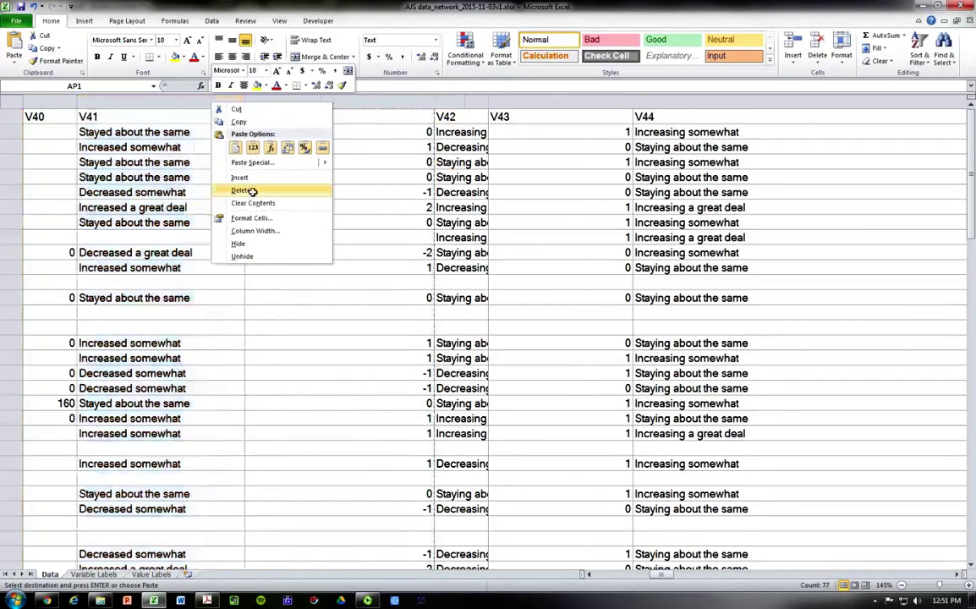
left_click(247, 190)
left_click(230, 147)
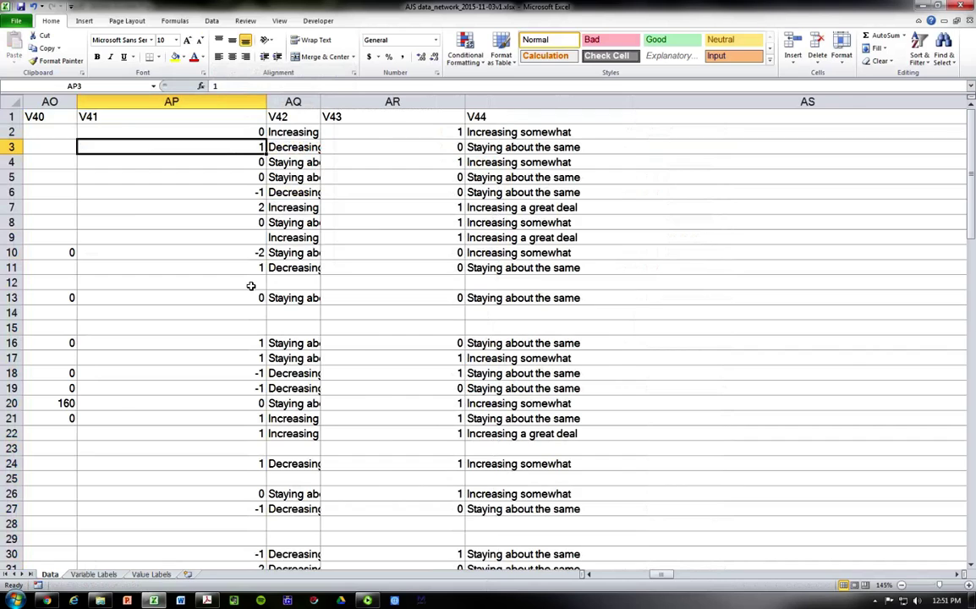
- Review the recoded V41 and V43 columns alongside the neighbouring V42 and V44 columns
key("Left")
key("Left")
key("Right")
key("Right")
key("Right")
key("Right")
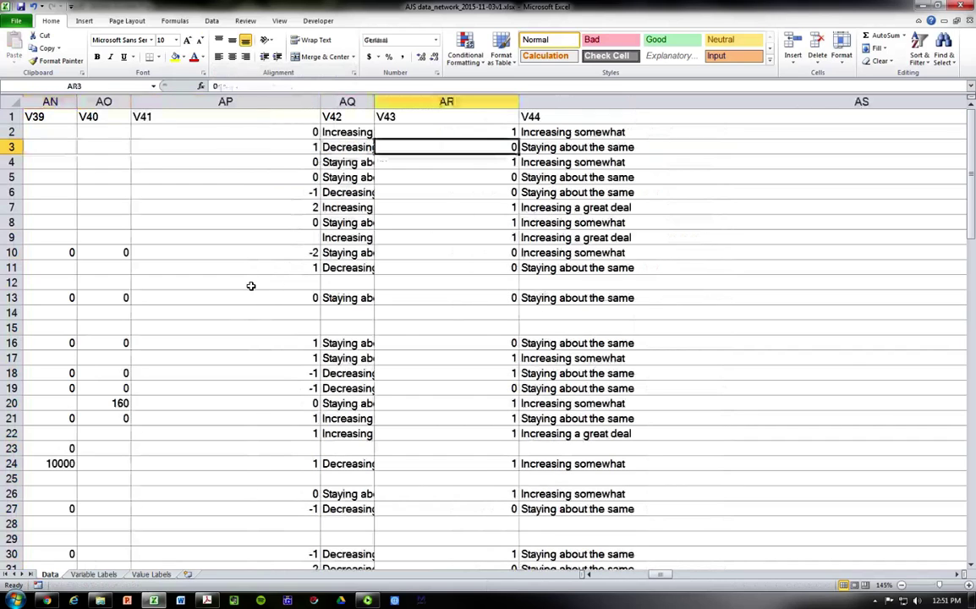
left_click(717, 183)
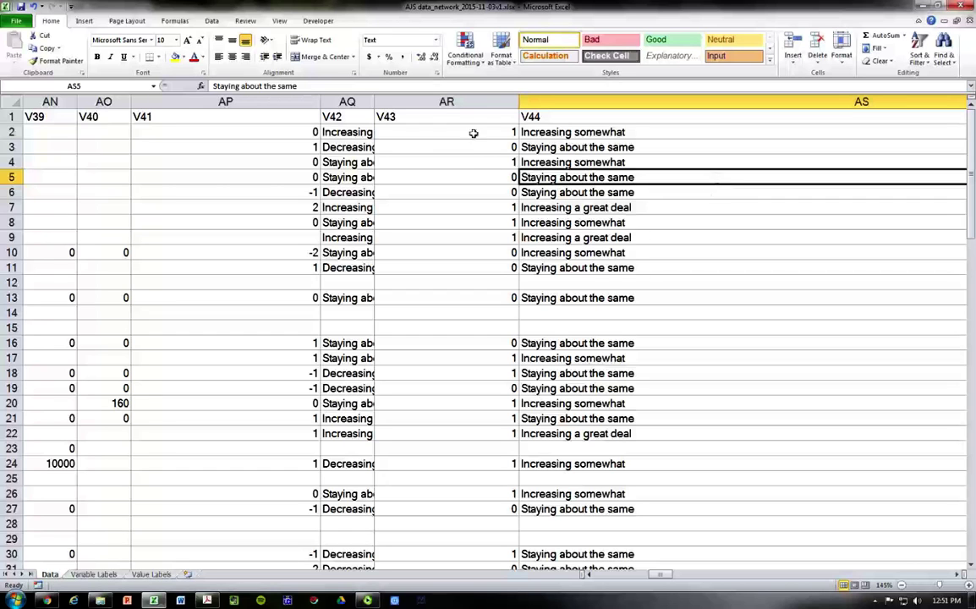
left_click_drag(428, 116, 468, 331)
left_click(627, 207)
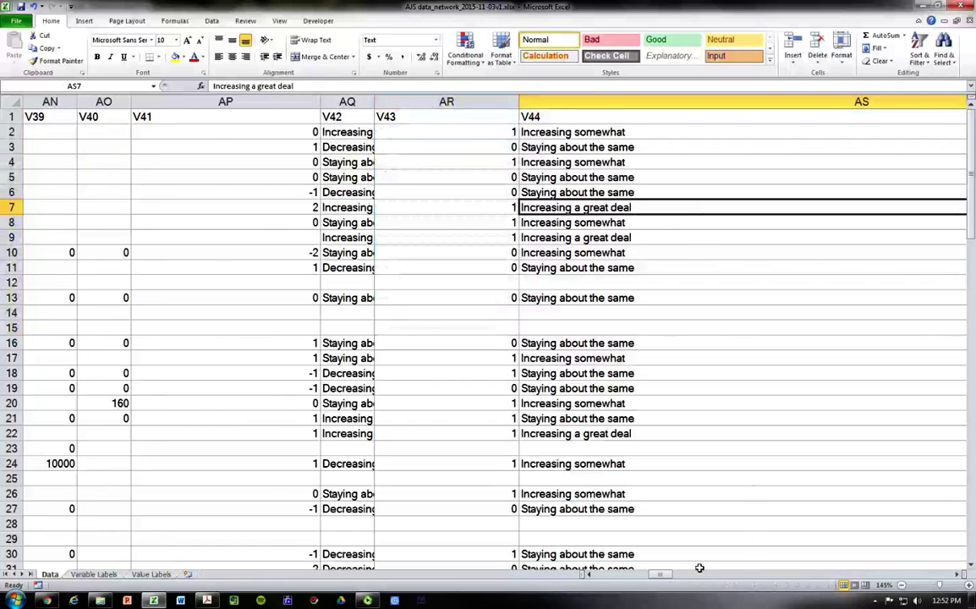
- Read the V47 answer in AV7 and look up the V47 label on the Variable Labels sheet
left_click_drag(660, 575, 672, 578)
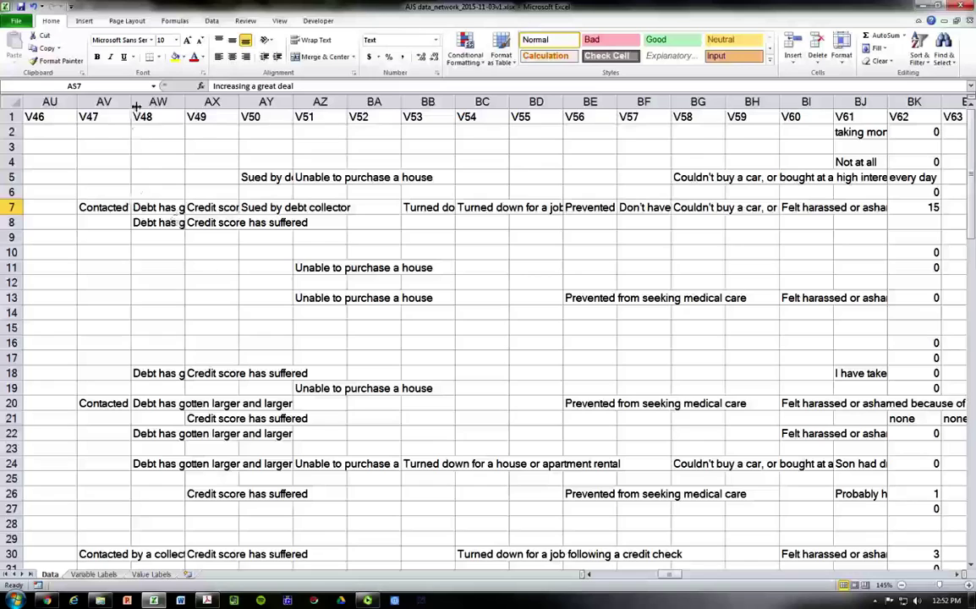
left_click(108, 207)
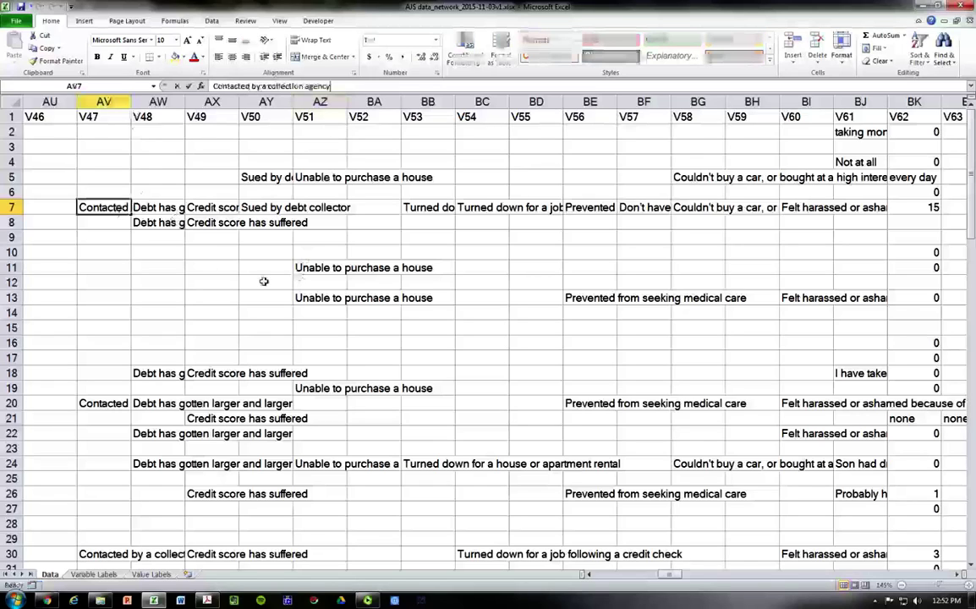
key("Return")
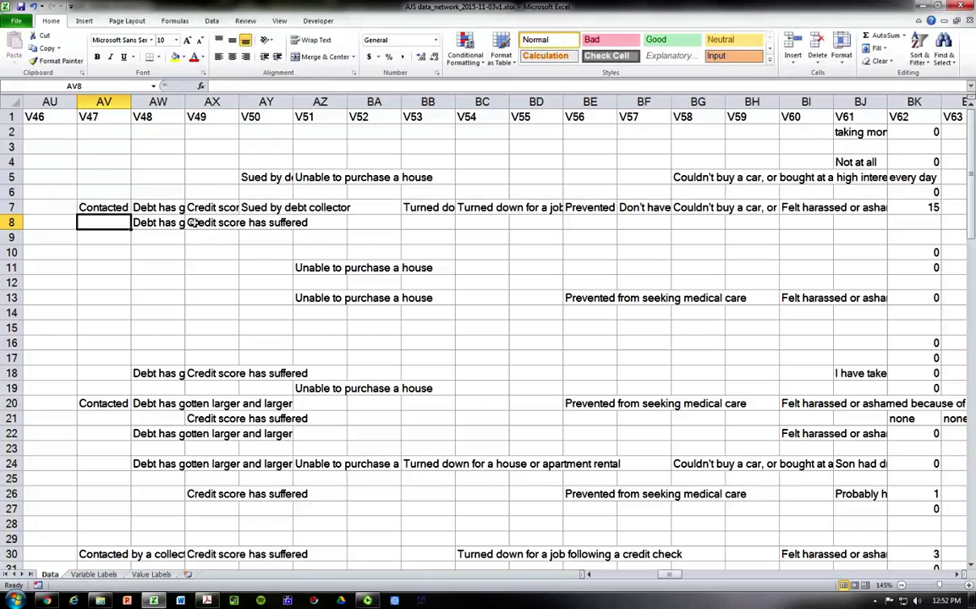
left_click(91, 575)
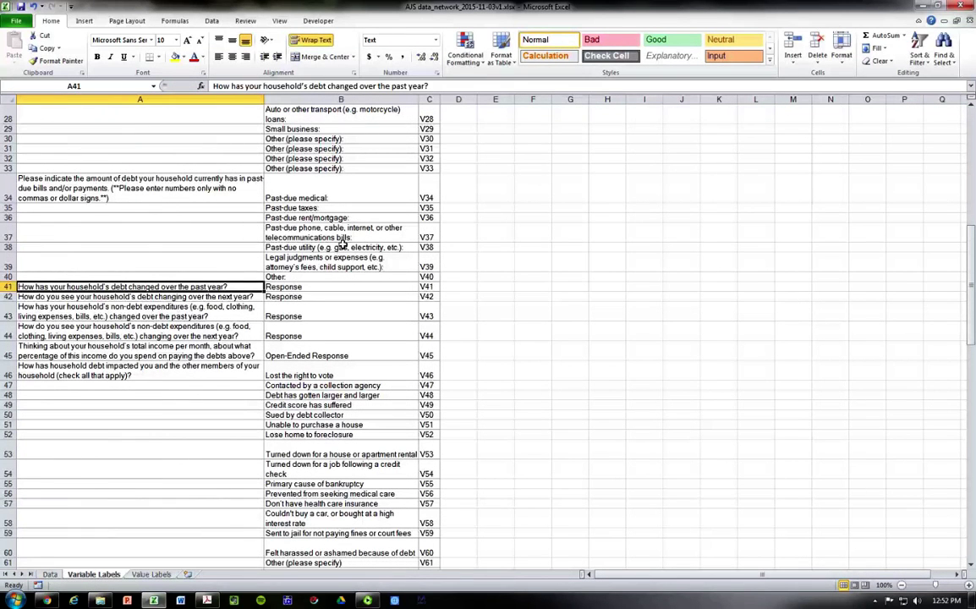
left_click(286, 387)
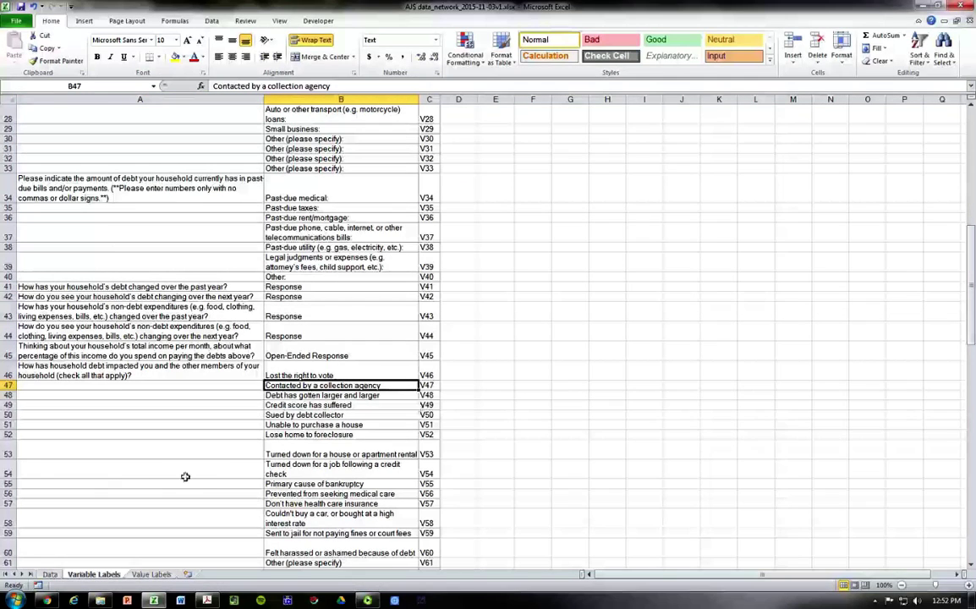
- Insert a blank column AW between V47 and V48 on the Data sheet and widen it
left_click(50, 575)
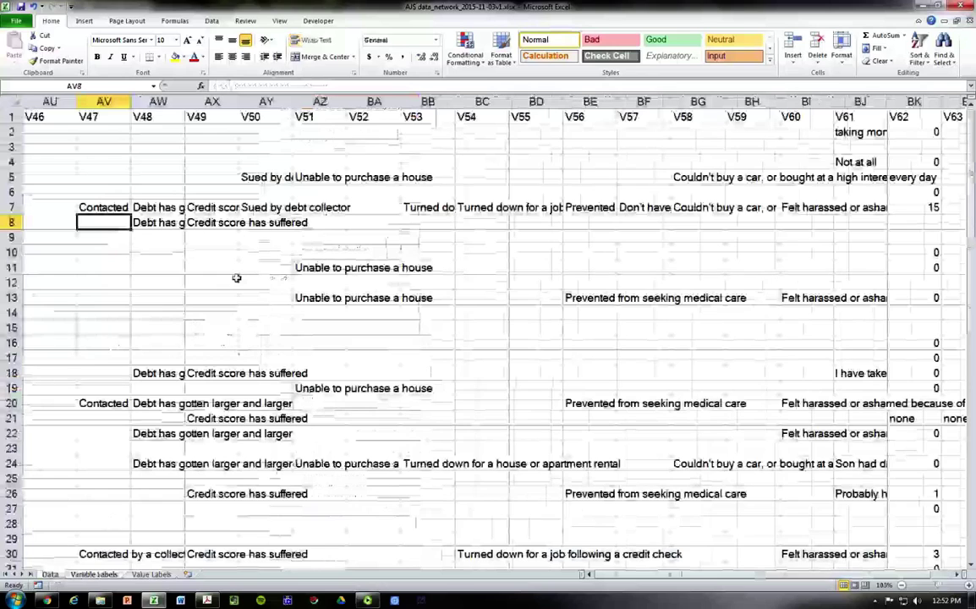
scroll(165, 127, "up", 5)
left_click(103, 115)
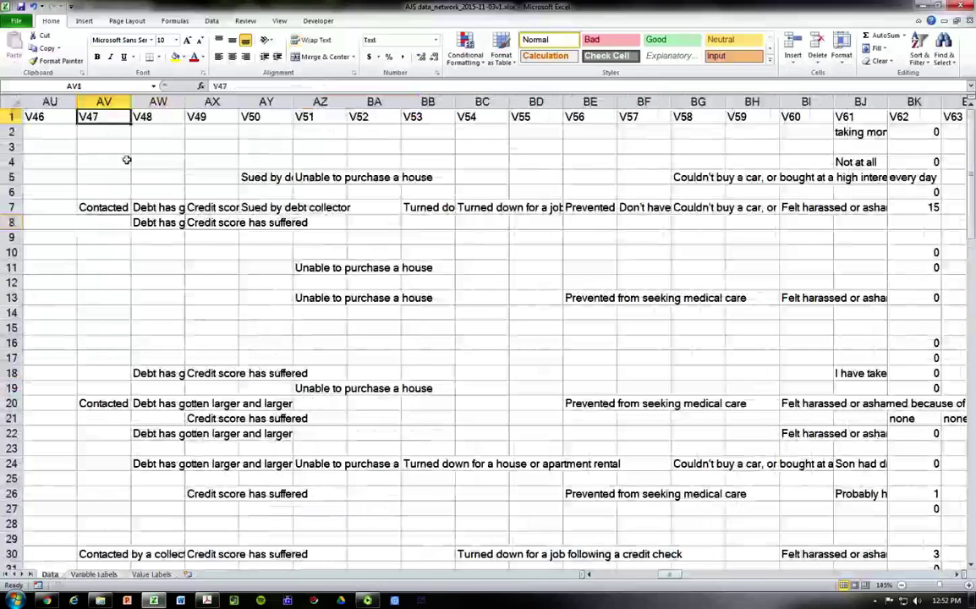
left_click(159, 102)
right_click(159, 104)
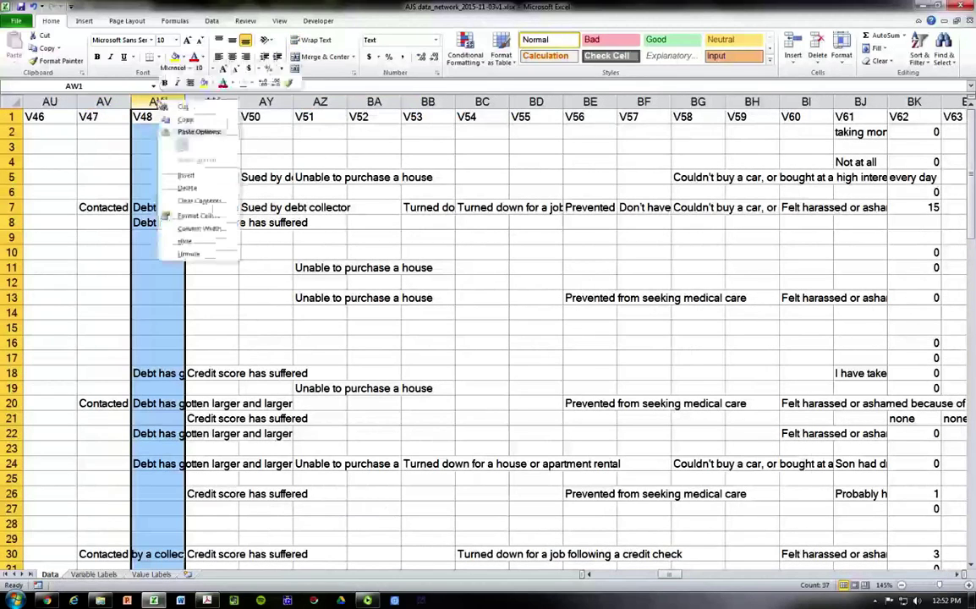
left_click(188, 174)
left_click(169, 209)
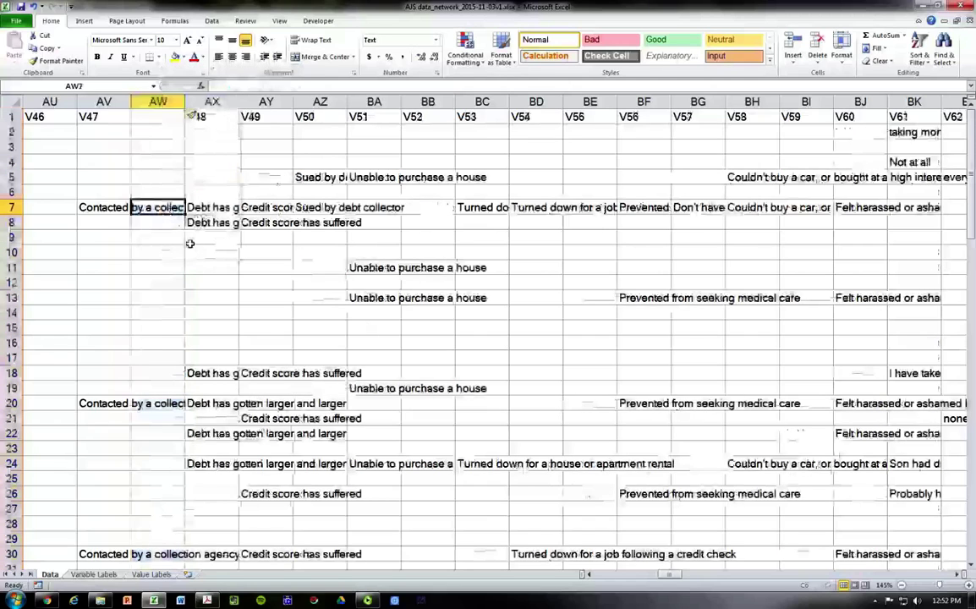
left_click(158, 131)
left_click_drag(185, 101, 227, 102)
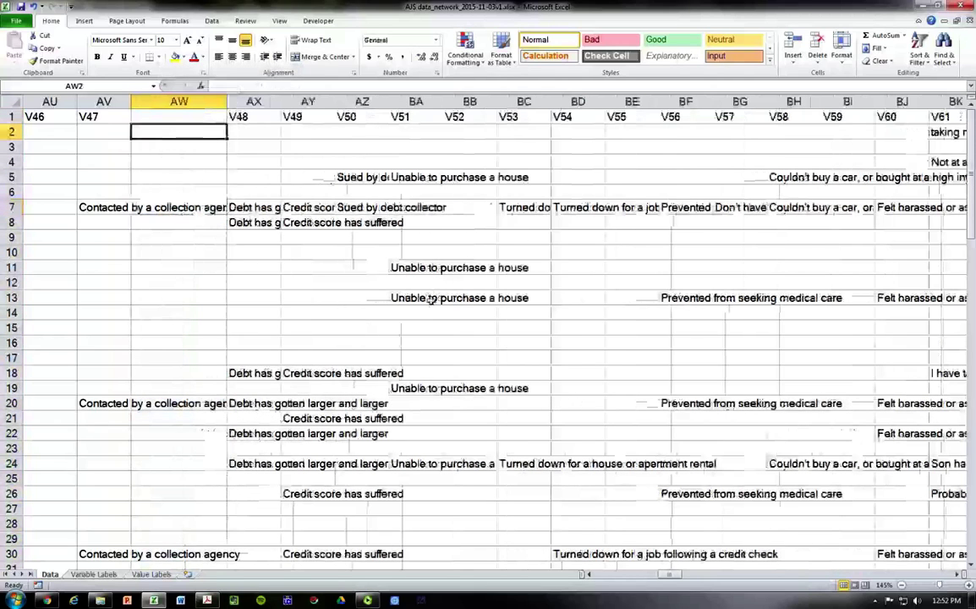
- Enter =IF(AV2<>"", 0, 1) in AW2 and fill it down column AW for all responses
type("=")
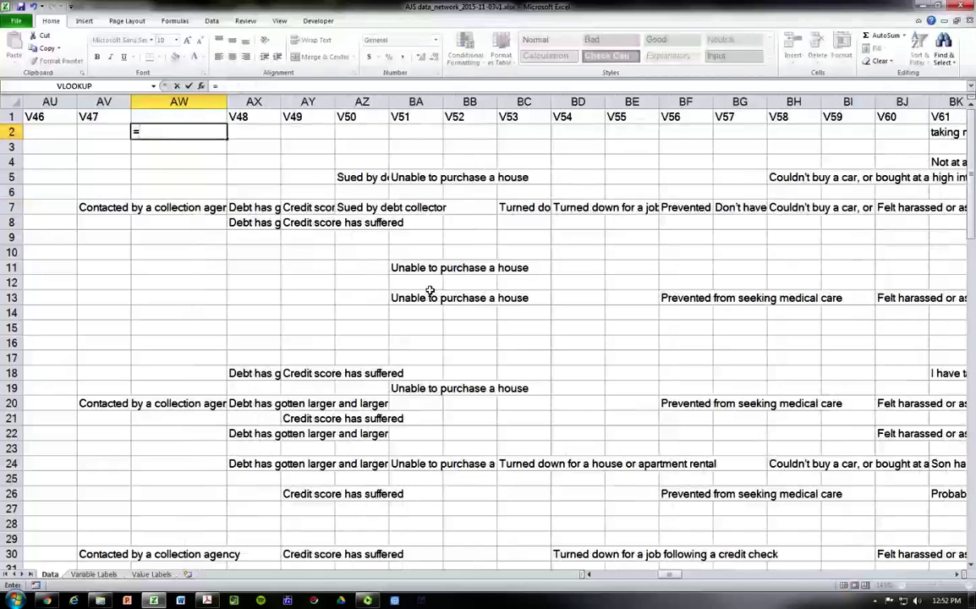
type("IF")
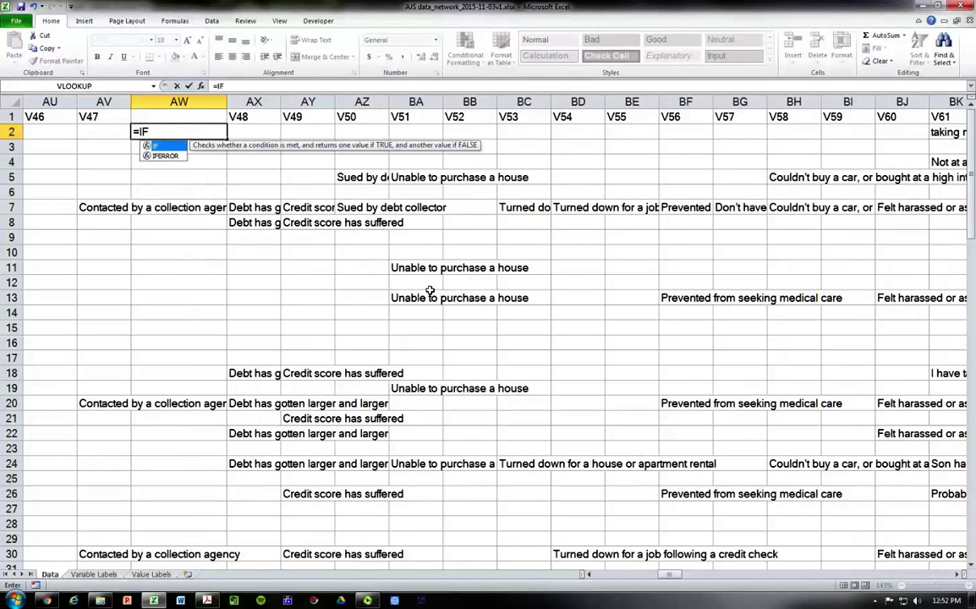
type("(")
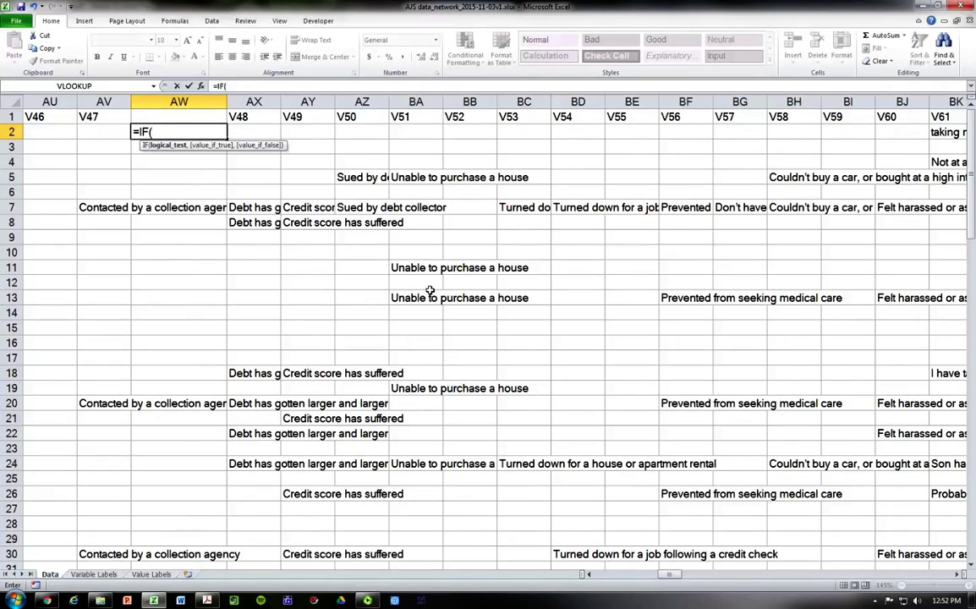
left_click(103, 135)
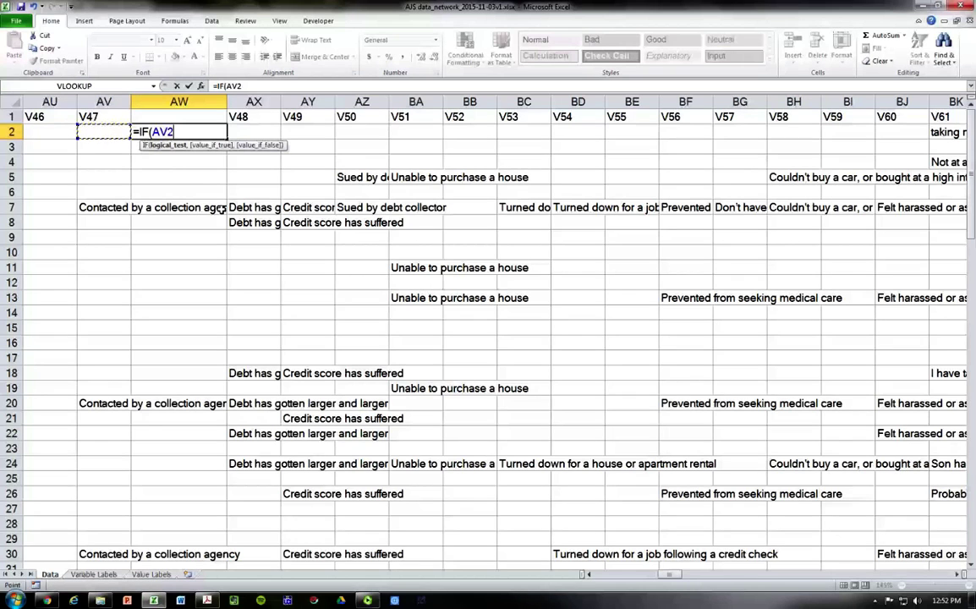
type("<>\"\",")
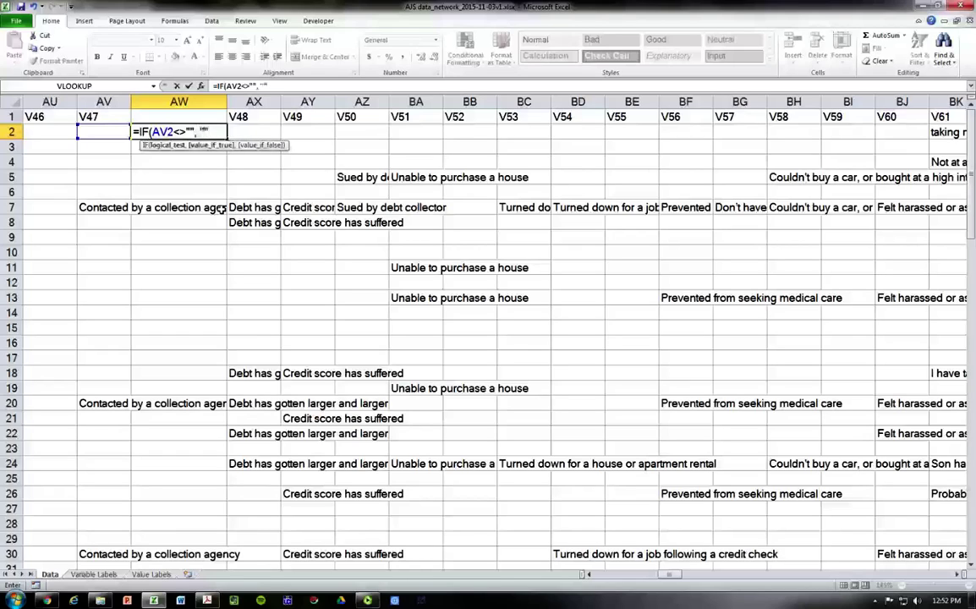
key("BackSpace")
key("BackSpace")
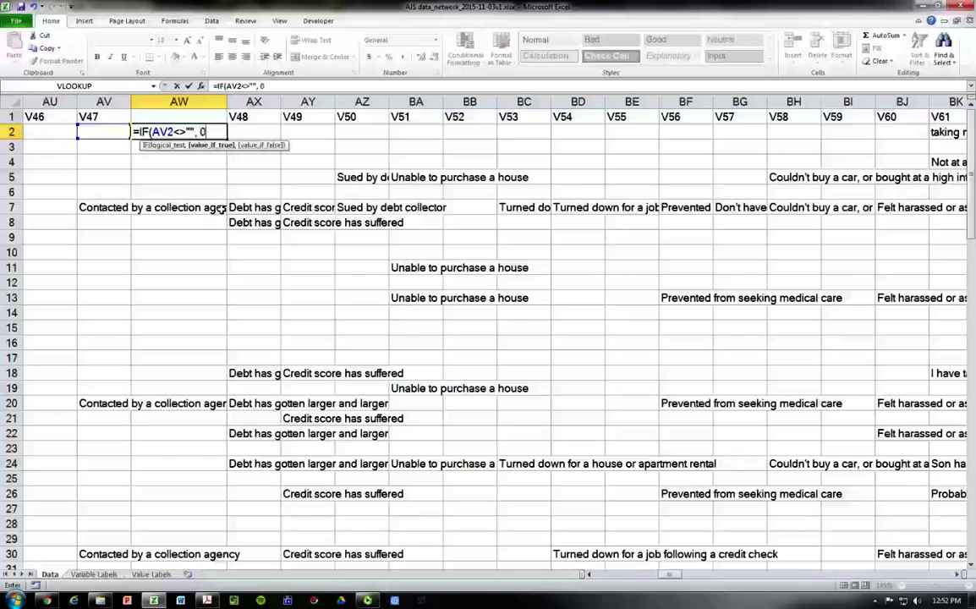
type("0,")
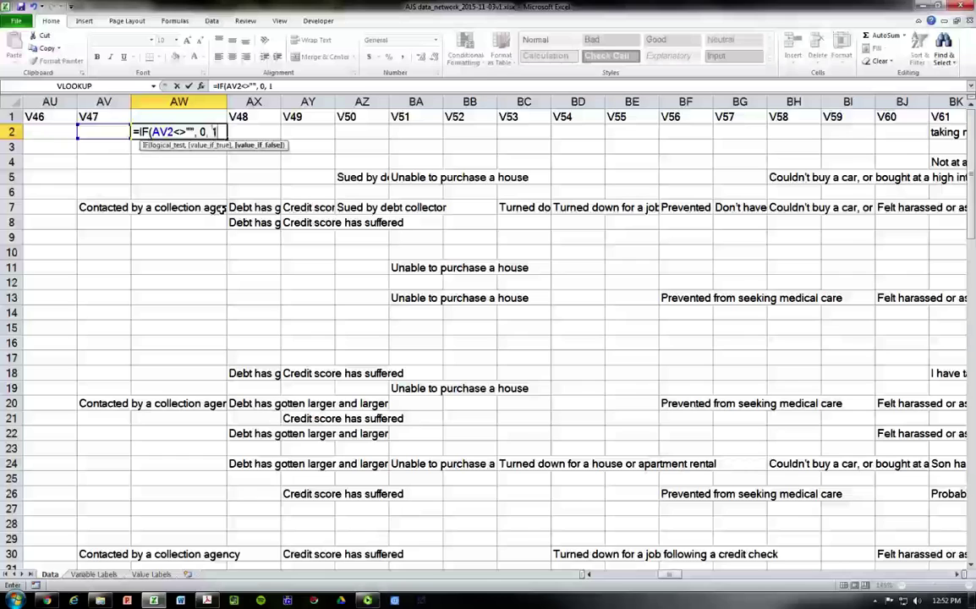
type(" 1)")
key("ctrl+Return")
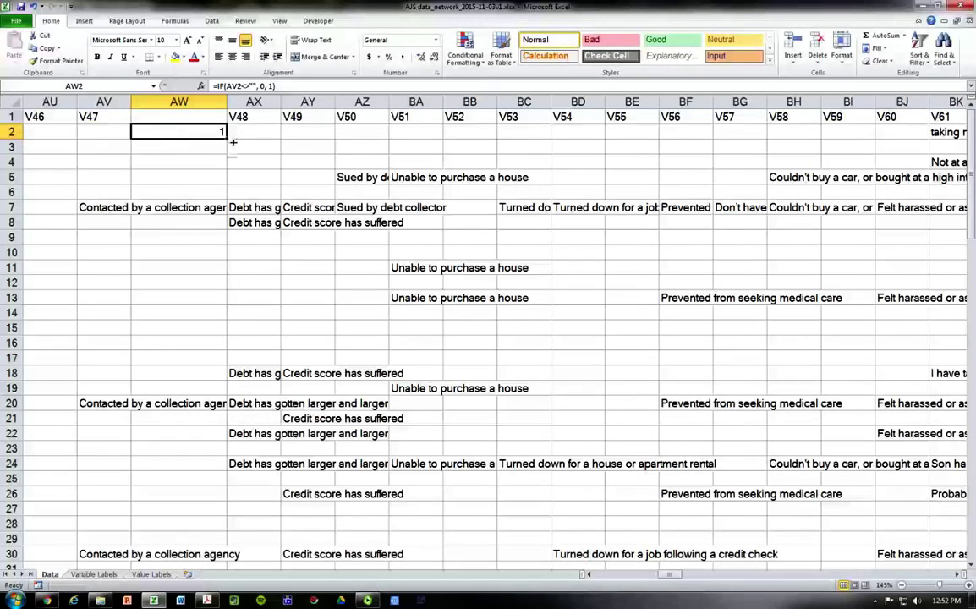
double_click(232, 142)
- Change the AW2 formula to =IF(AV2="", 0, 1) and fill it down column AW again
left_click(193, 131)
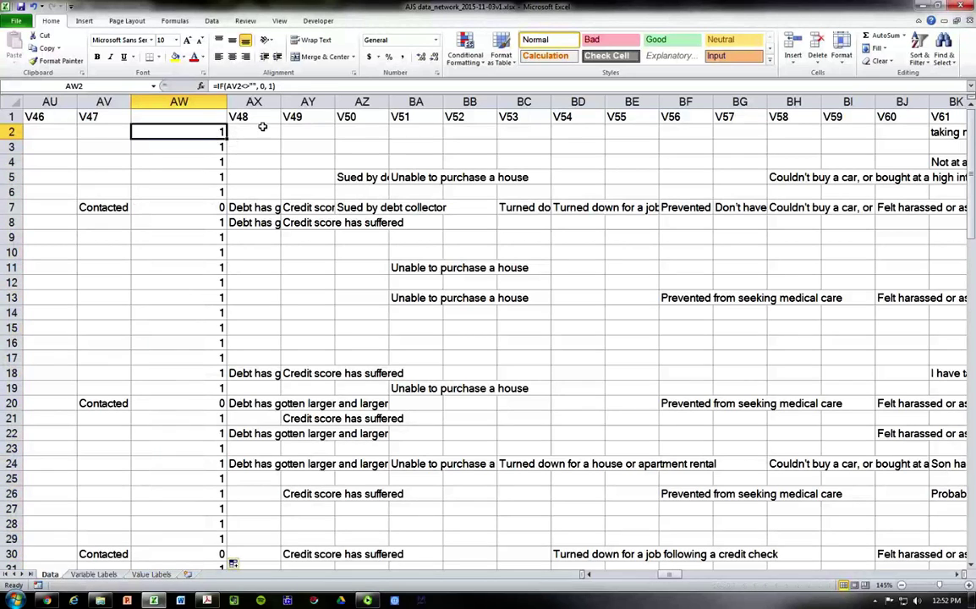
left_click(275, 86)
left_click(253, 87)
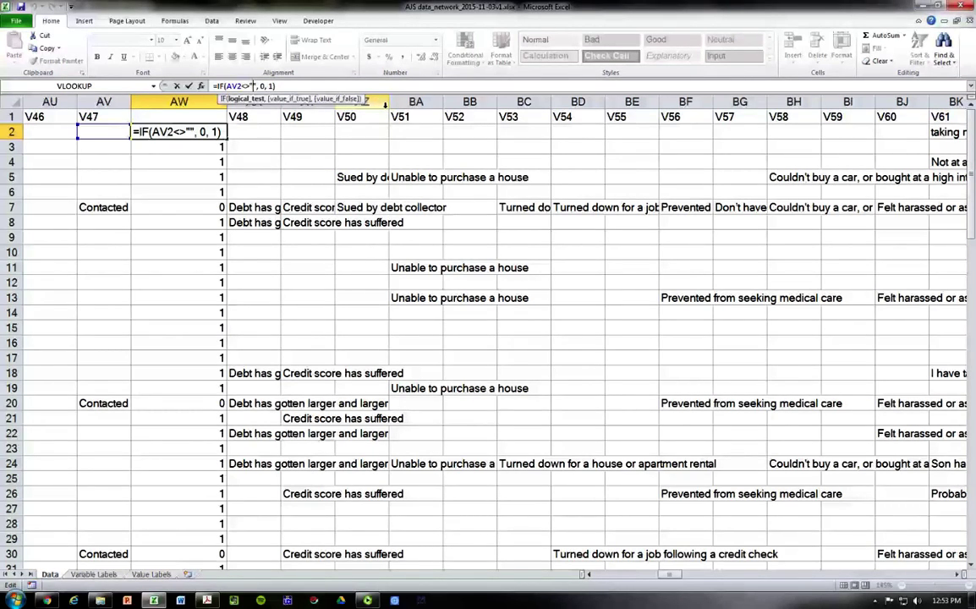
key("BackSpace")
key("BackSpace")
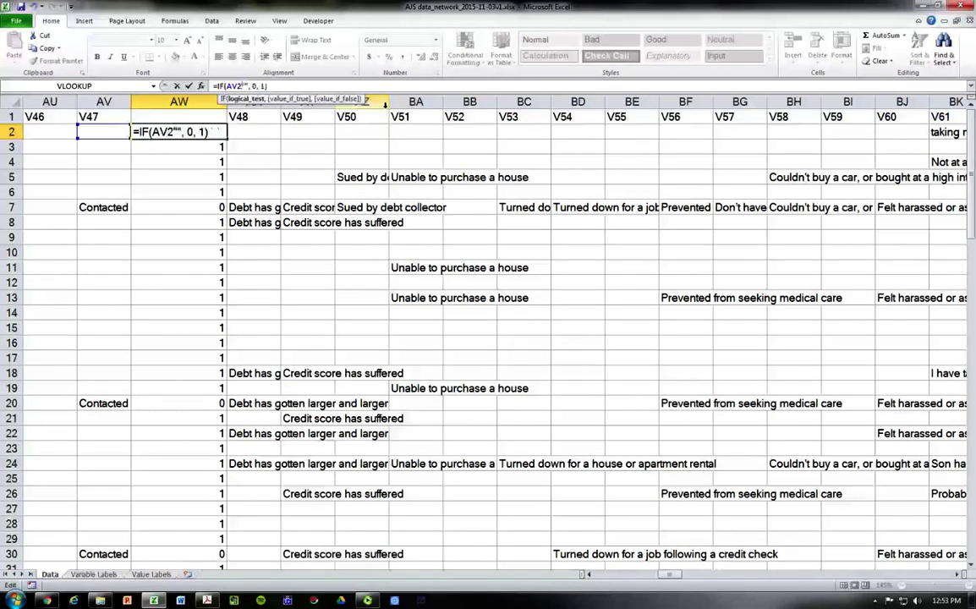
type("=")
key("Right")
key("Right")
key("Right")
key("Right")
key("Right")
key("Right")
key("Right")
key("Right")
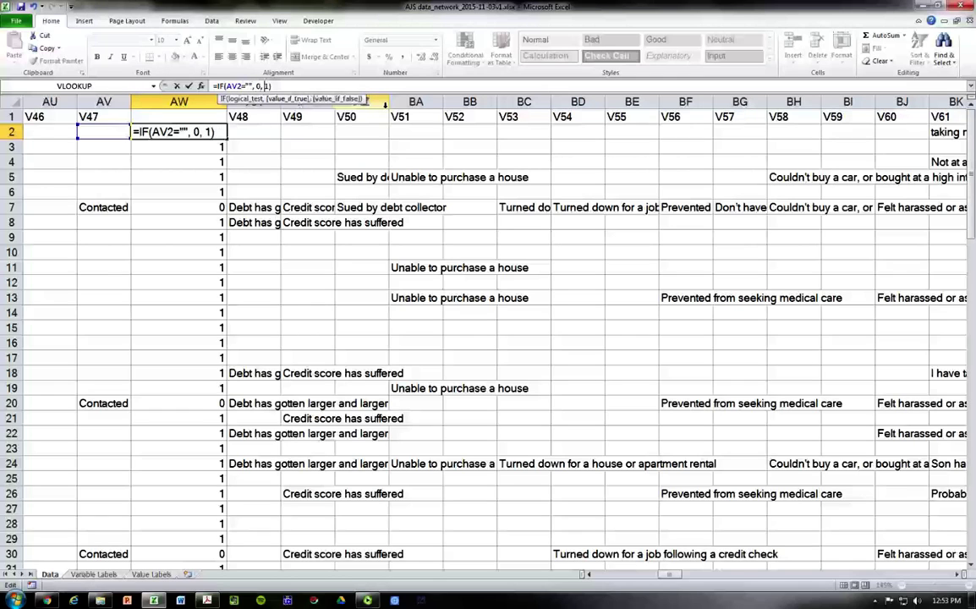
key("ctrl+Return")
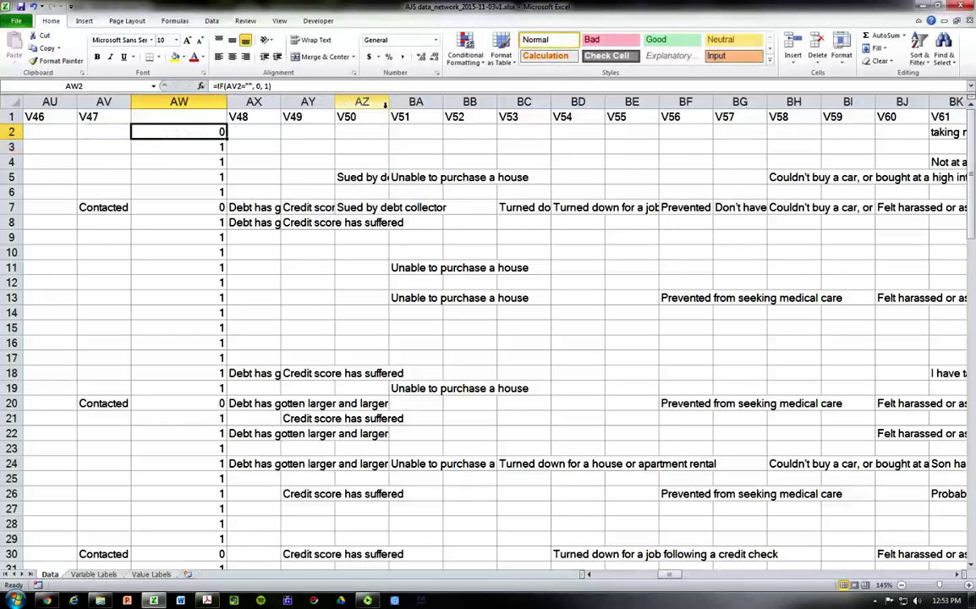
double_click(227, 140)
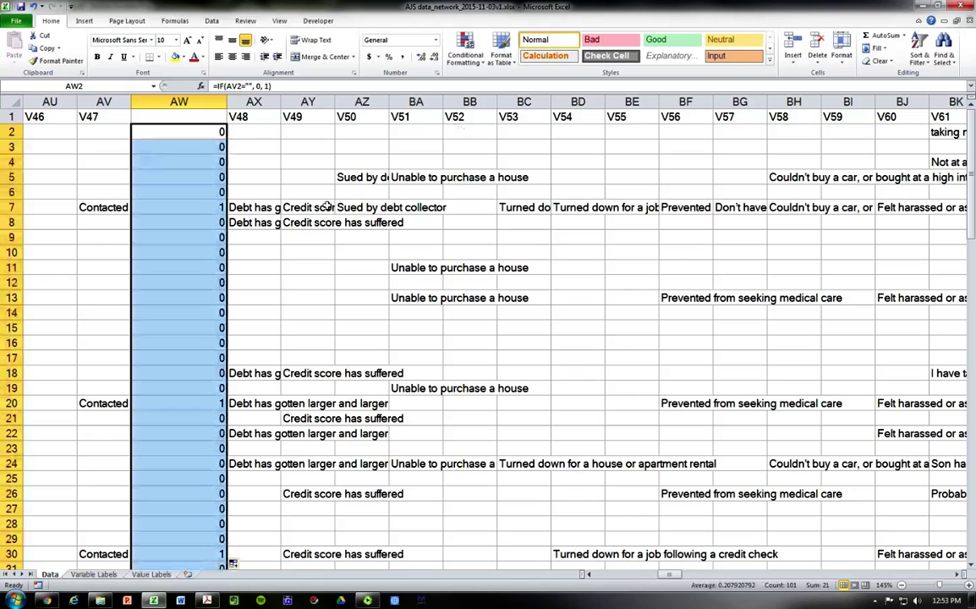
- Compare the codes in column AW with the V47 text answers in column AV, including rows 7 and 20
left_click(202, 211)
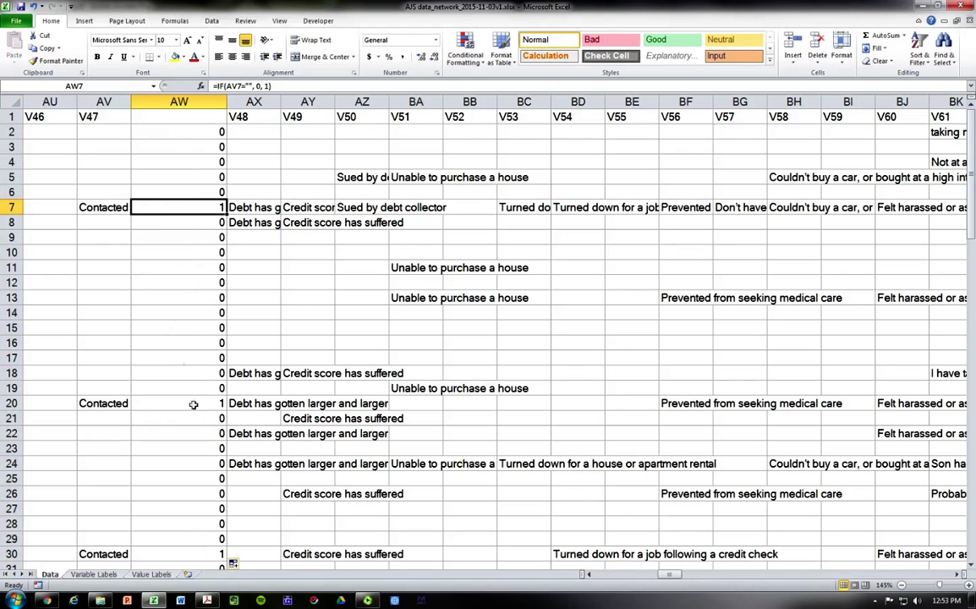
left_click(125, 405)
left_click(216, 132)
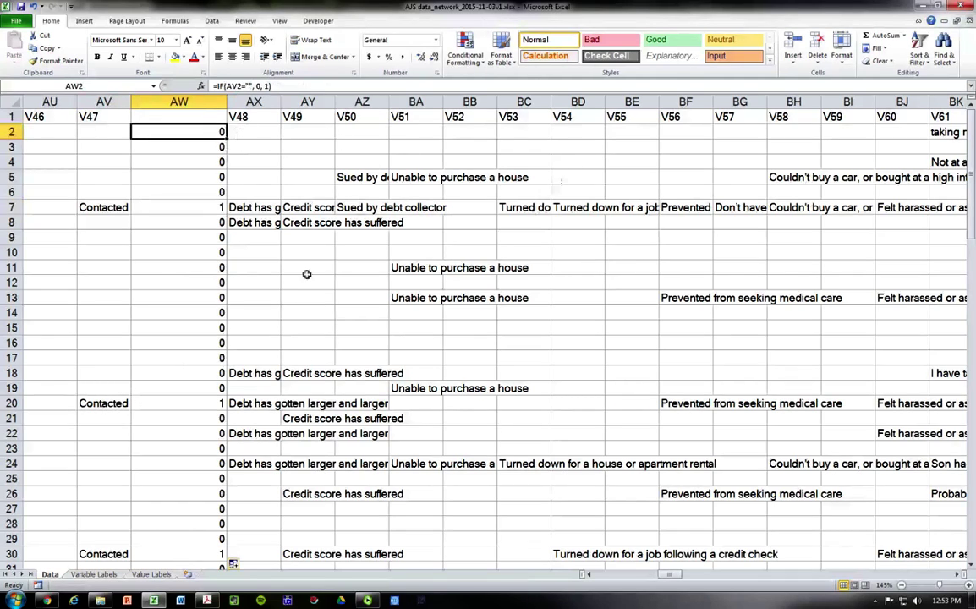
left_click(108, 205)
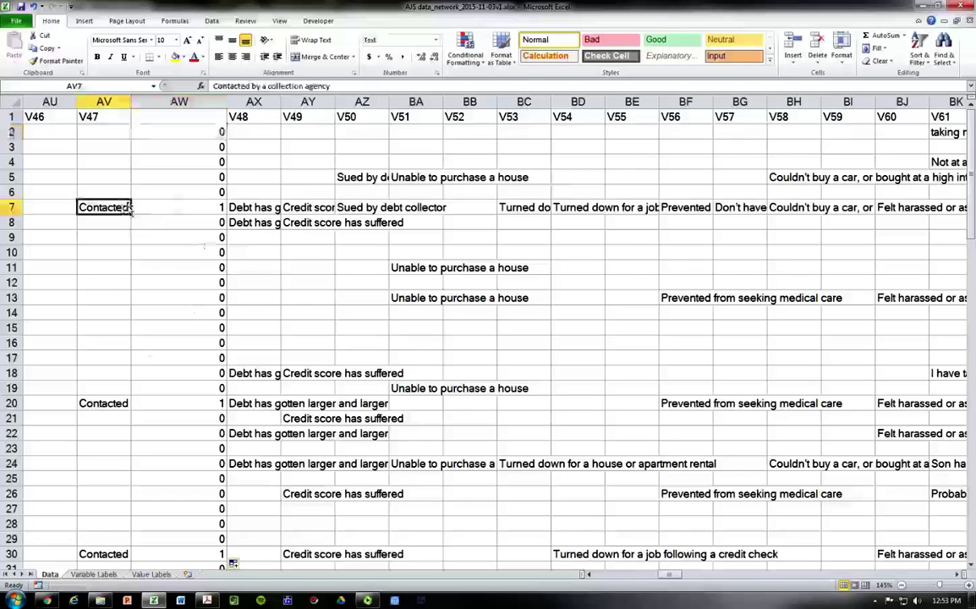
left_click(105, 403)
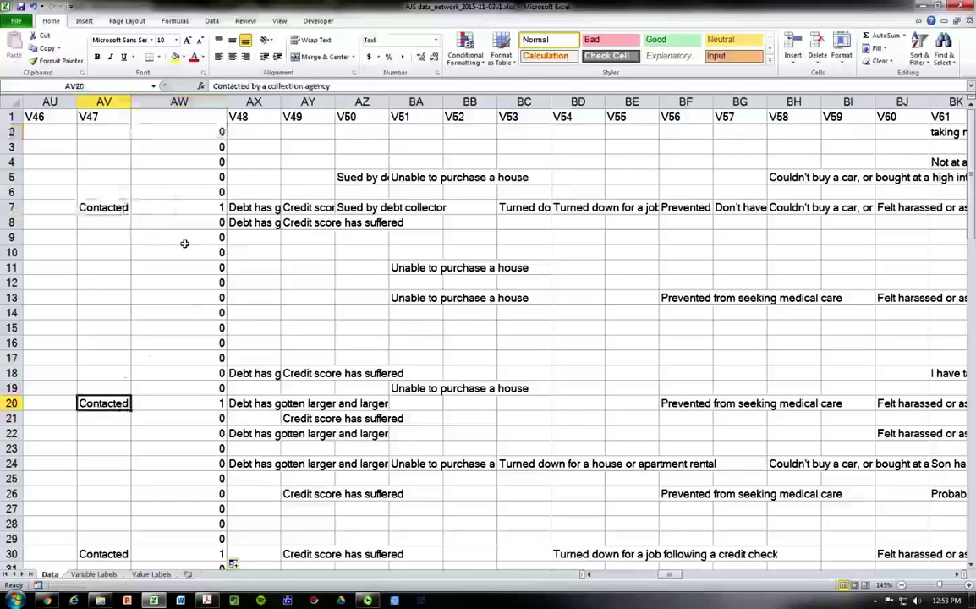
scroll(182, 386, "down", 6)
scroll(182, 387, "down", 8)
scroll(182, 385, "up", 14)
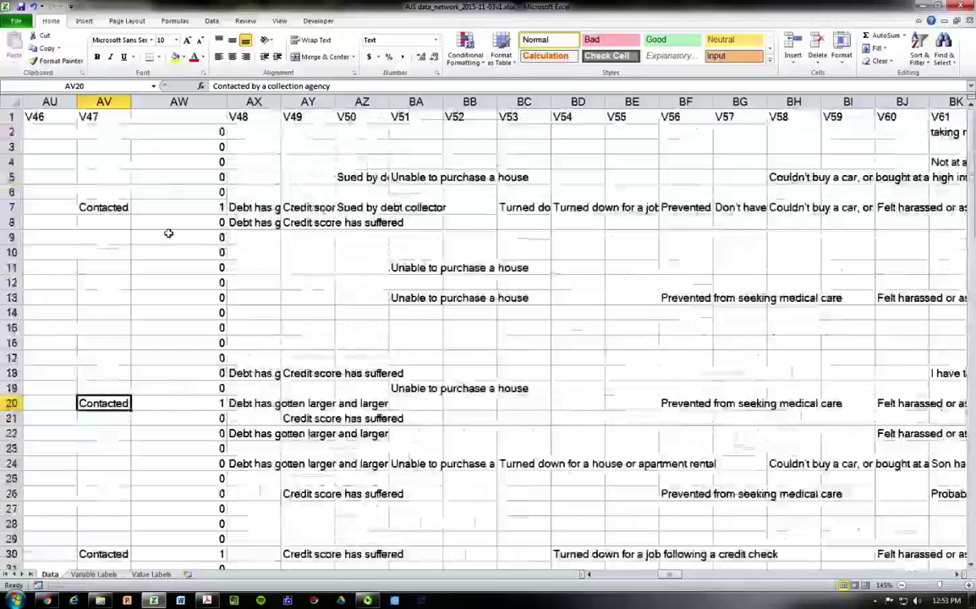
left_click(162, 136)
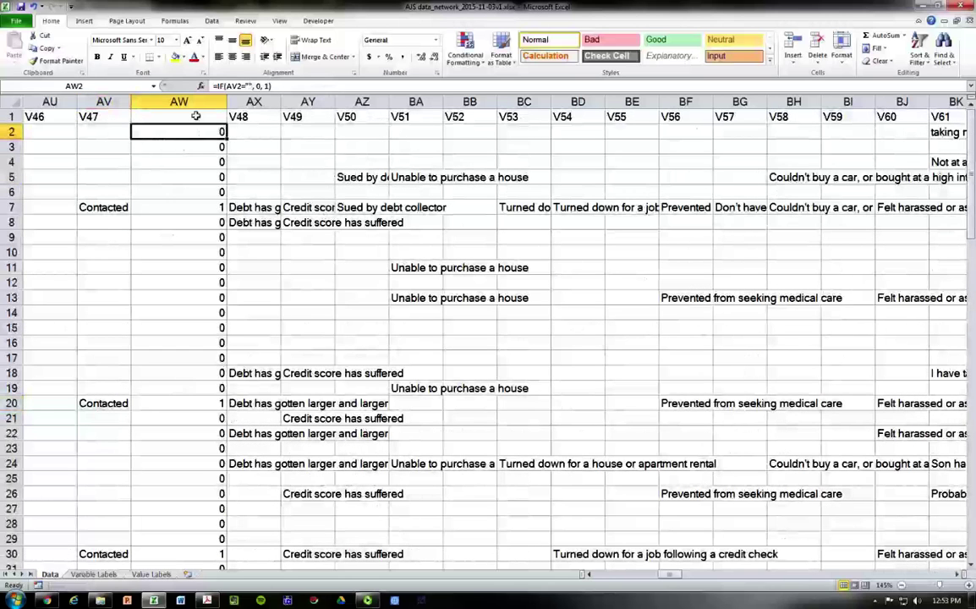